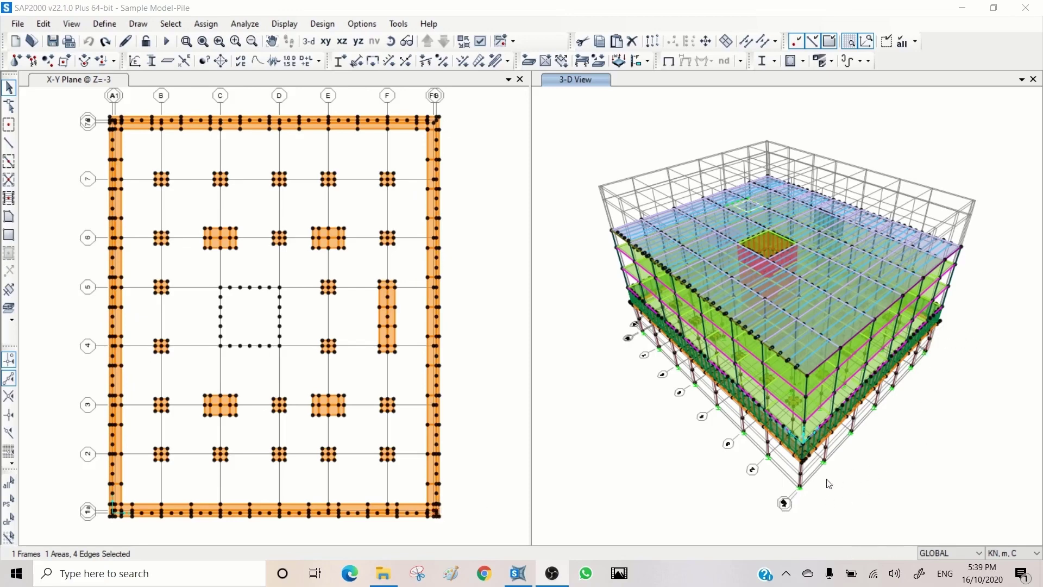
Rotate the 3-D view to look at the building's foundation and piles from a low angle
left_click(587, 136)
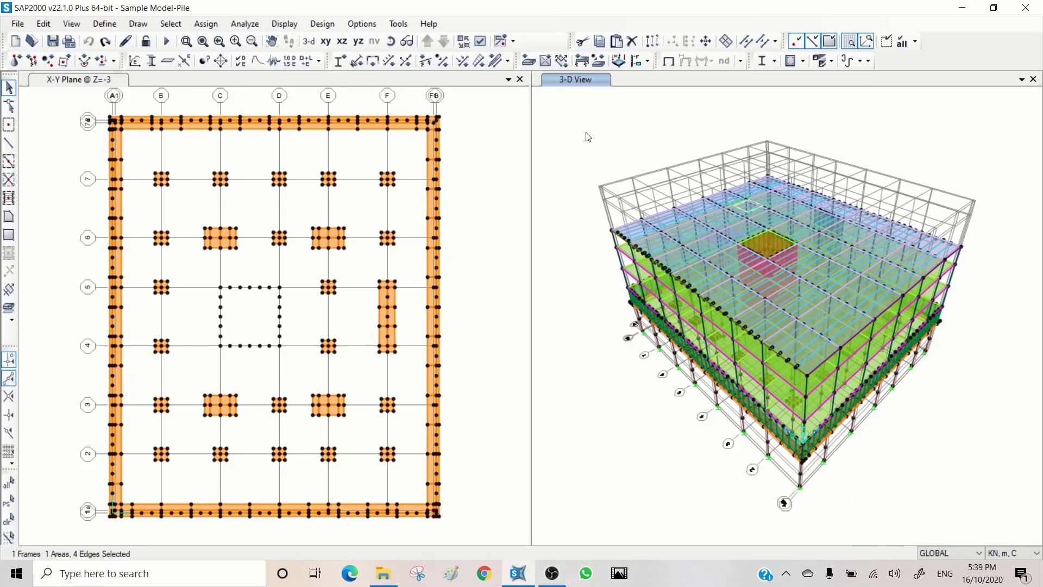
left_click(390, 40)
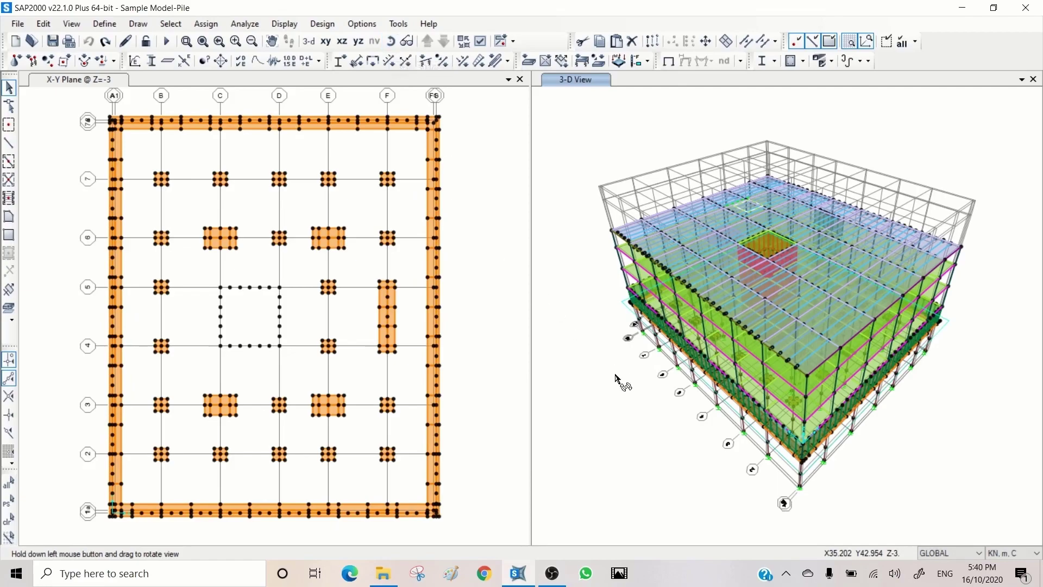
left_click_drag(616, 375, 612, 302)
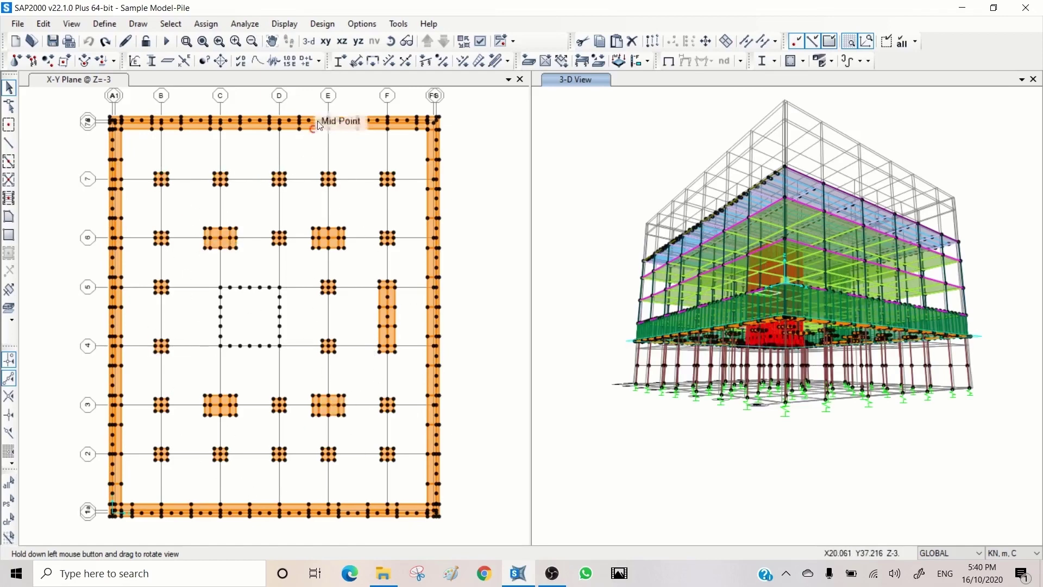
Bring the plan view up to Z=0 and display the section names of the frames and areas in it
left_click(482, 136)
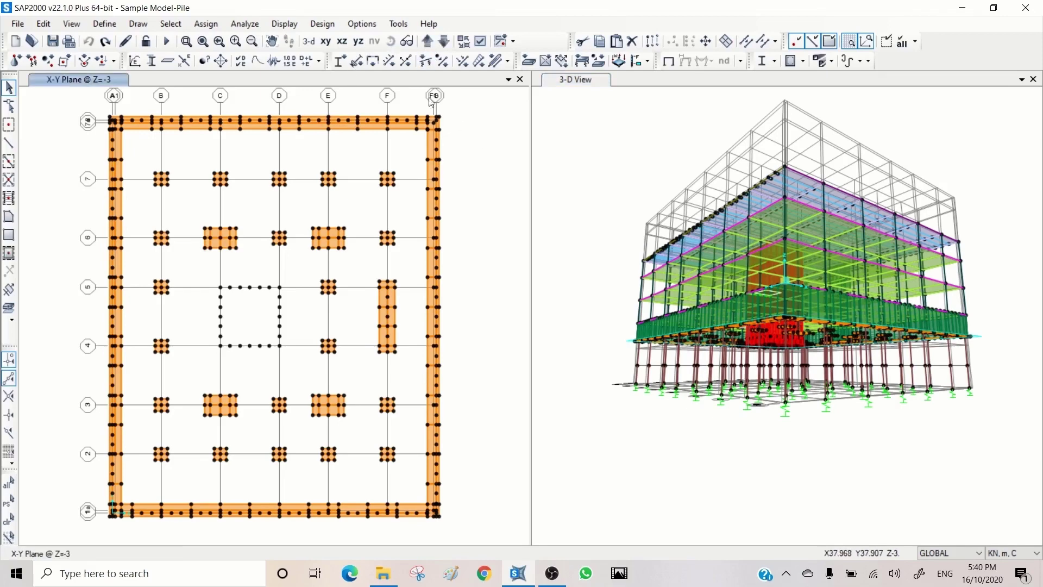
left_click(428, 45)
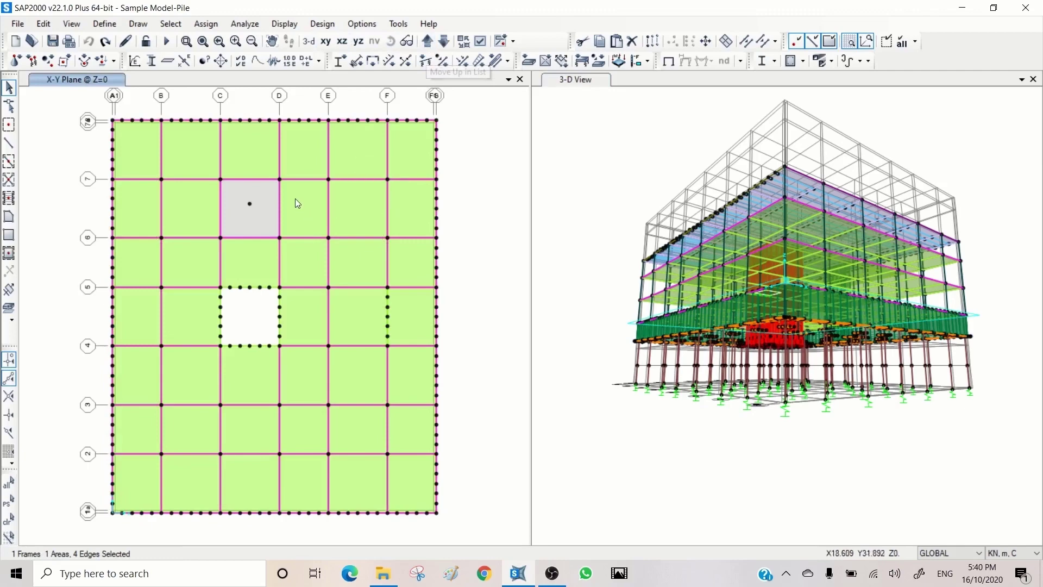
left_click(480, 41)
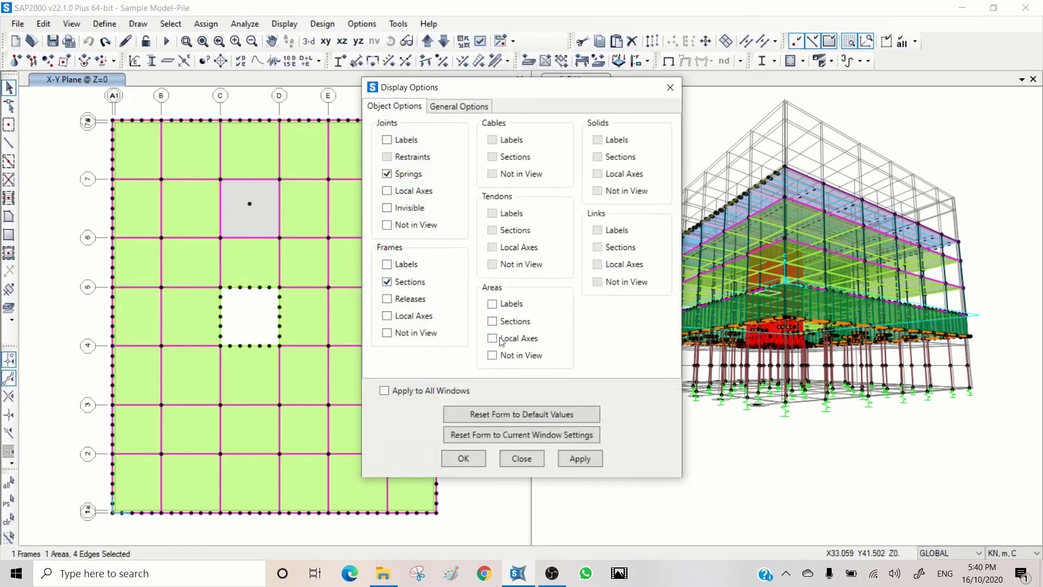
left_click(579, 459)
left_click(522, 459)
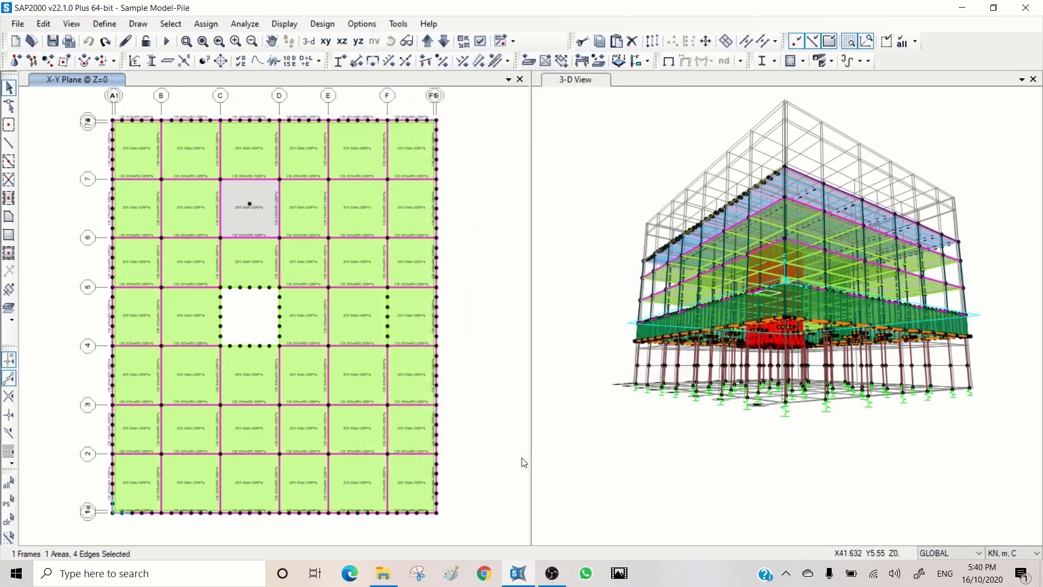
Set the minimum graphic font size to 6 points in the dimensions and tolerances preferences
left_click(400, 25)
mouse_move(374, 23)
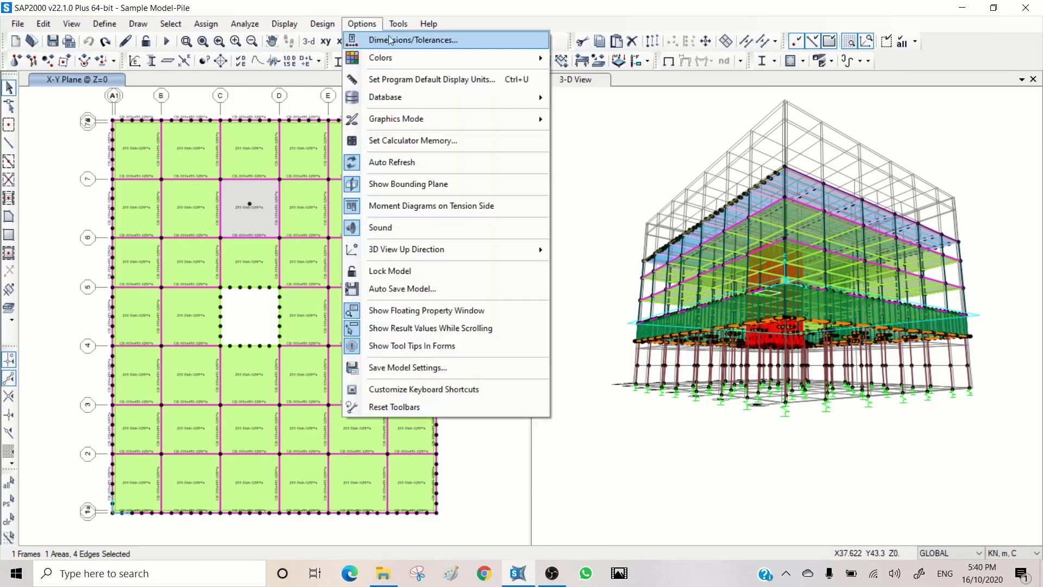
left_click(390, 40)
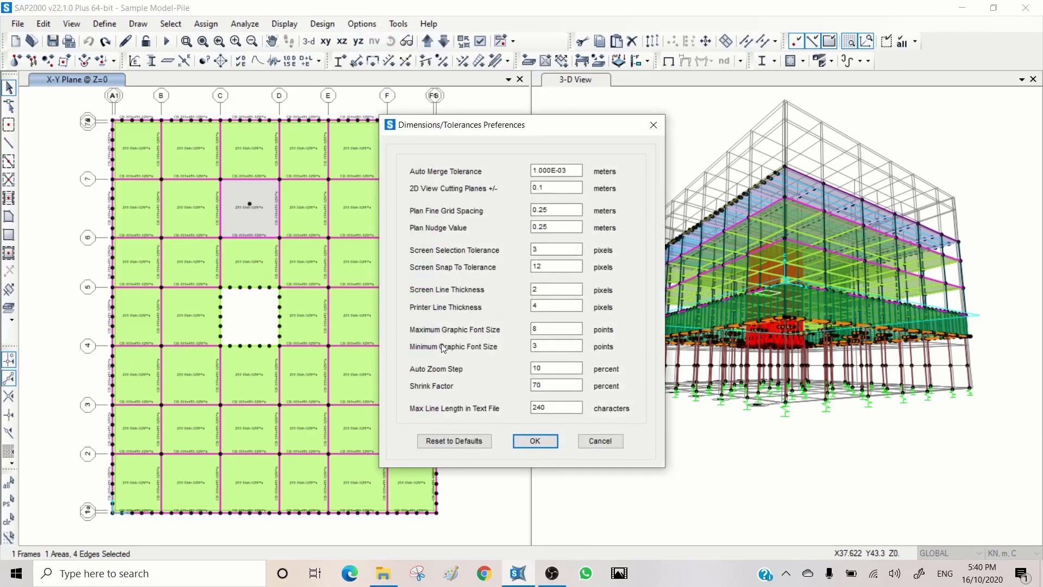
double_click(538, 341)
left_click(536, 440)
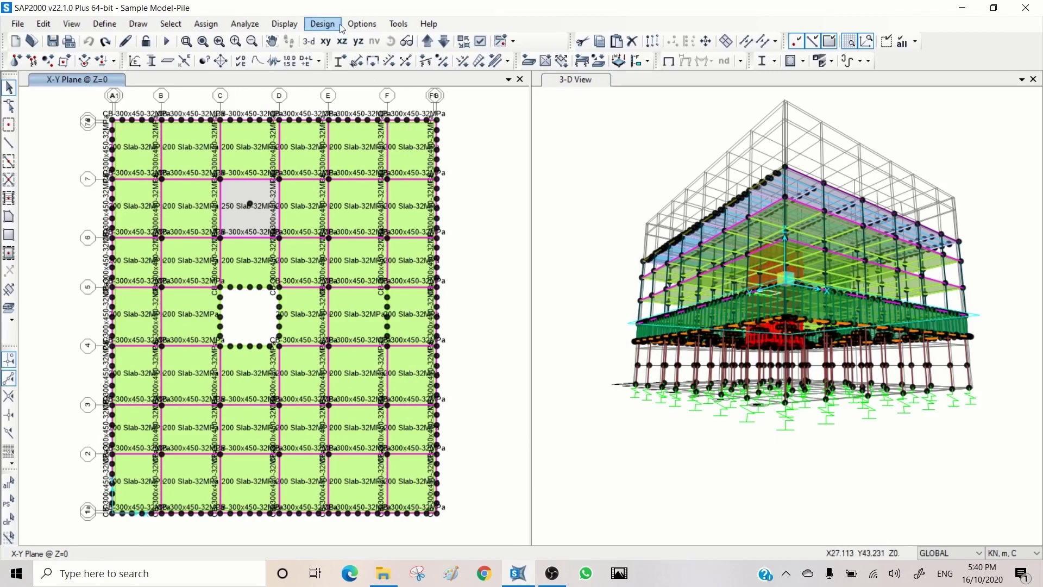
Set the minimum graphic font size to 5 points in the dimensions and tolerances preferences
left_click(363, 24)
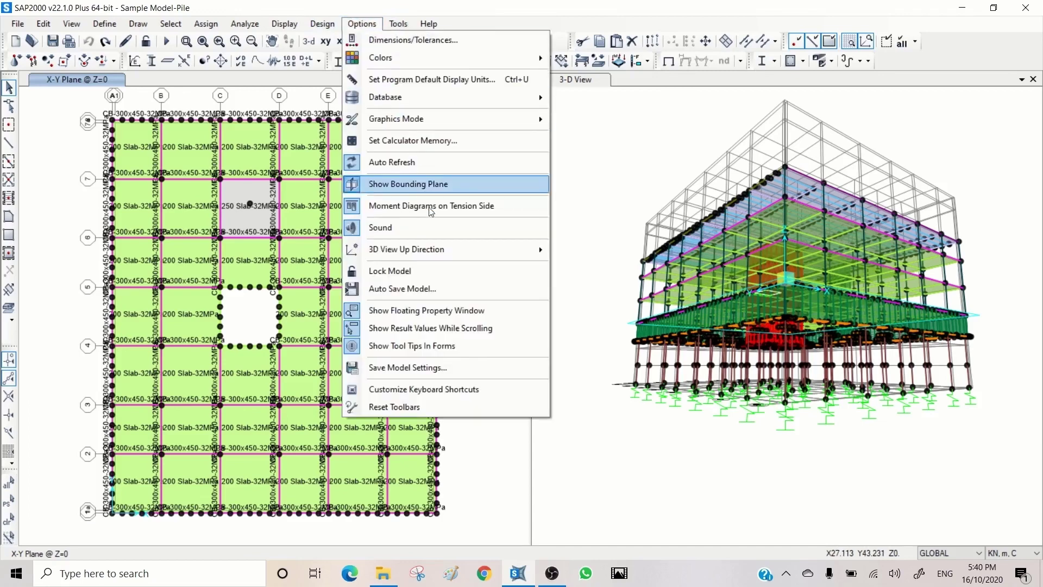
left_click(415, 44)
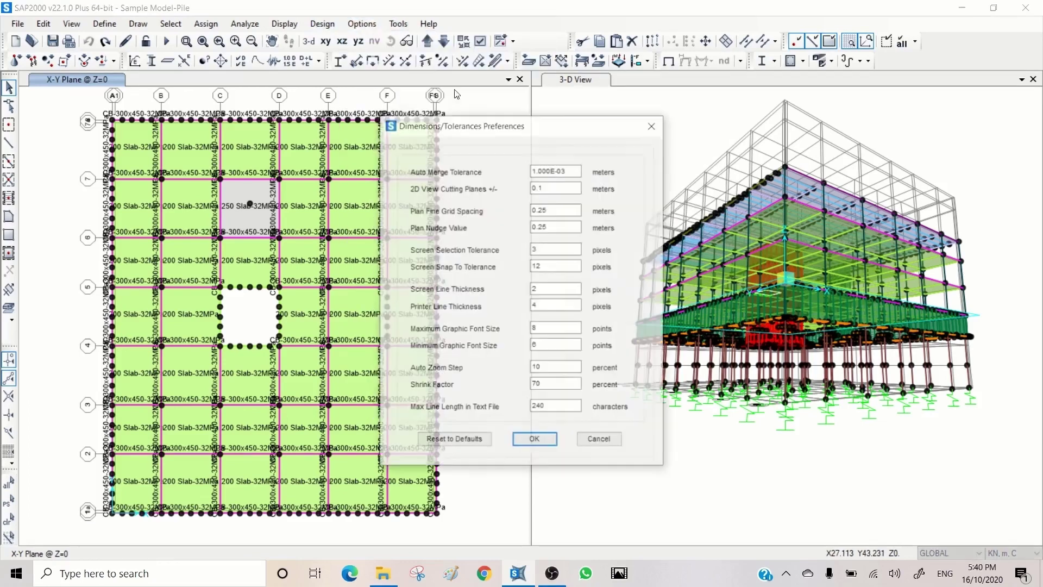
double_click(538, 346)
type("5")
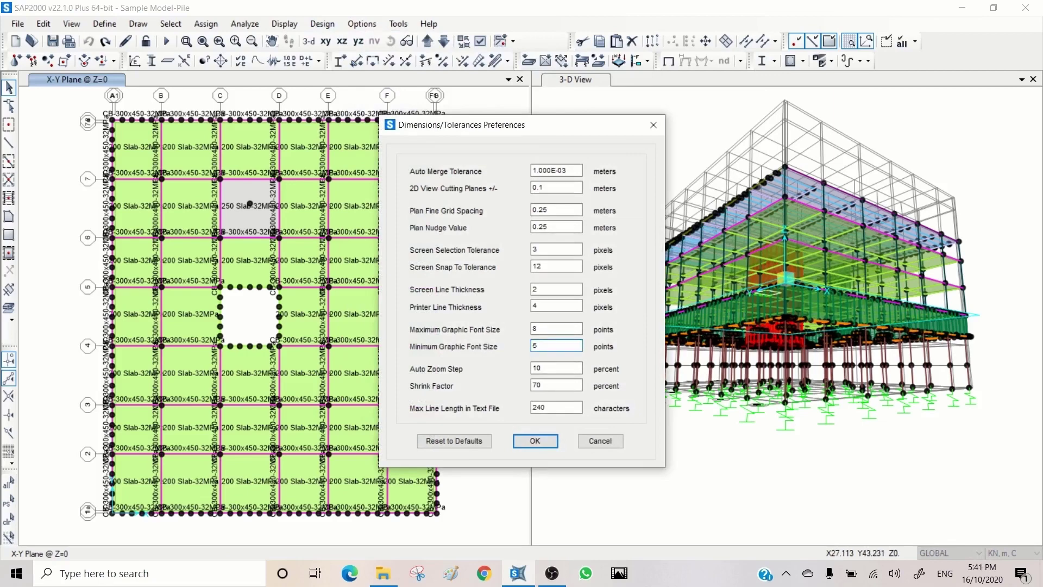
left_click(537, 442)
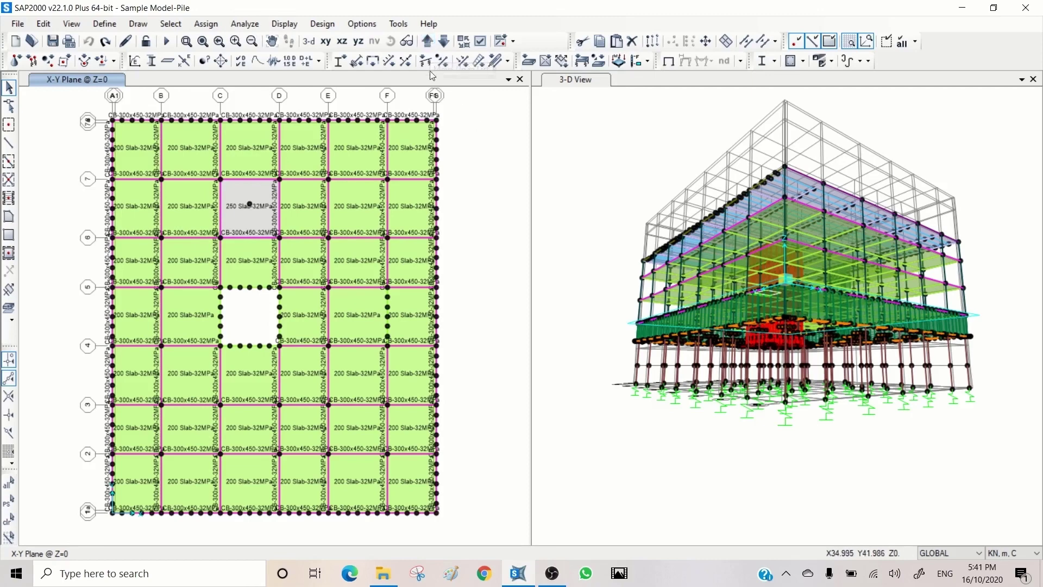
Move the plan view up through Z=8 to Z=11 and examine the beam and slab sections of the roof level
left_click(427, 41)
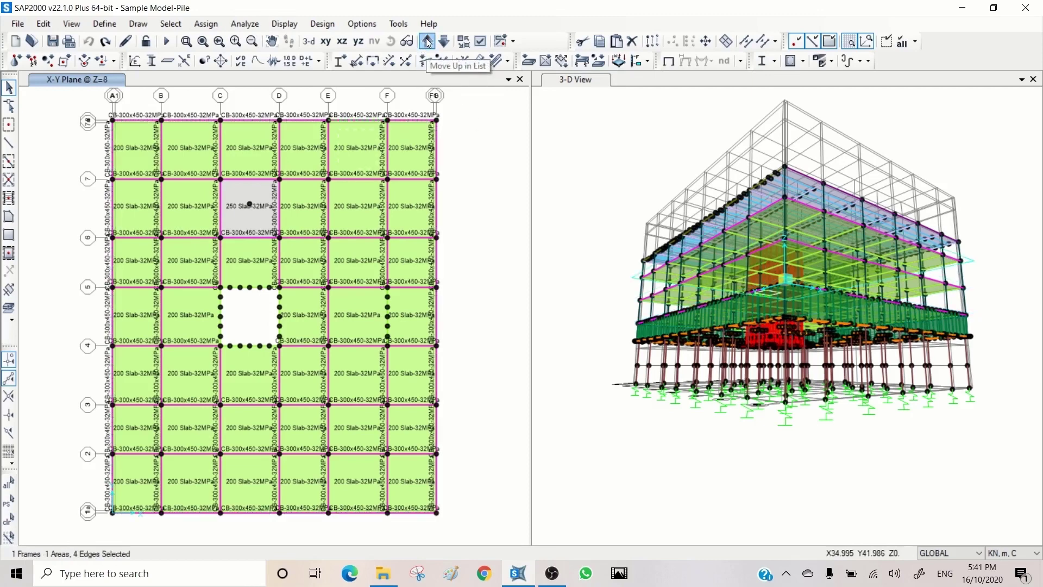
left_click(428, 42)
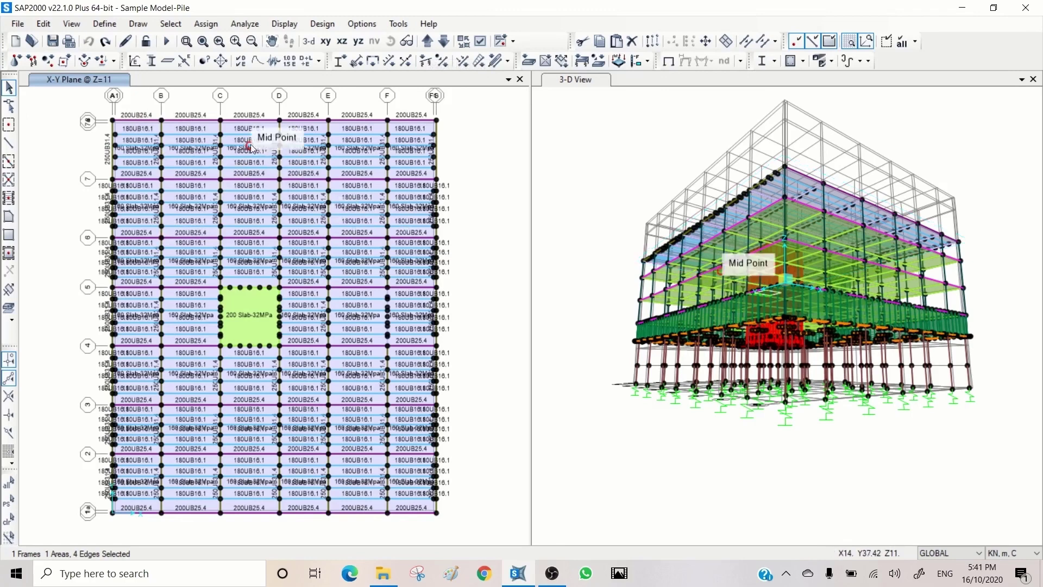
left_click(186, 42)
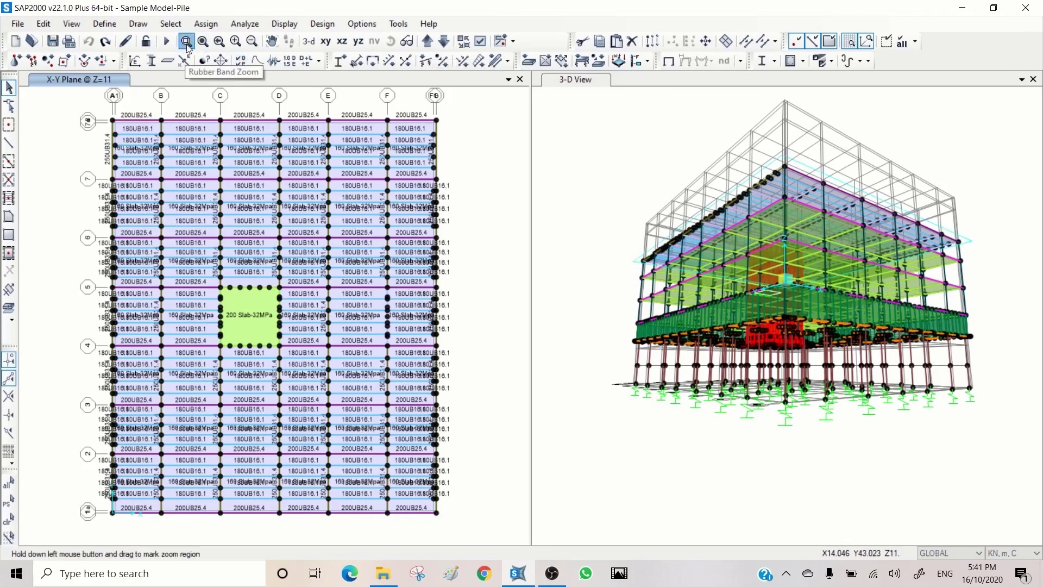
left_click_drag(341, 96, 210, 239)
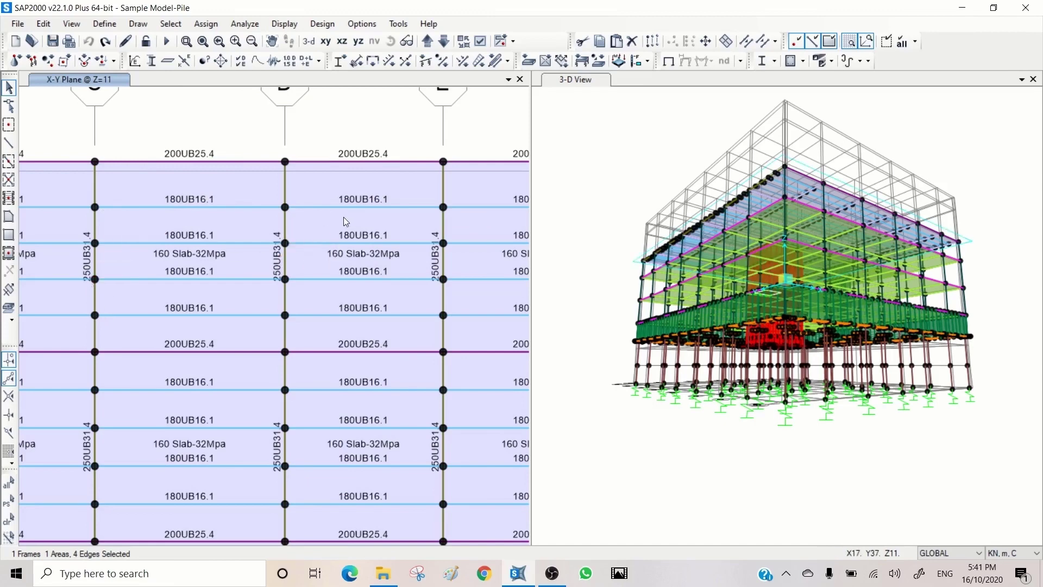
scroll(345, 221, "down", 2)
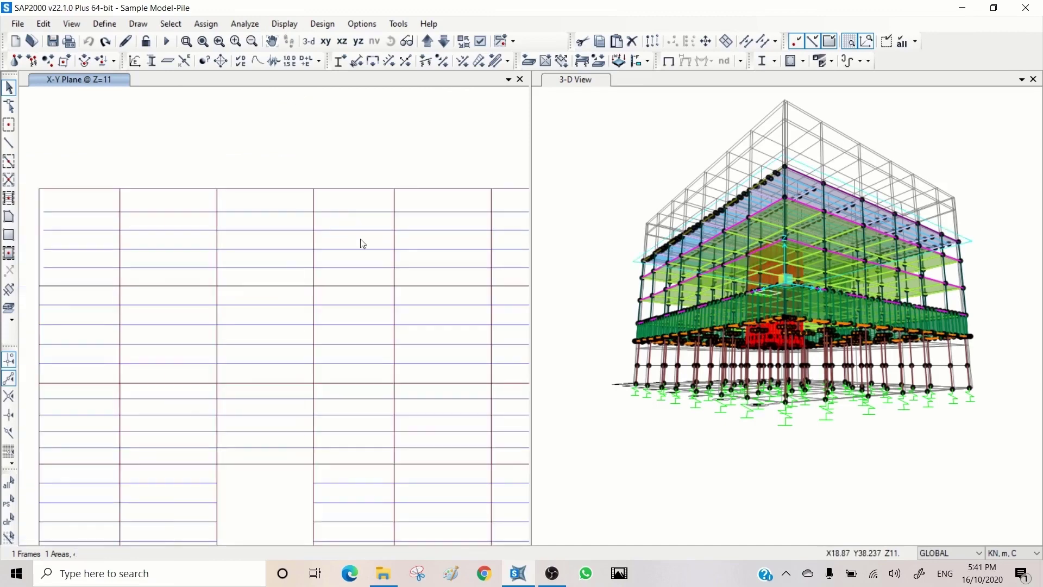
middle_click_drag(327, 417, 334, 216)
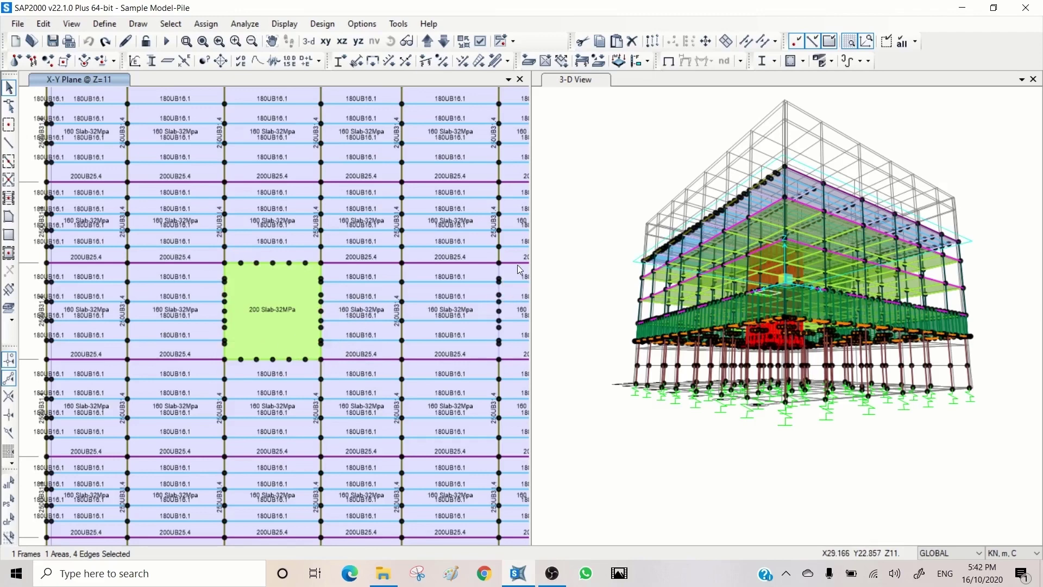
Show the Y-Z elevation at X=28 in the 3-D window, framing the upper part of the wall between grids 4 and 5
left_click(595, 140)
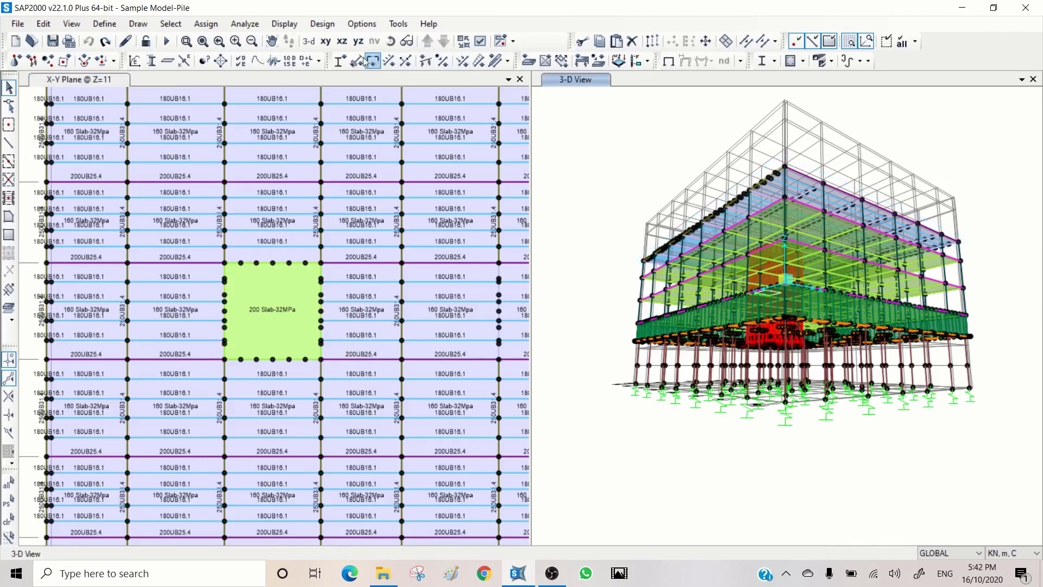
left_click(358, 41)
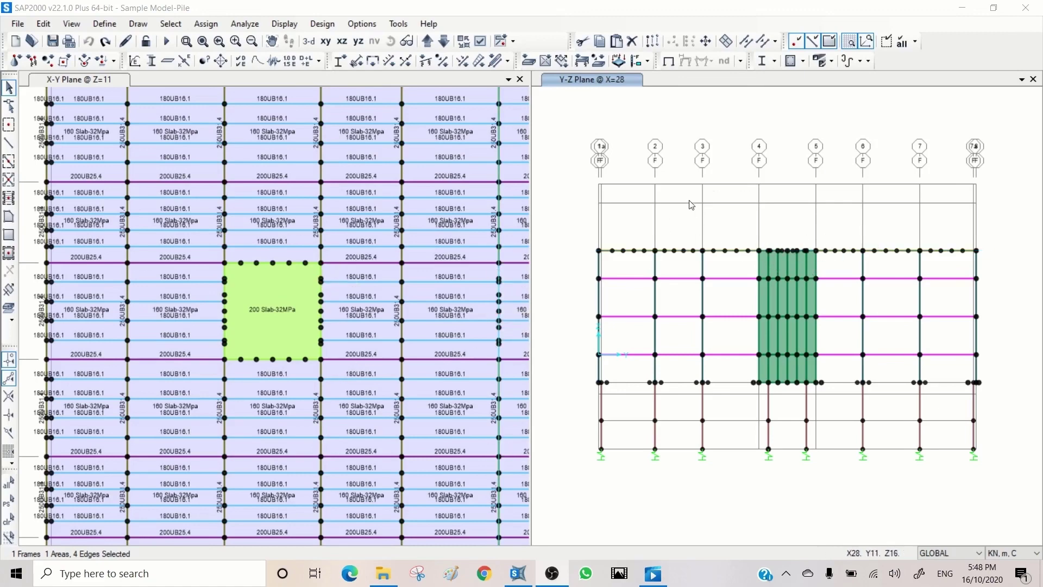
left_click(185, 42)
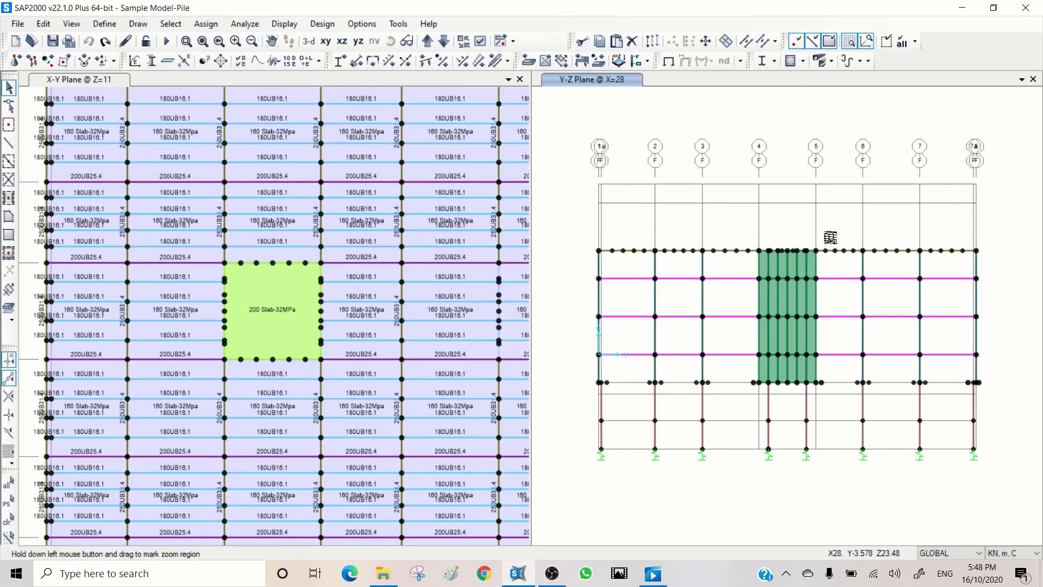
left_click_drag(827, 230, 746, 262)
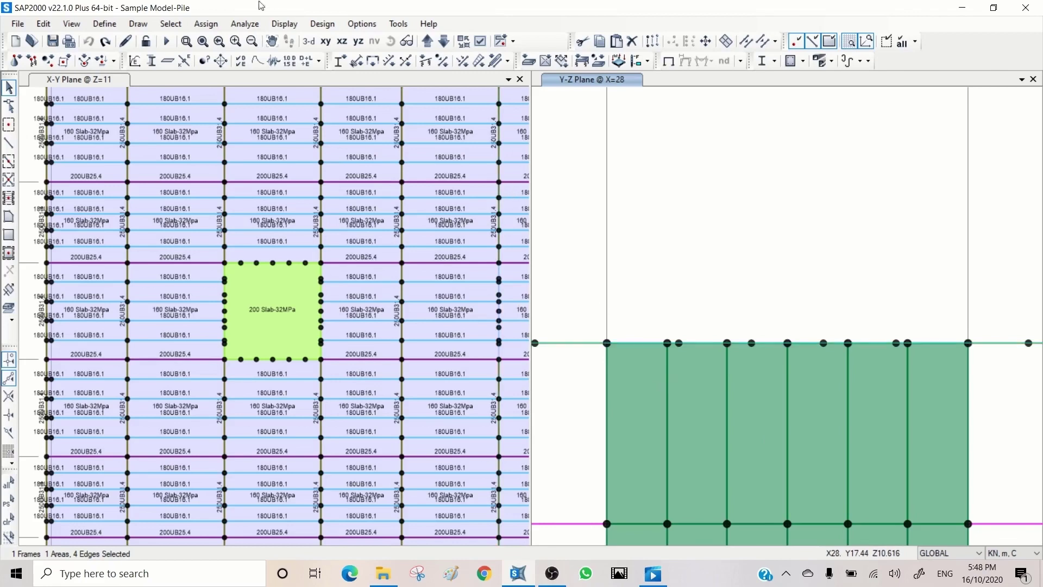
Reshape the wall mesh at X=28 by moving the first interior top joint from grid 4 onto the adjacent beam joint towards grid 5
left_click(9, 106)
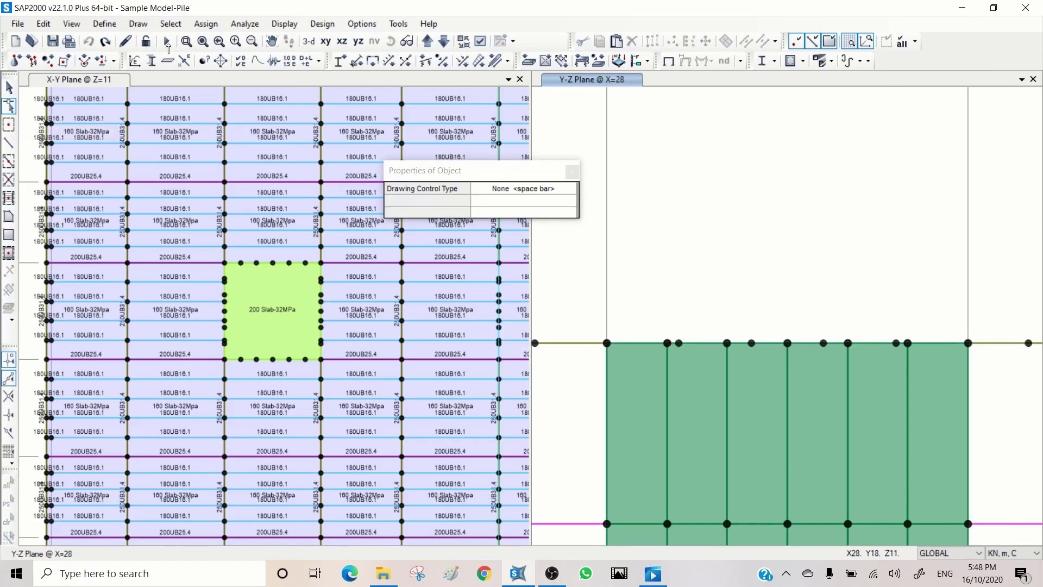
left_click(187, 42)
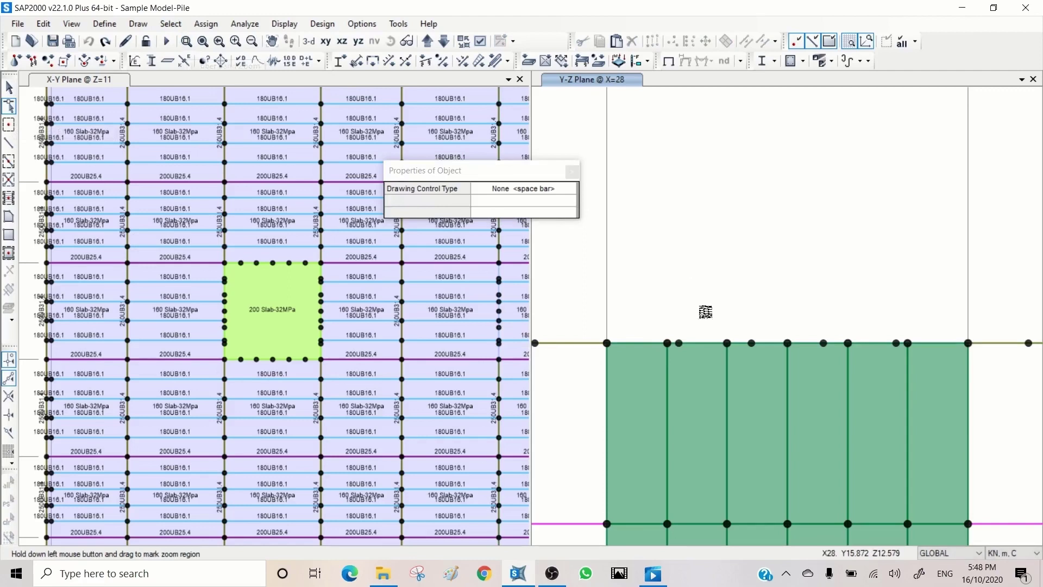
left_click_drag(700, 307, 639, 372)
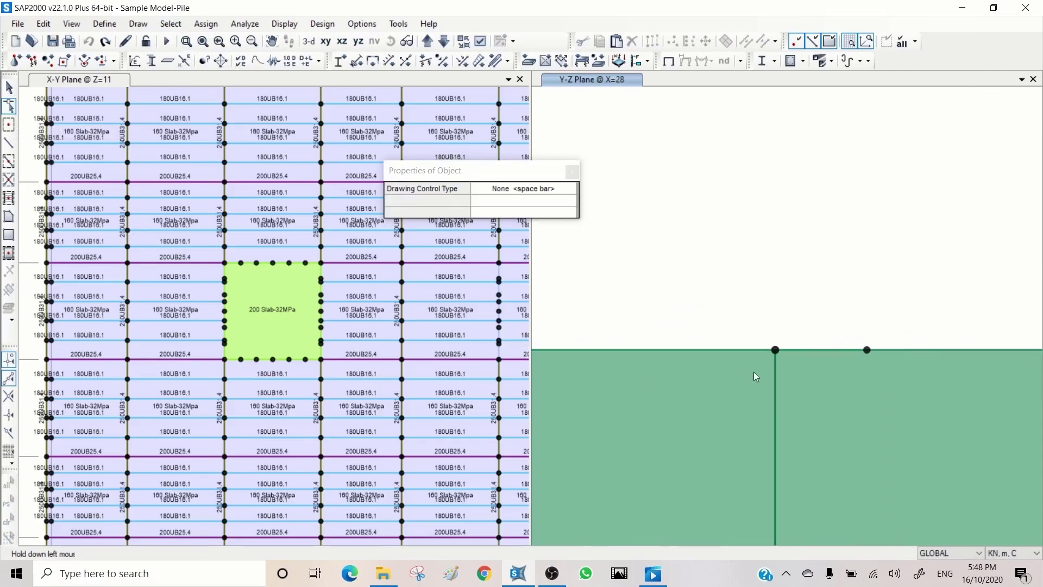
left_click(775, 349)
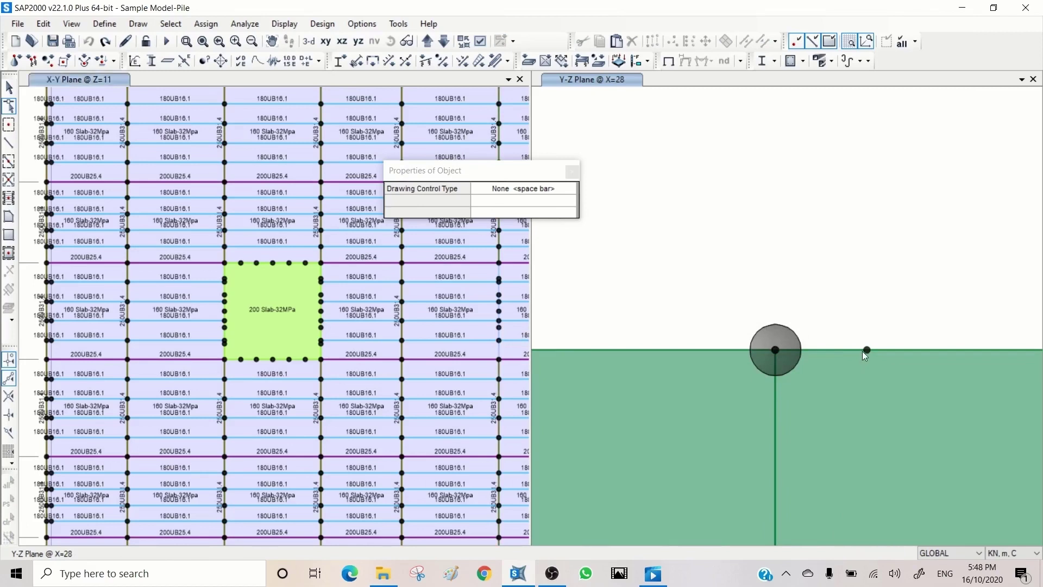
left_click(866, 351)
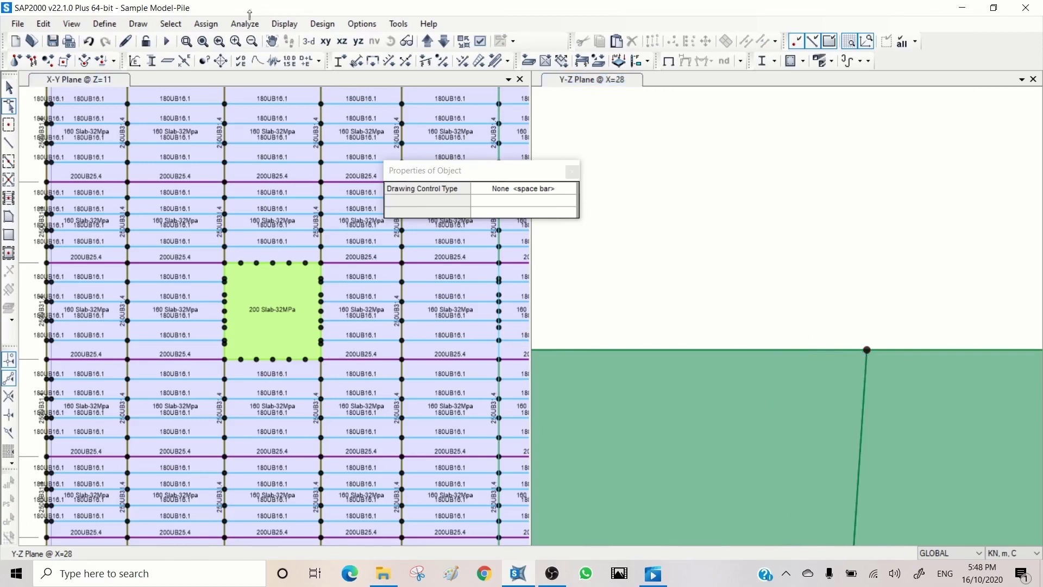
key("Escape")
left_click(202, 42)
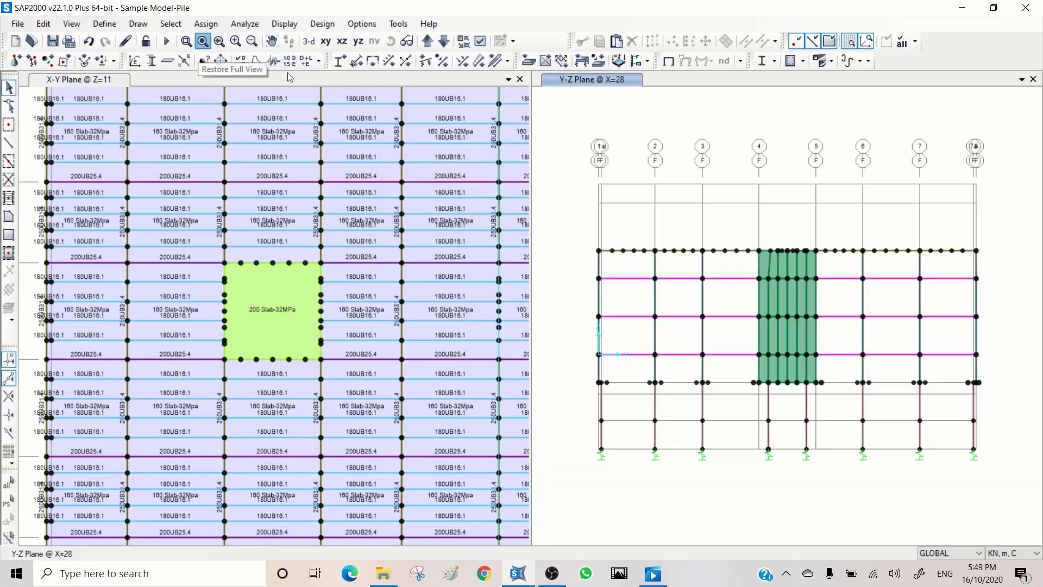
Assign an automatic area mesh based on points on area edges to the six top wall panels between grids 4 and 5, selecting their top joints too
left_click(187, 42)
left_click_drag(851, 222, 729, 317)
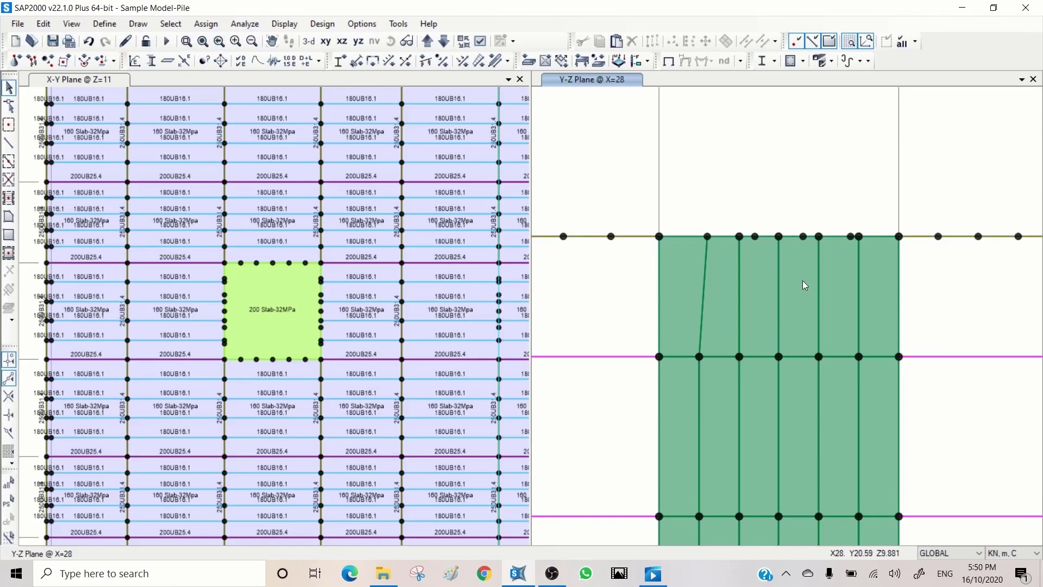
left_click_drag(925, 266, 624, 327)
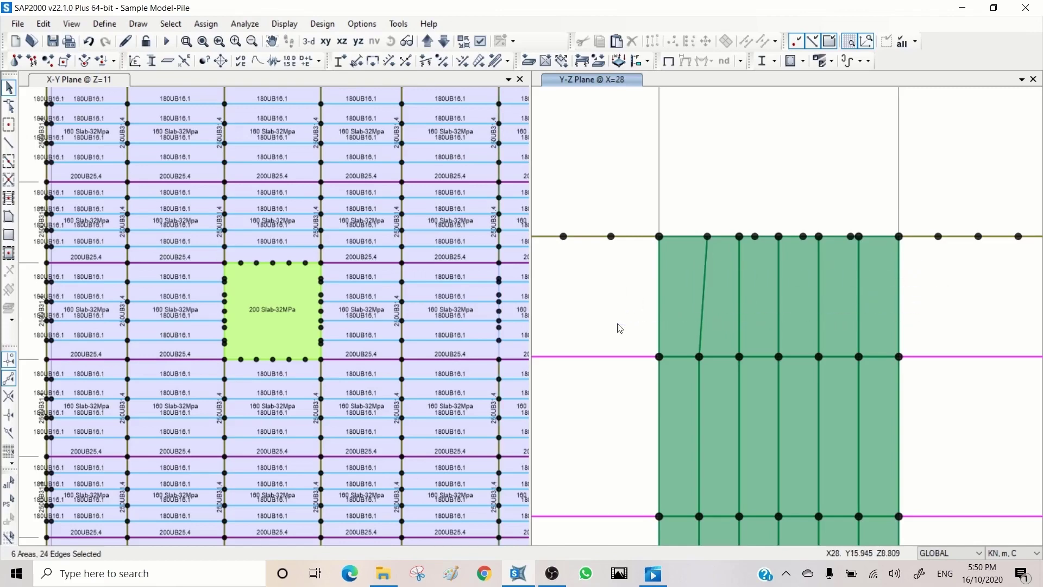
left_click_drag(634, 222, 924, 253)
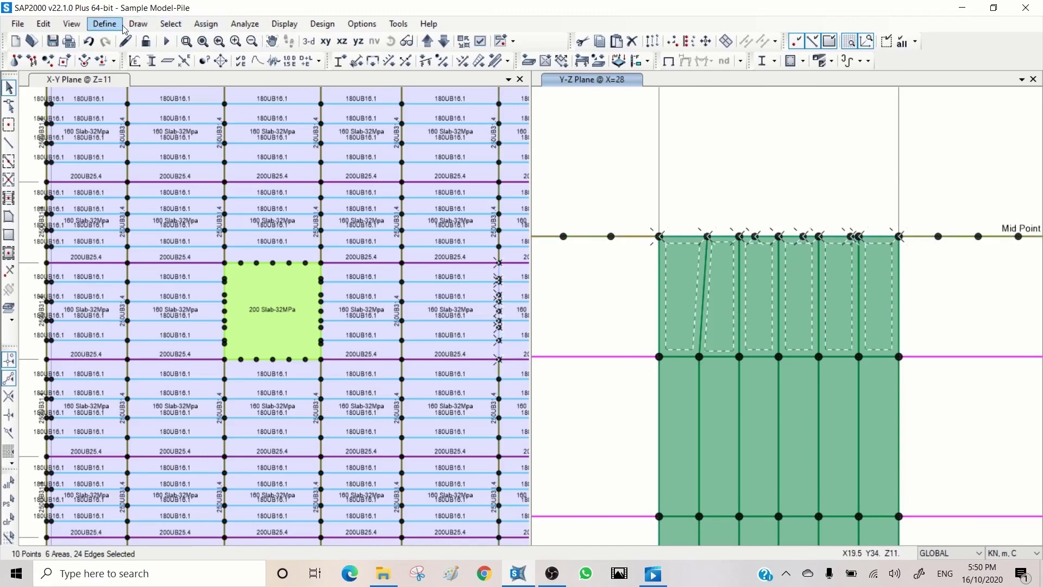
left_click(212, 25)
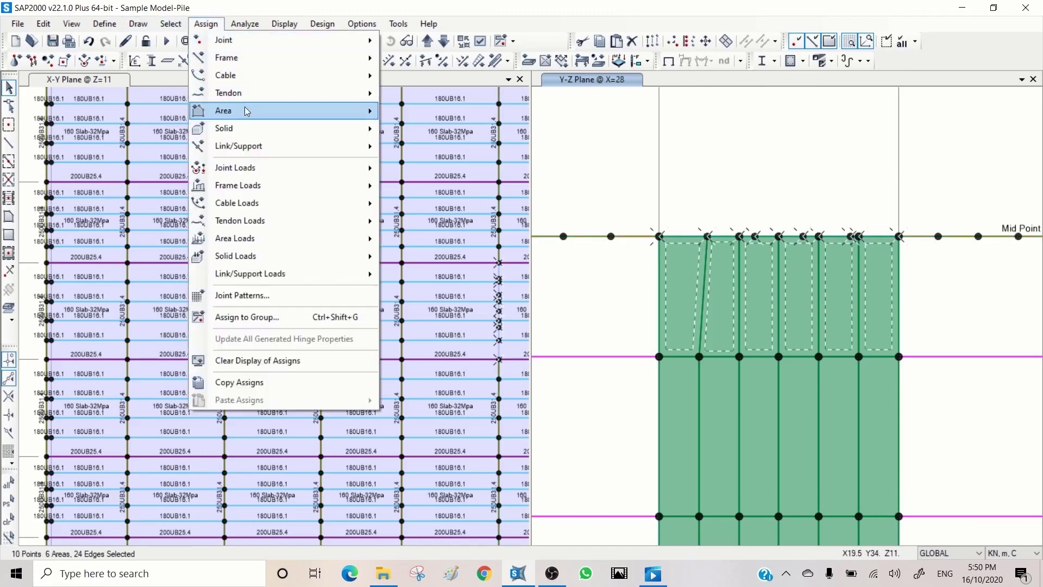
mouse_move(247, 111)
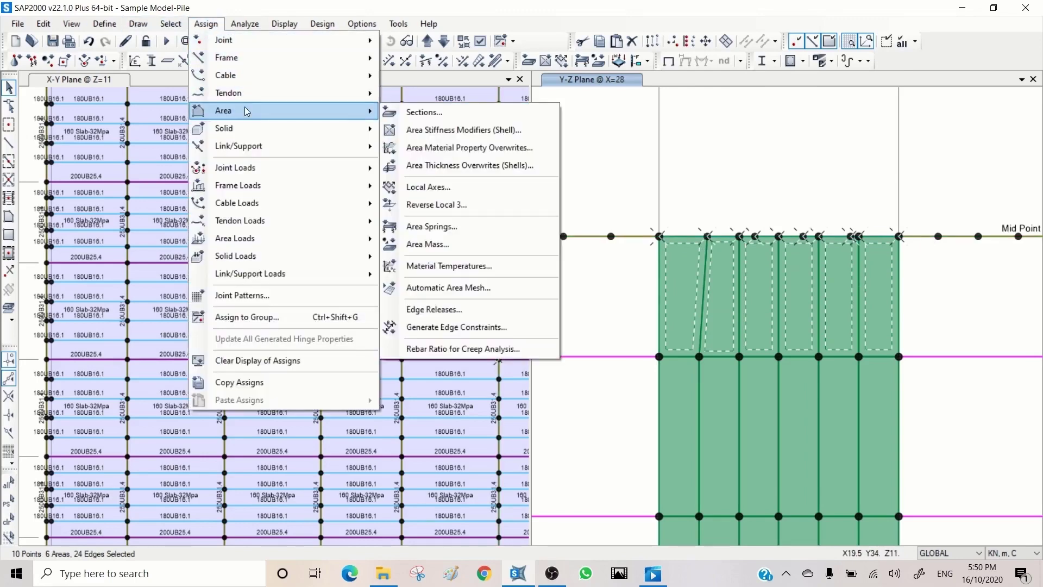
left_click(449, 289)
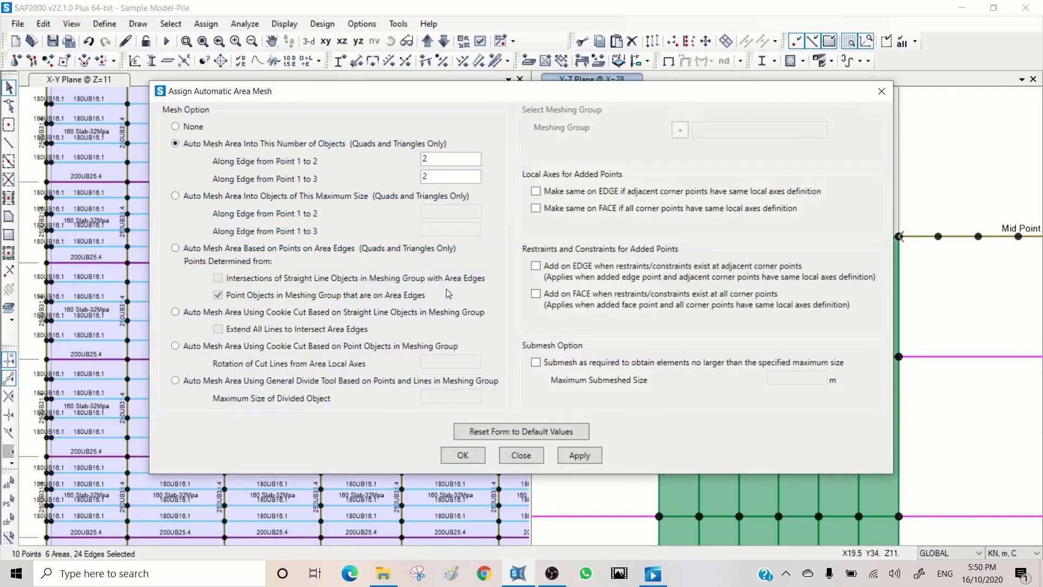
left_click_drag(505, 87, 352, 45)
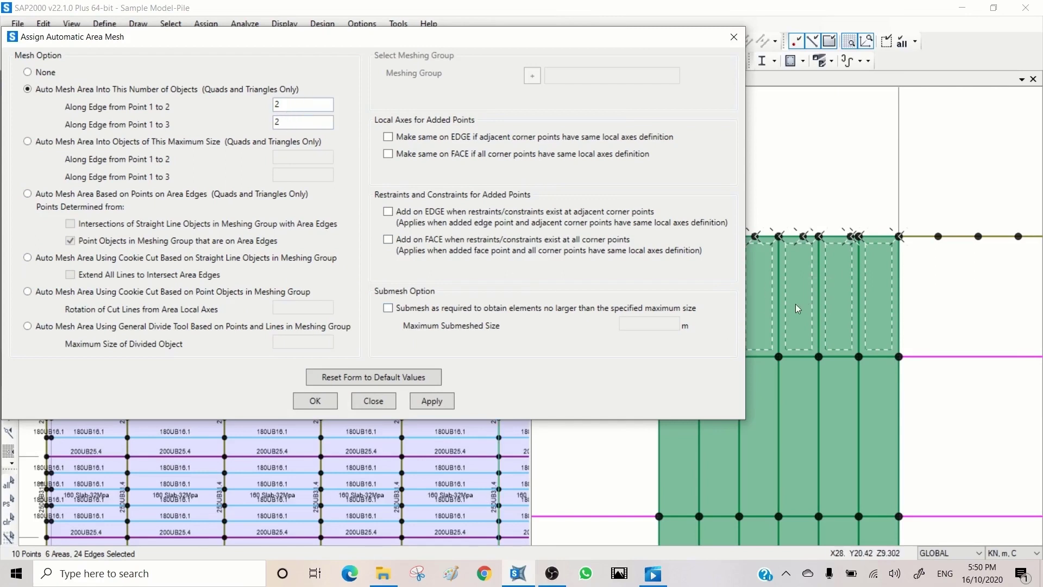
left_click(42, 195)
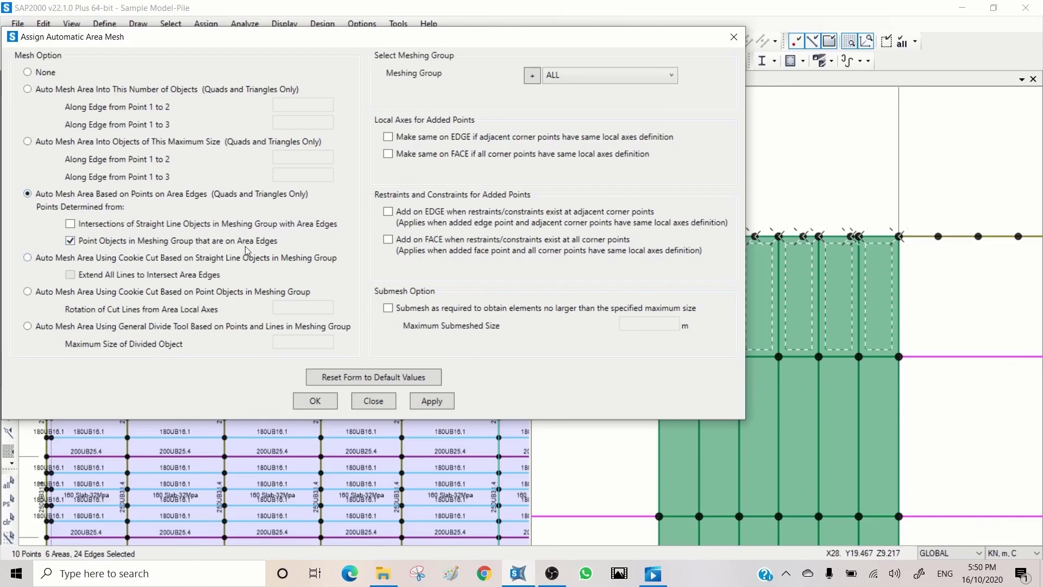
left_click(432, 402)
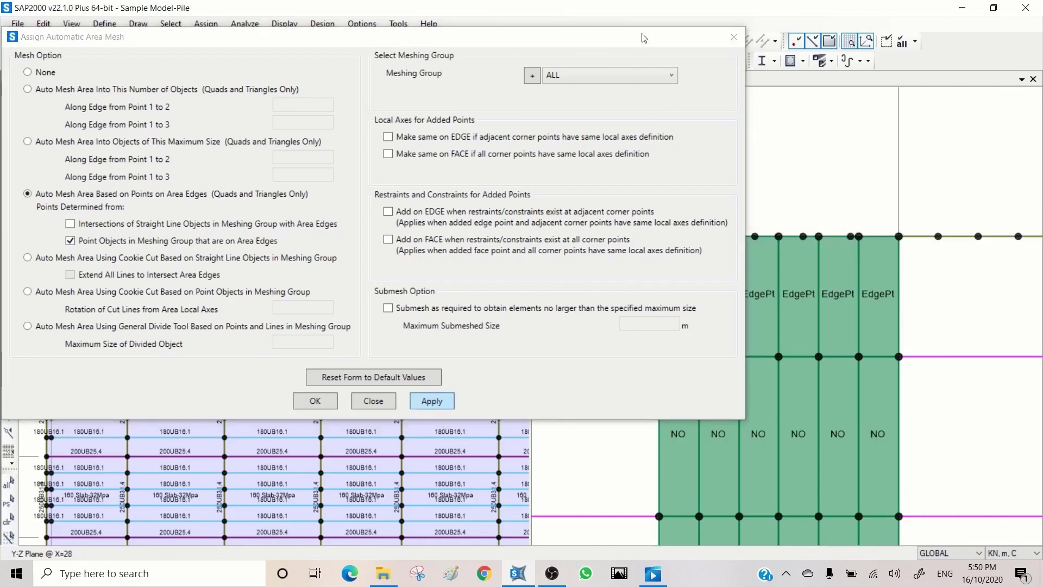
Assign an automatic mesh by number of objects, 2 along each edge direction, to the six wall panels directly below the top row
left_click_drag(516, 58, 379, 78)
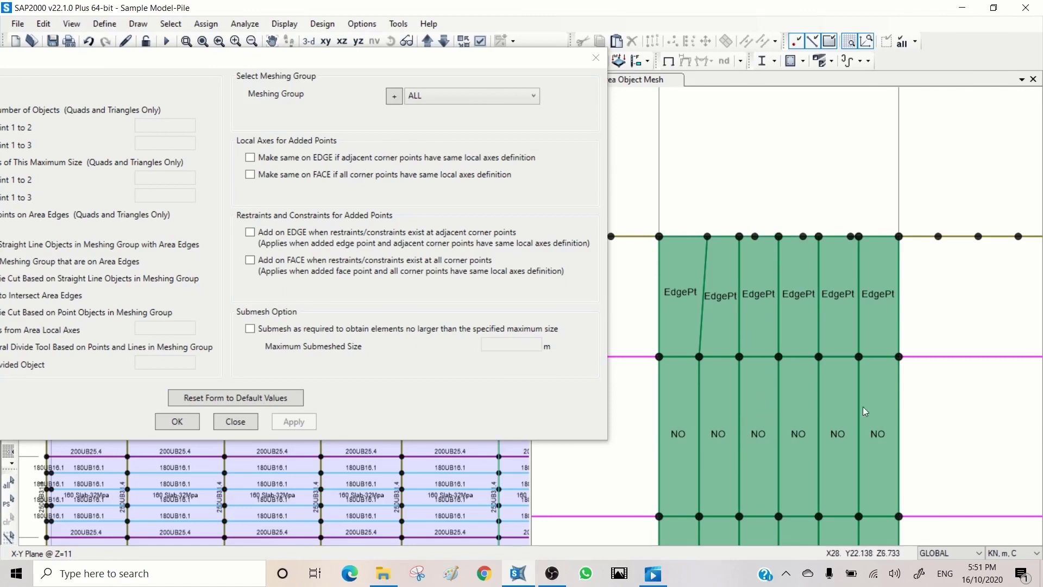
left_click_drag(883, 406, 645, 455)
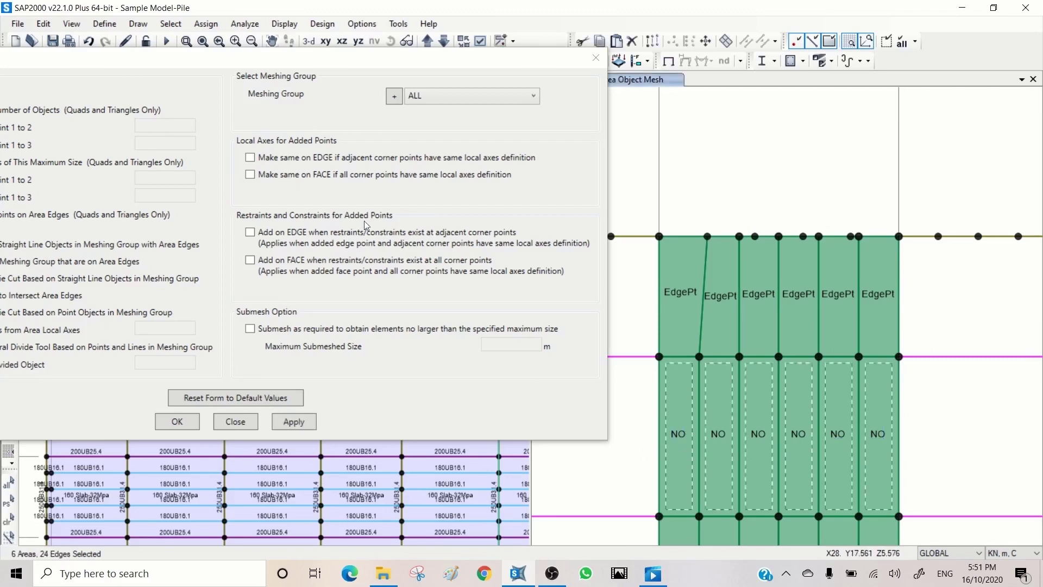
left_click_drag(183, 61, 338, 44)
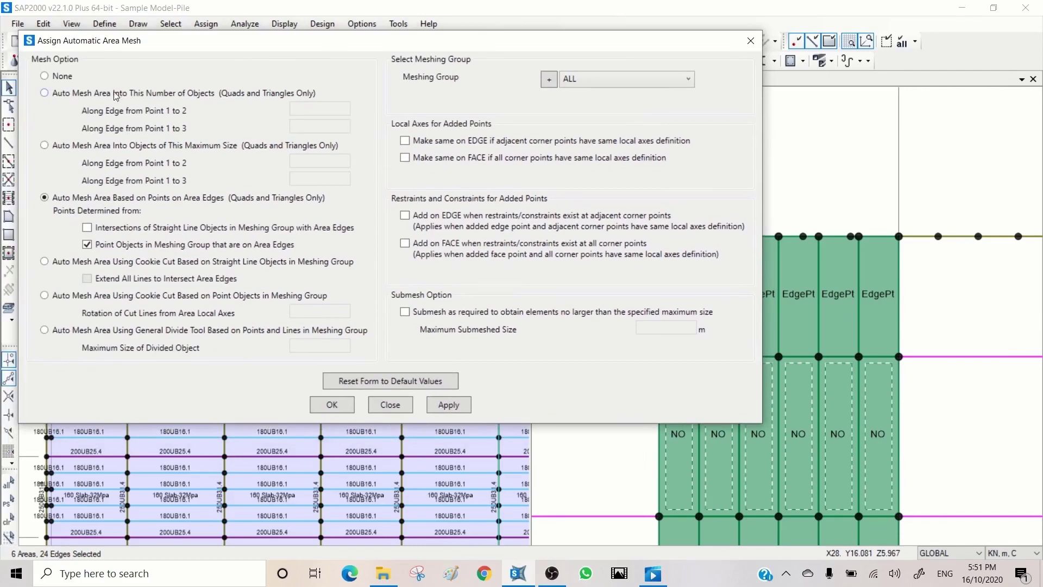
left_click(57, 93)
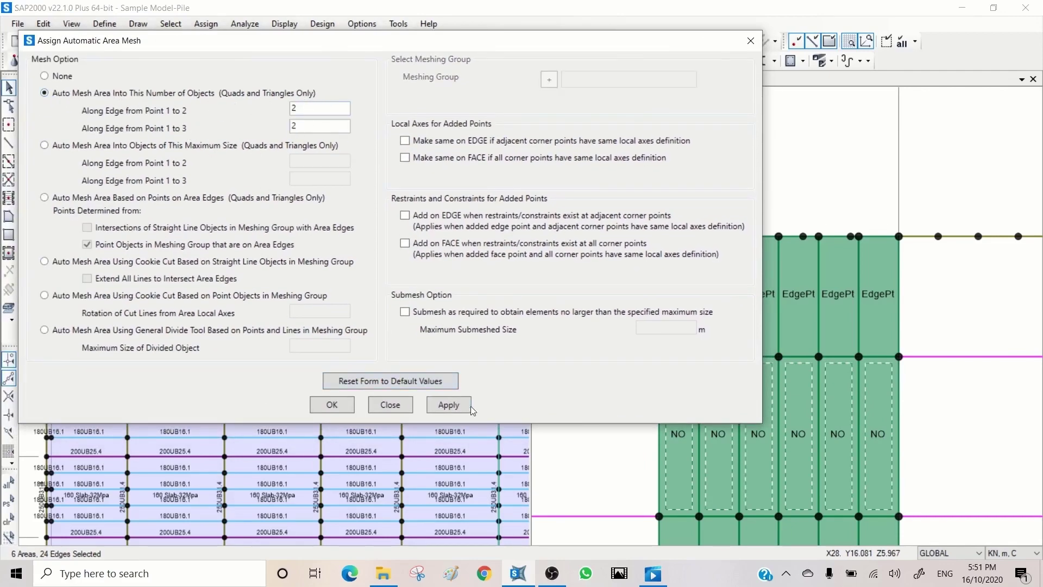
left_click(451, 404)
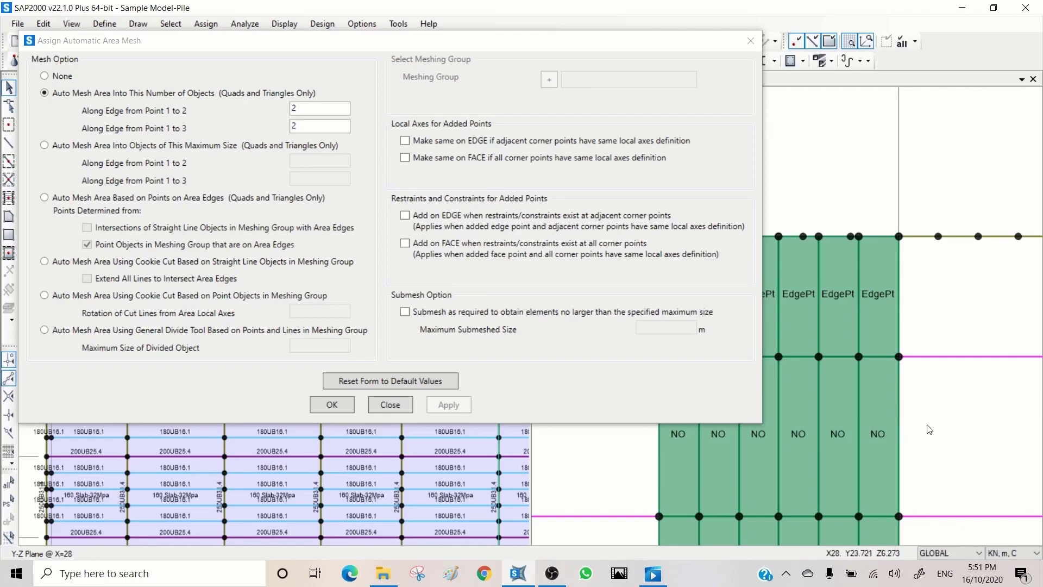
Switch the wall elevation from X=28 to X=17 and frame the top of the wall between grids 4 and 5
left_click_drag(698, 42, 407, 115)
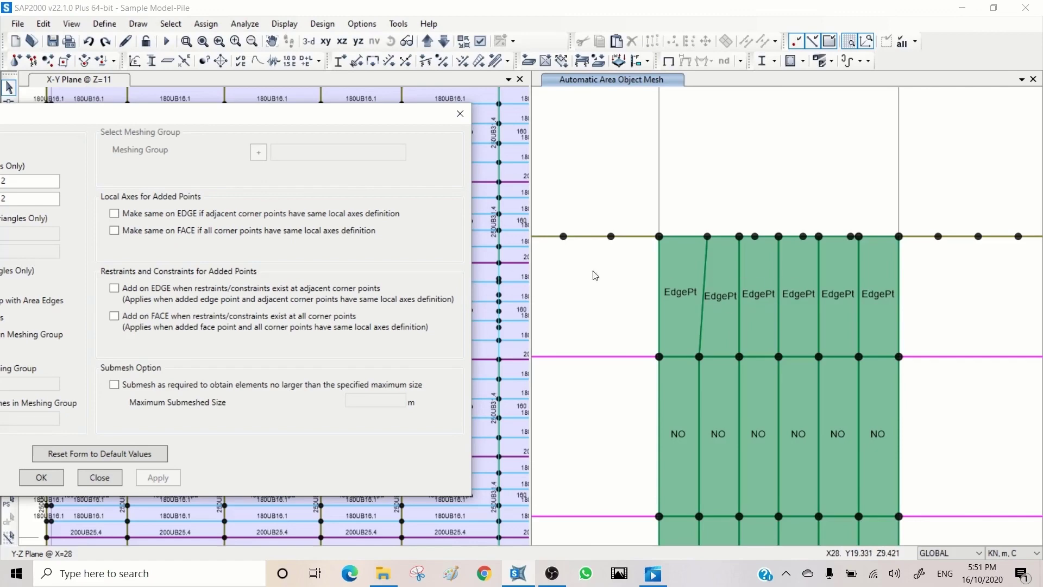
left_click_drag(413, 114, 620, 415)
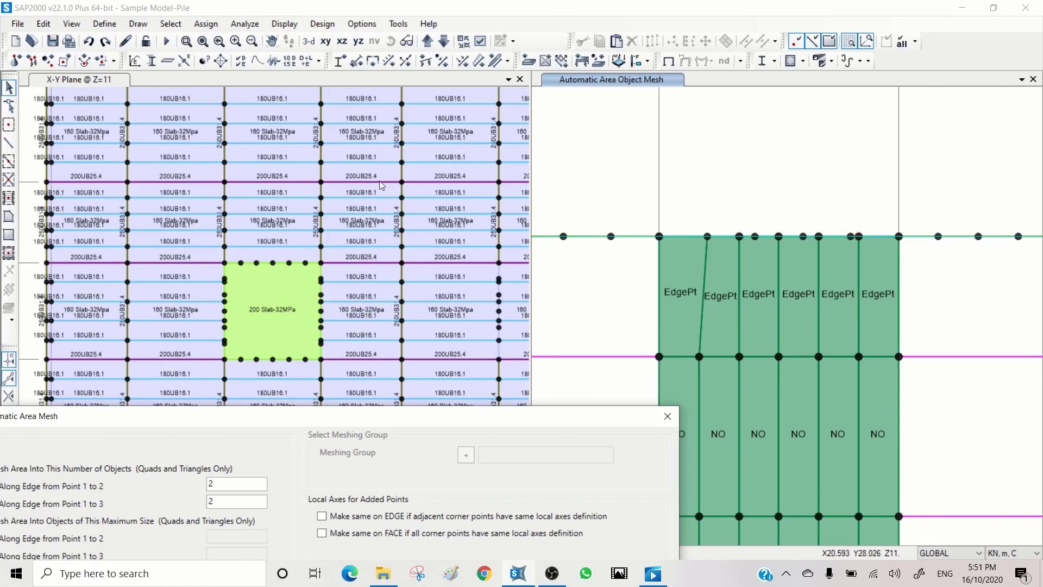
left_click(713, 121)
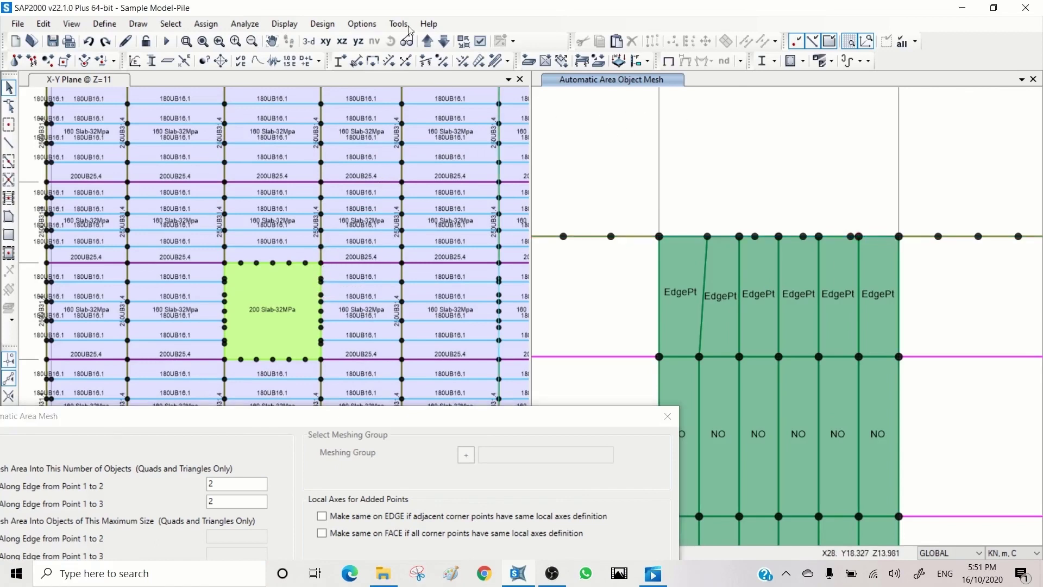
left_click(445, 41)
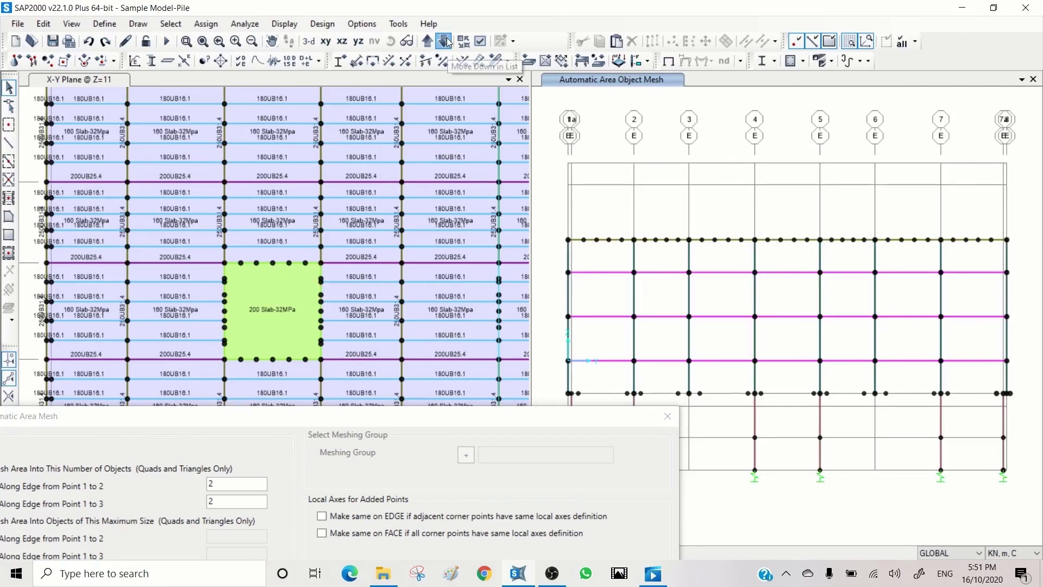
left_click(449, 42)
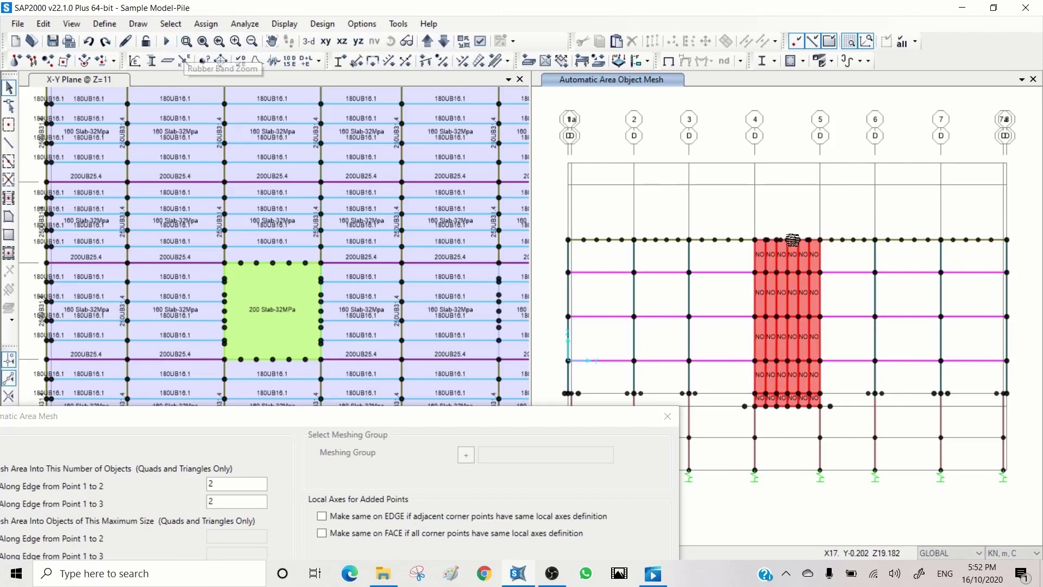
left_click_drag(833, 217, 746, 261)
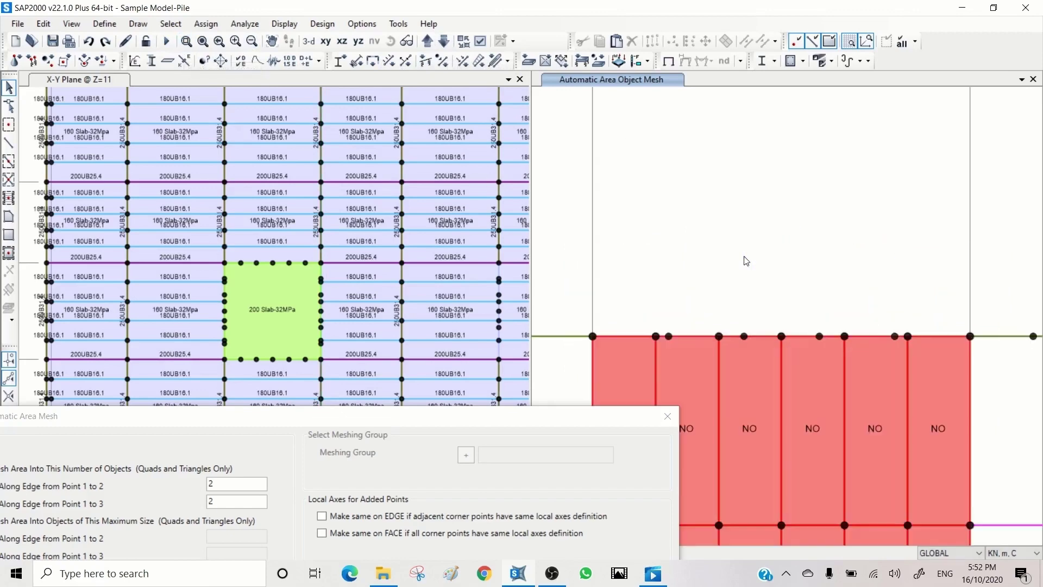
middle_click_drag(782, 258, 813, 170)
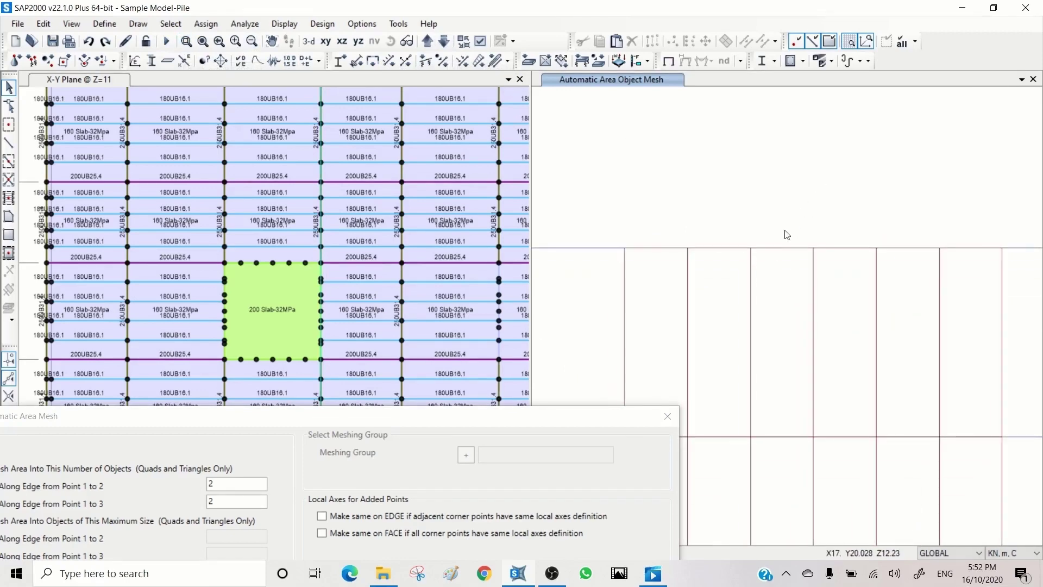
Draw a straight 250UC72.9 frame with continuous moment releases along the wall's top edge at Z=11, from grid 4 to grid 5
left_click(9, 142)
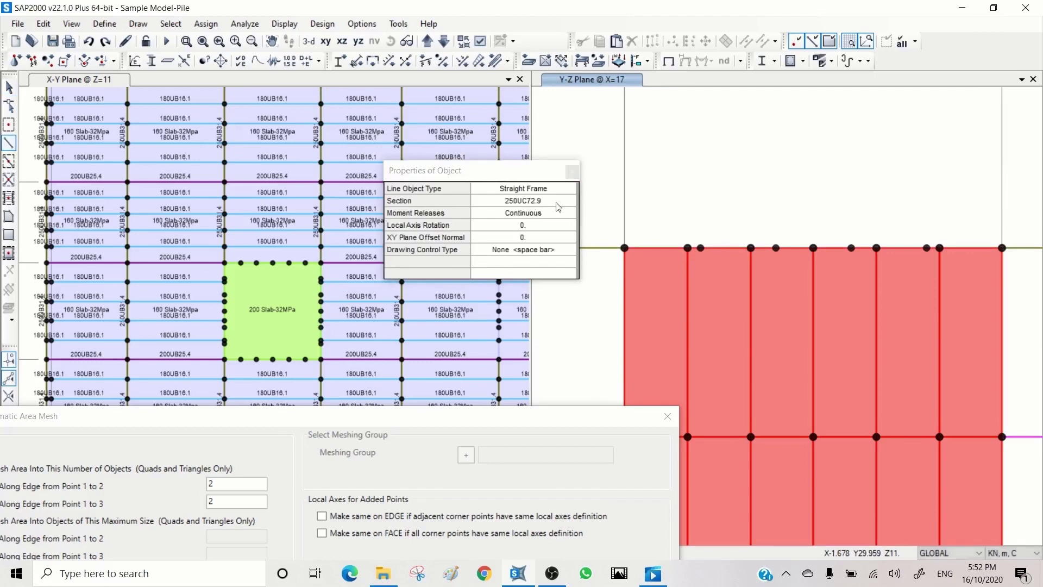
left_click(557, 202)
left_click(572, 203)
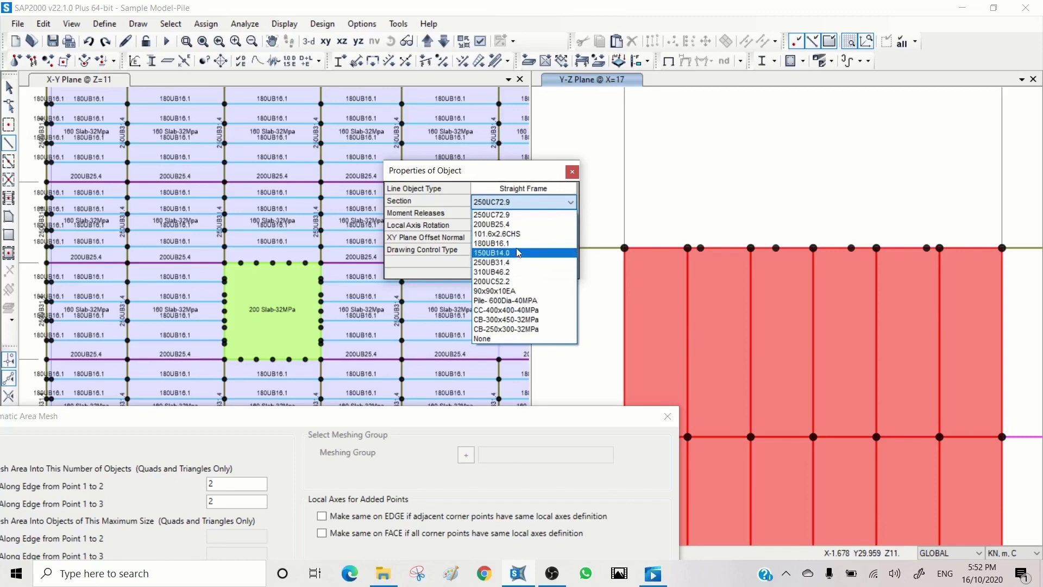
left_click(506, 216)
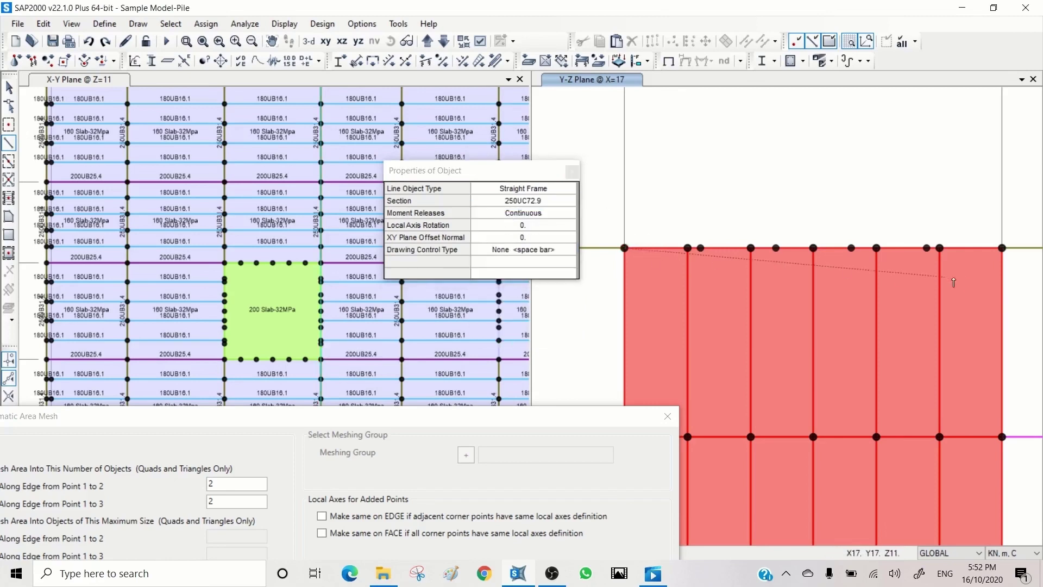
left_click(1002, 247)
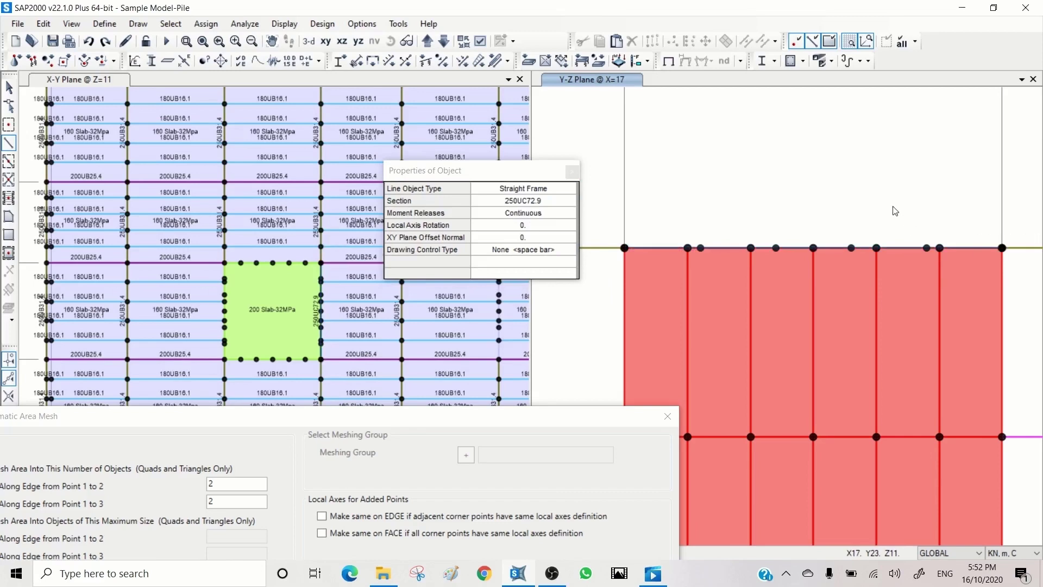
key("Escape")
Assign a property modifier of 20 for the shear area in the 3 direction to the new 250UC72.9 frame along the wall top
left_click(895, 248)
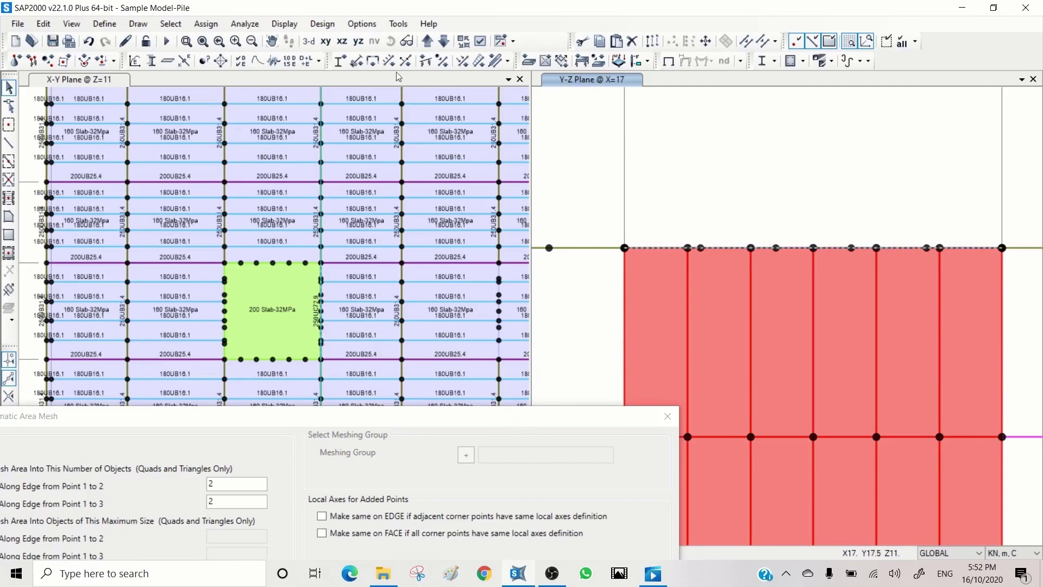
left_click(214, 26)
mouse_move(235, 58)
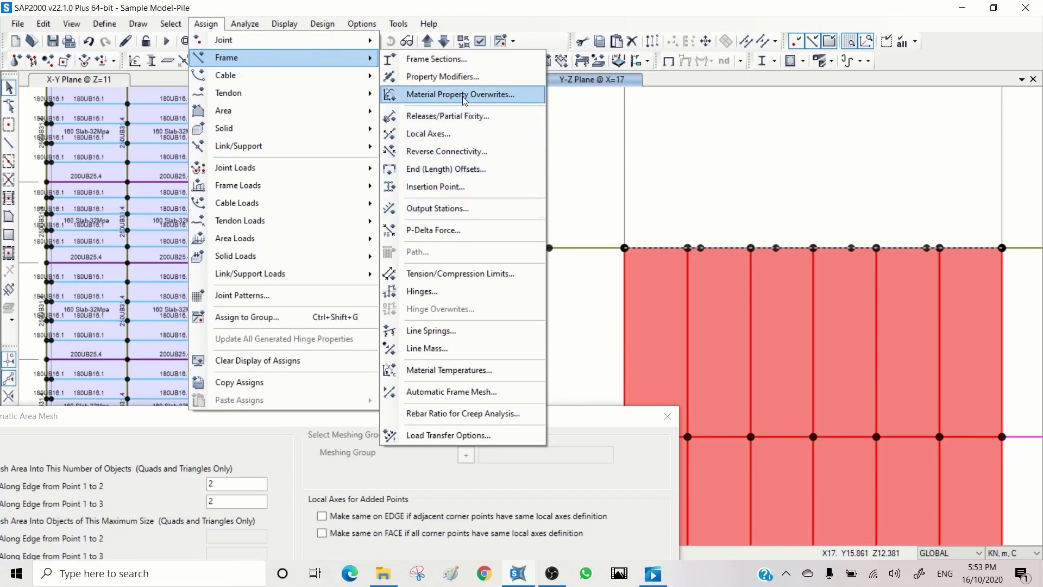
left_click(436, 77)
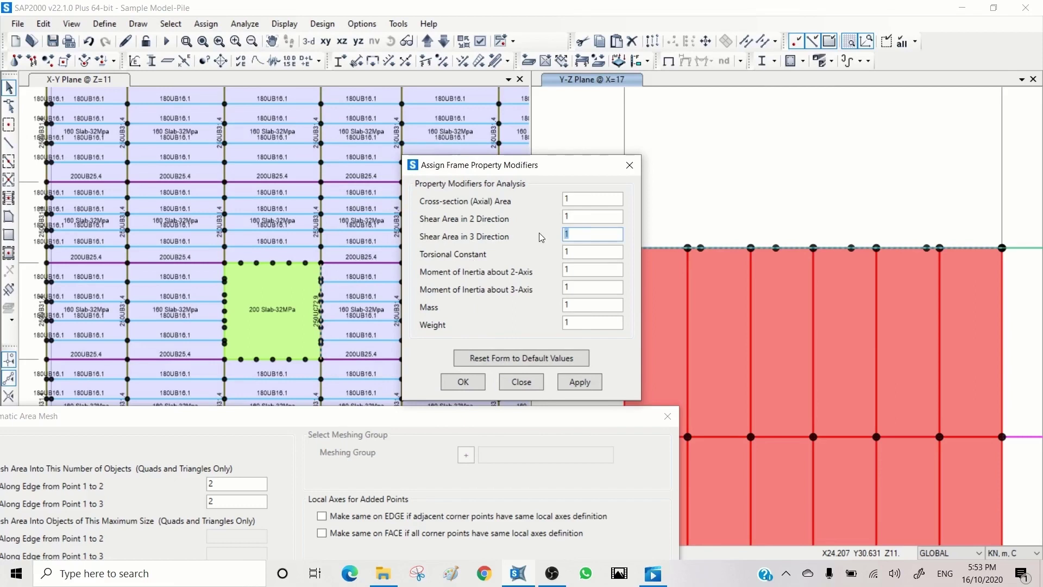
left_click(578, 382)
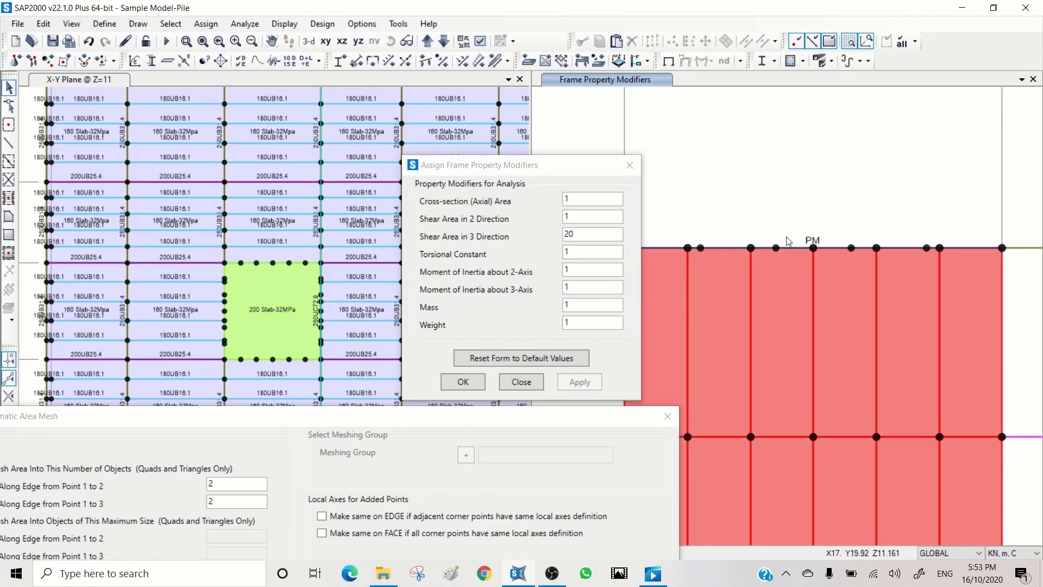
Auto-mesh the new frame along the wall top at intermediate joints and at intersections with other frames, area edges and solid edges
left_click_drag(585, 165, 330, 149)
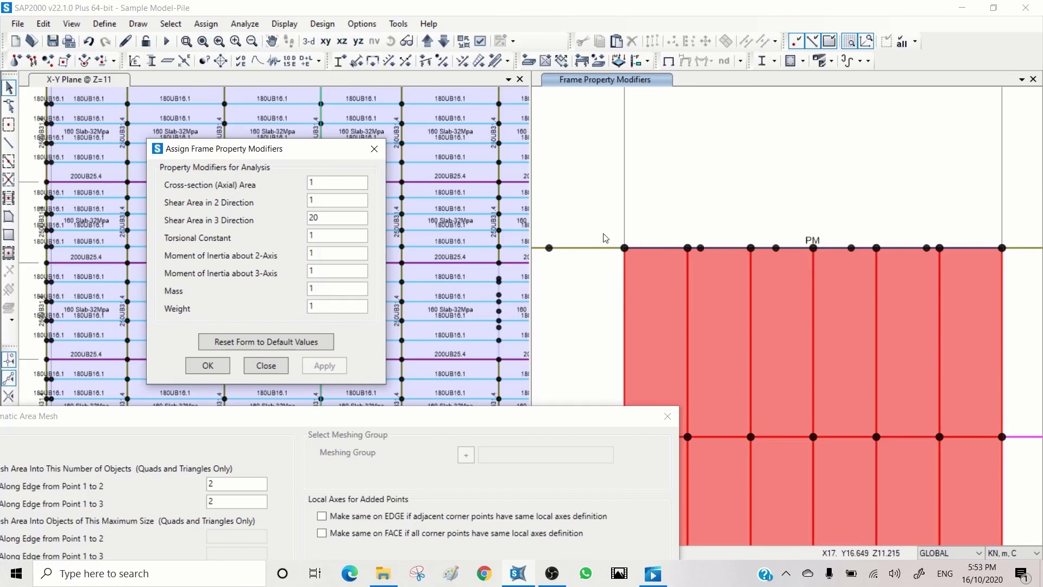
left_click_drag(603, 235, 1004, 253)
left_click(963, 247)
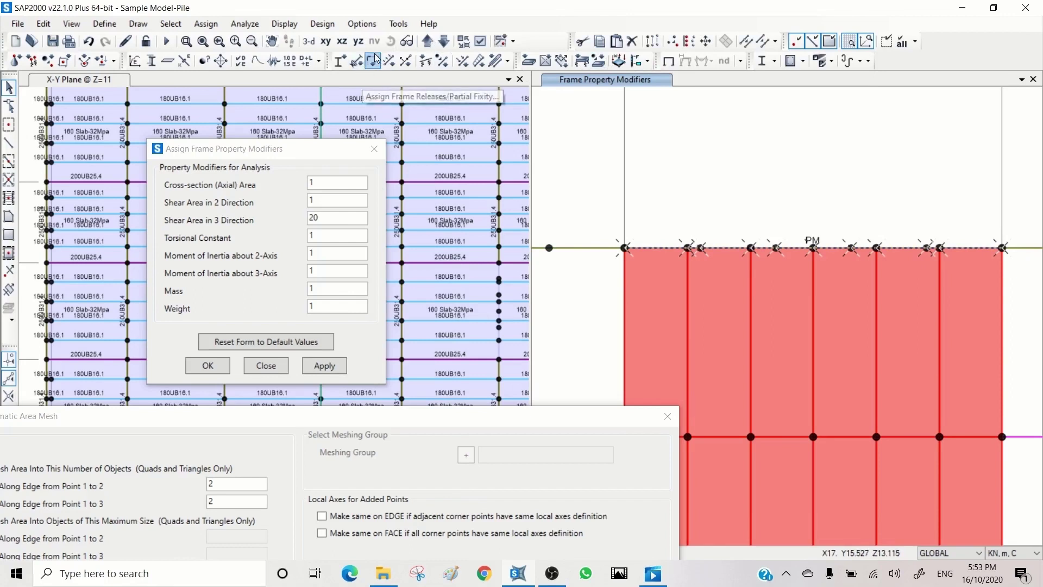
left_click(206, 24)
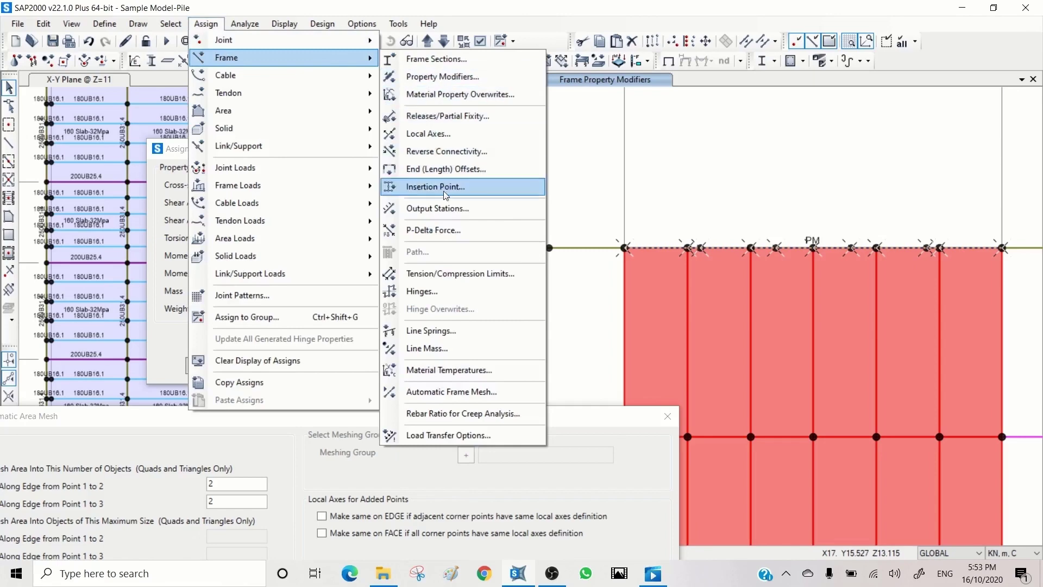
left_click(459, 393)
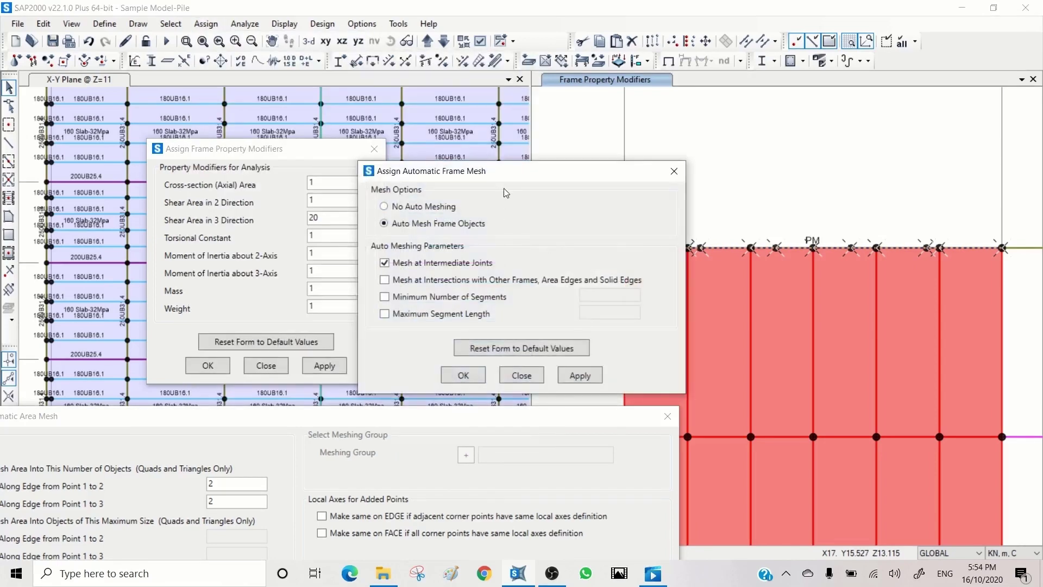
left_click_drag(536, 178, 405, 124)
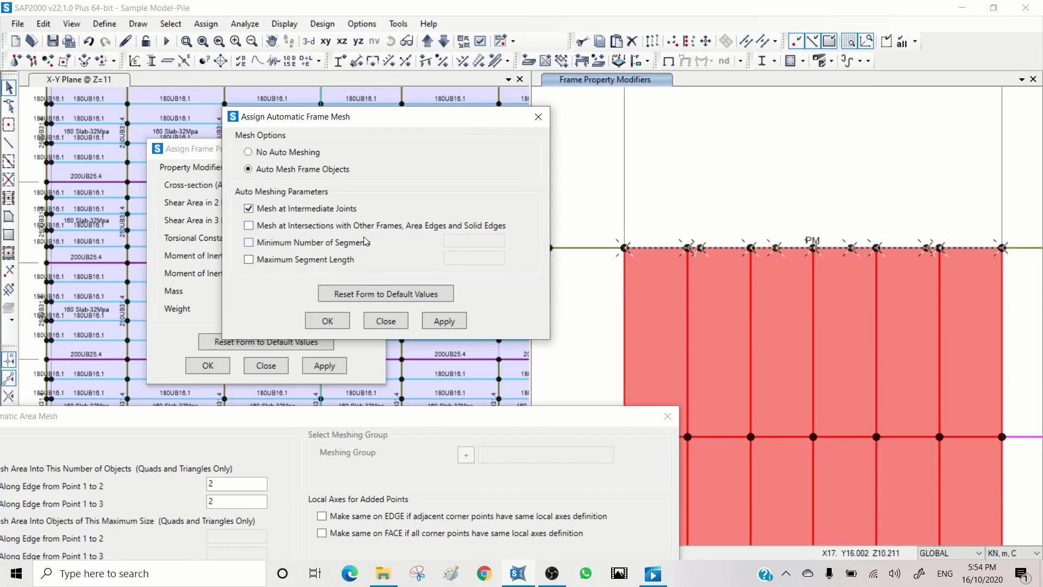
left_click(254, 228)
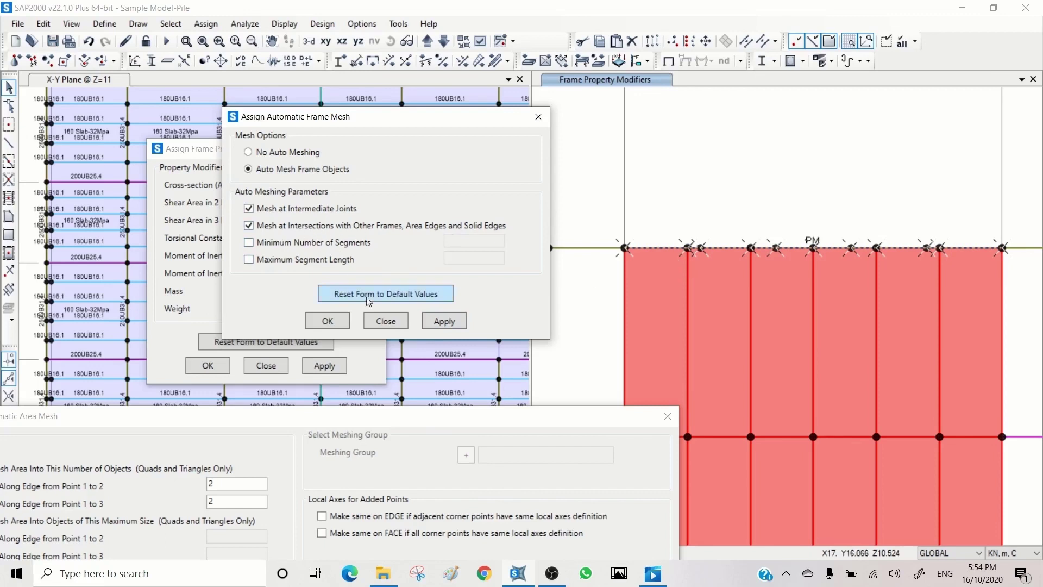
left_click(443, 321)
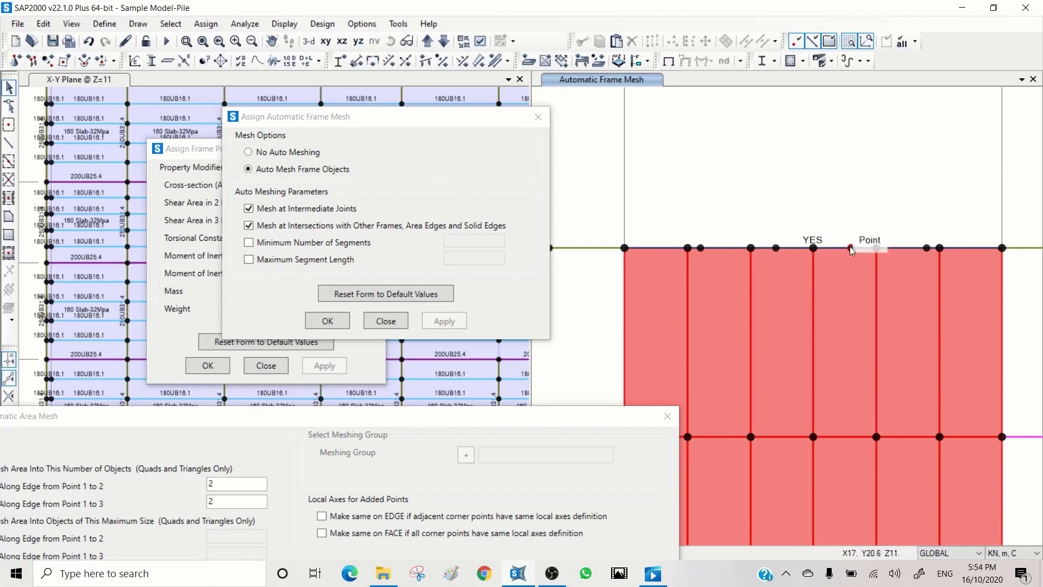
left_click(850, 247)
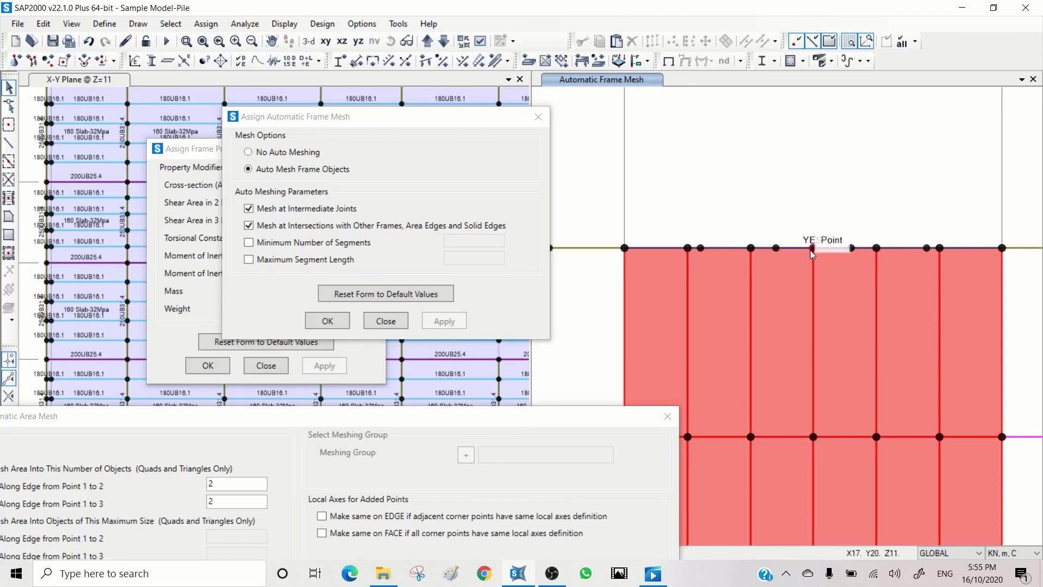
left_click(380, 322)
left_click(266, 365)
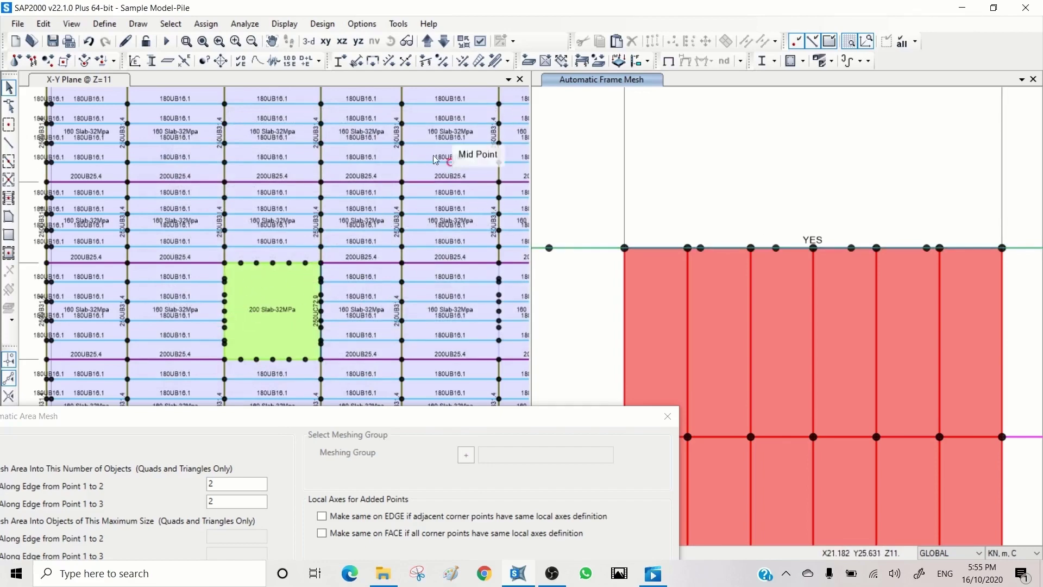
left_click(668, 416)
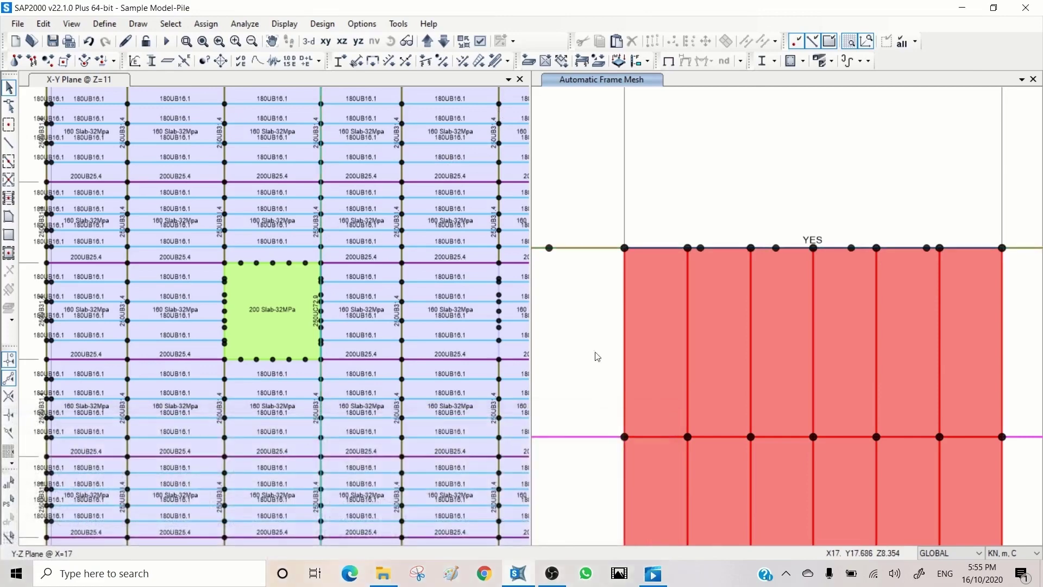
Show the X-Y plan at Z=16 in one view and the X-Z elevation at Y=40 in the other
scroll(380, 283, "down", 3)
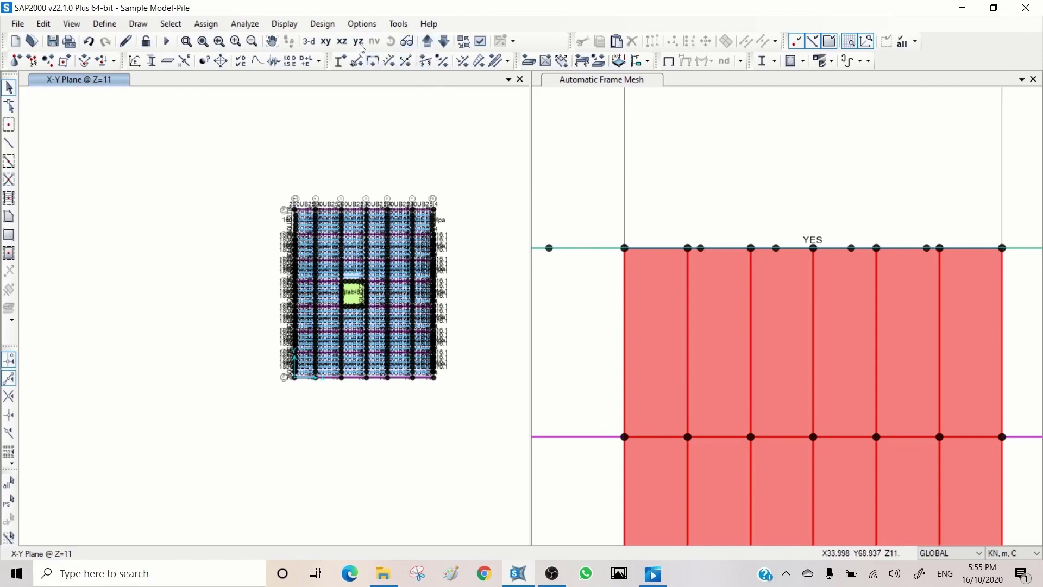
left_click(428, 42)
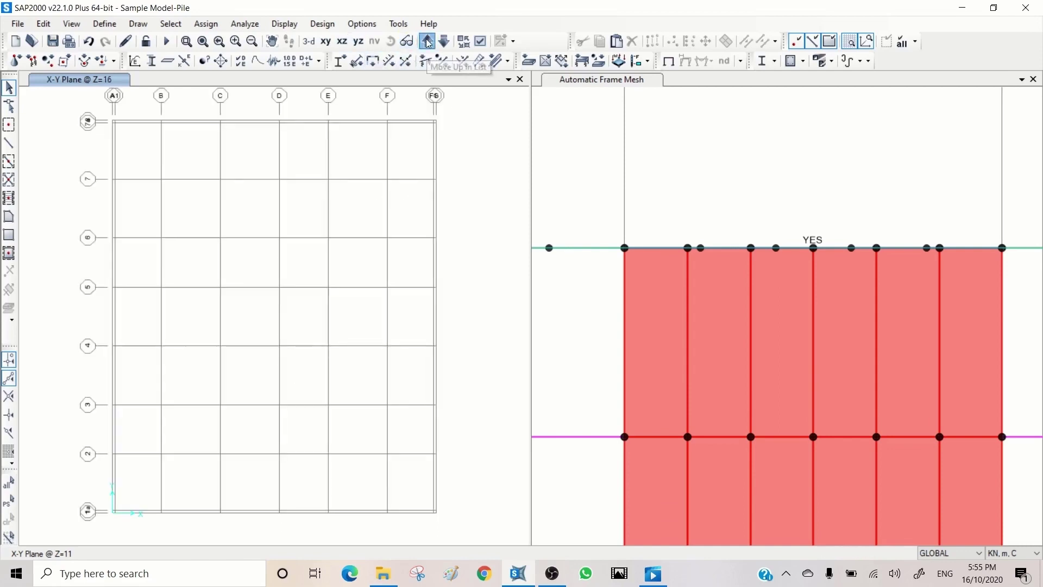
left_click(670, 180)
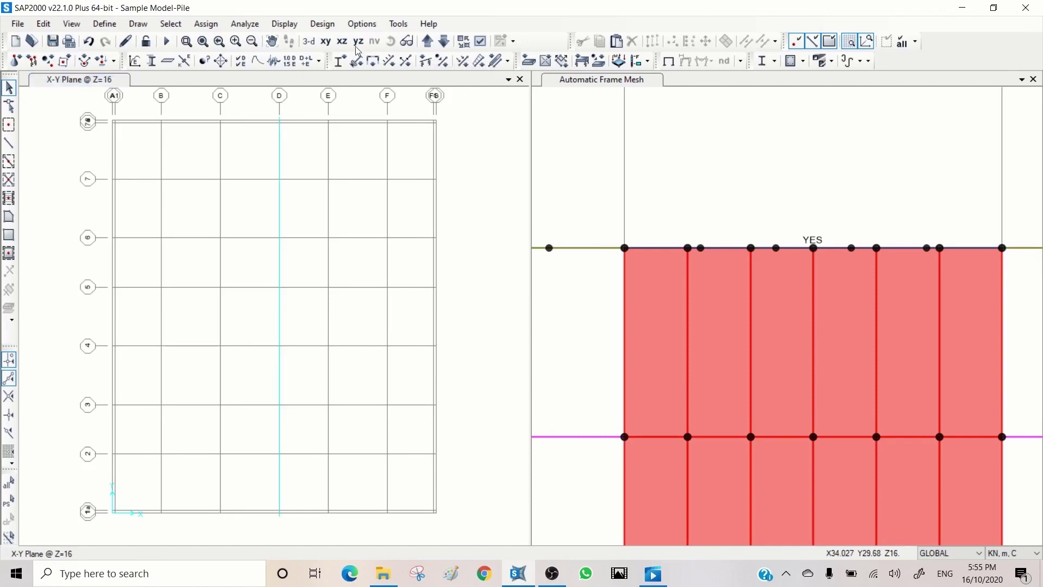
left_click(312, 43)
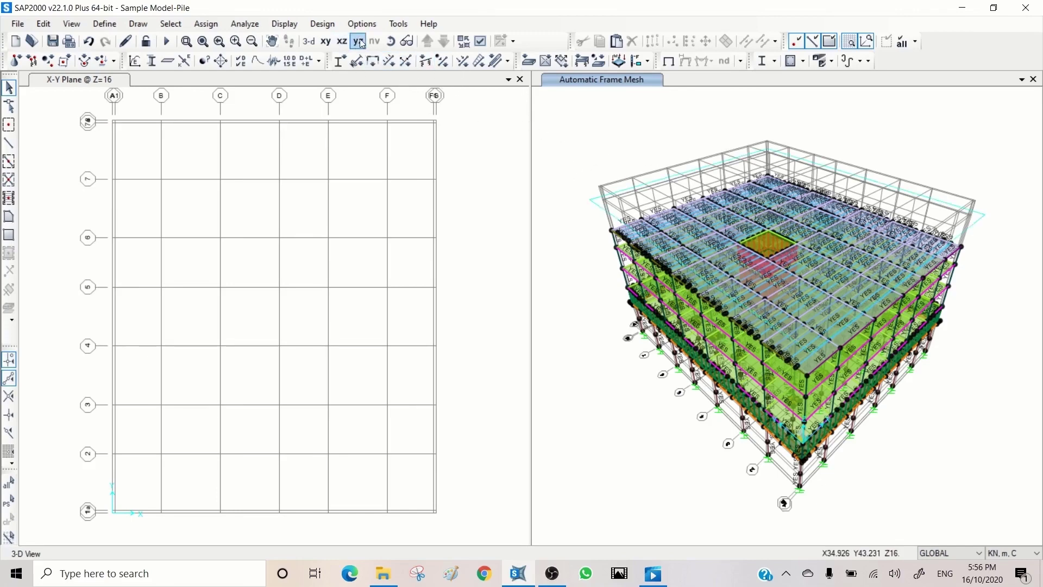
left_click(341, 42)
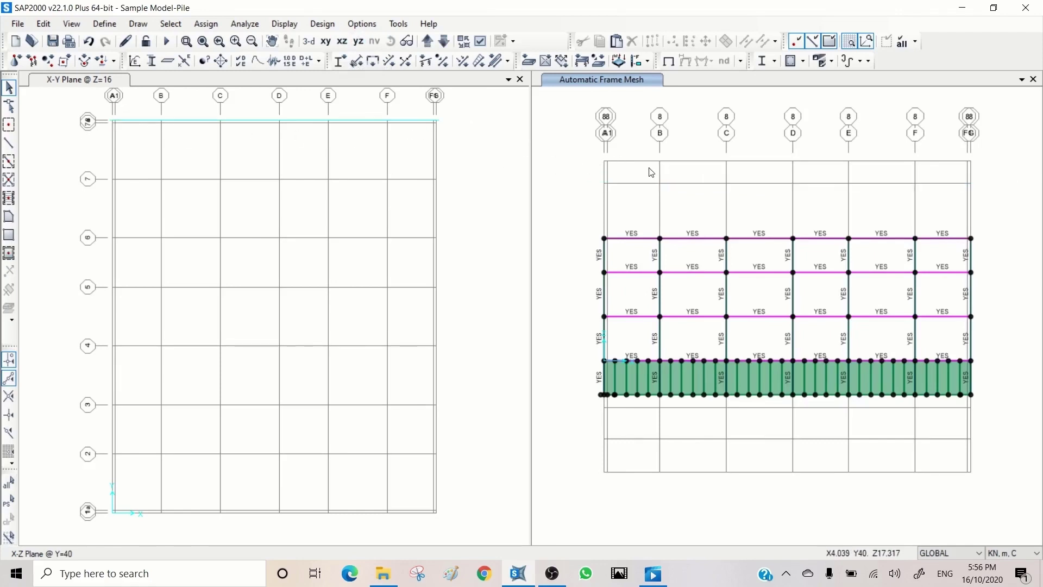
Draw continuous 310UB46.2 straight-frame columns from Z=11 to Z=16 at both outer edges of the Y=40 elevation, X=0 and X=33
left_click(9, 143)
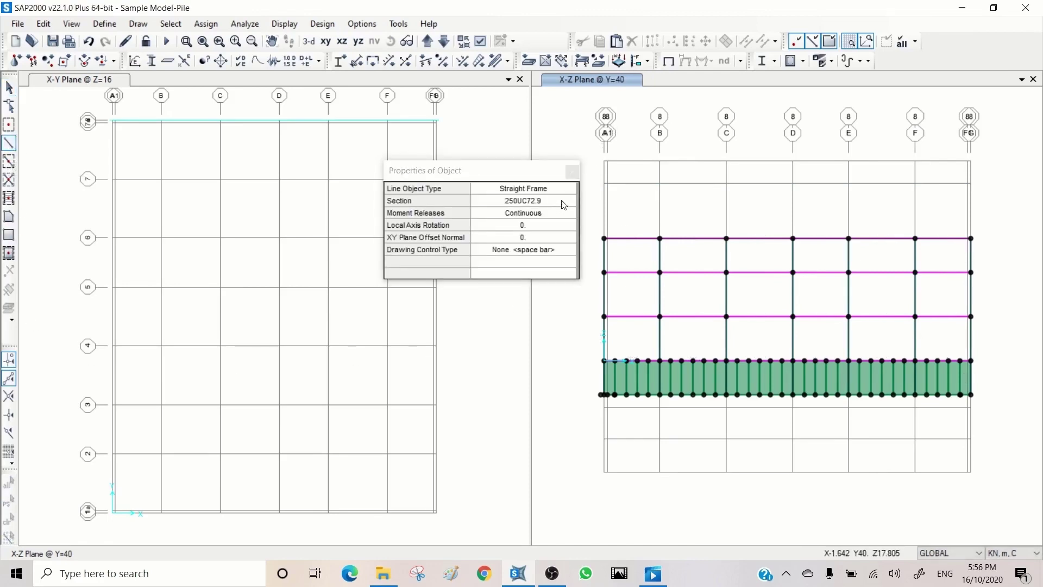
left_click(562, 203)
left_click(569, 202)
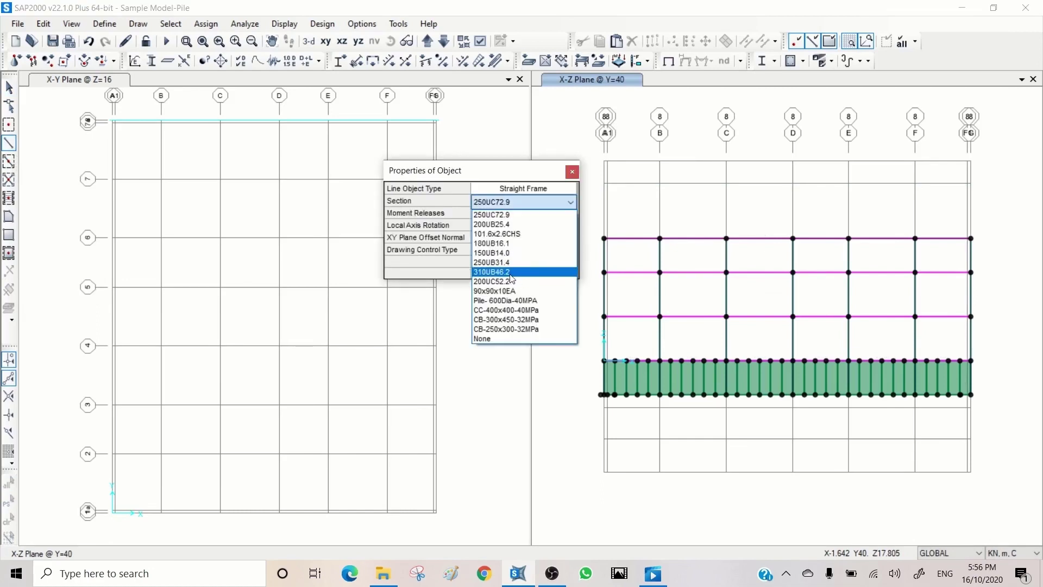
left_click(511, 273)
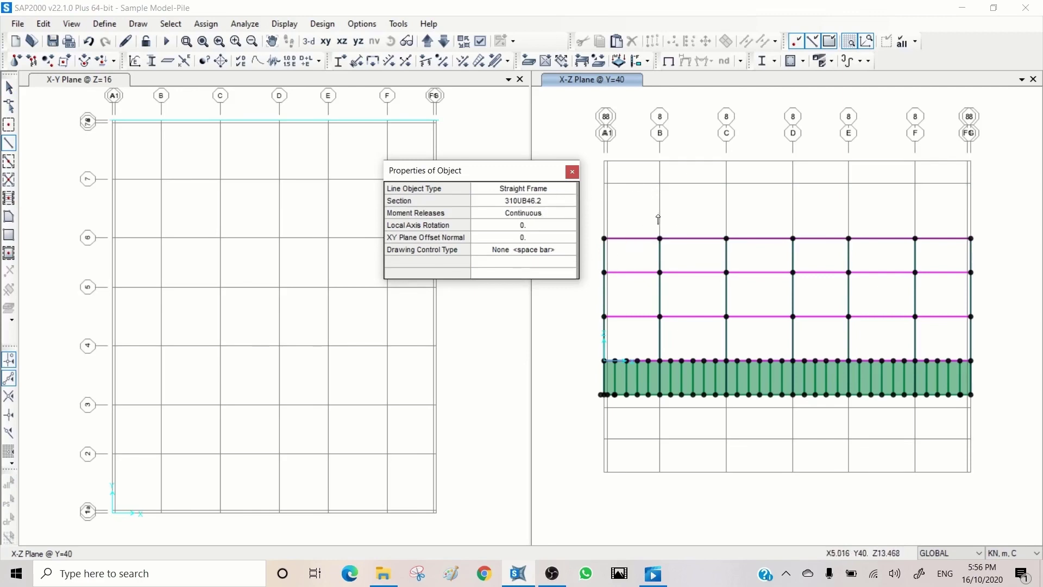
left_click(598, 237)
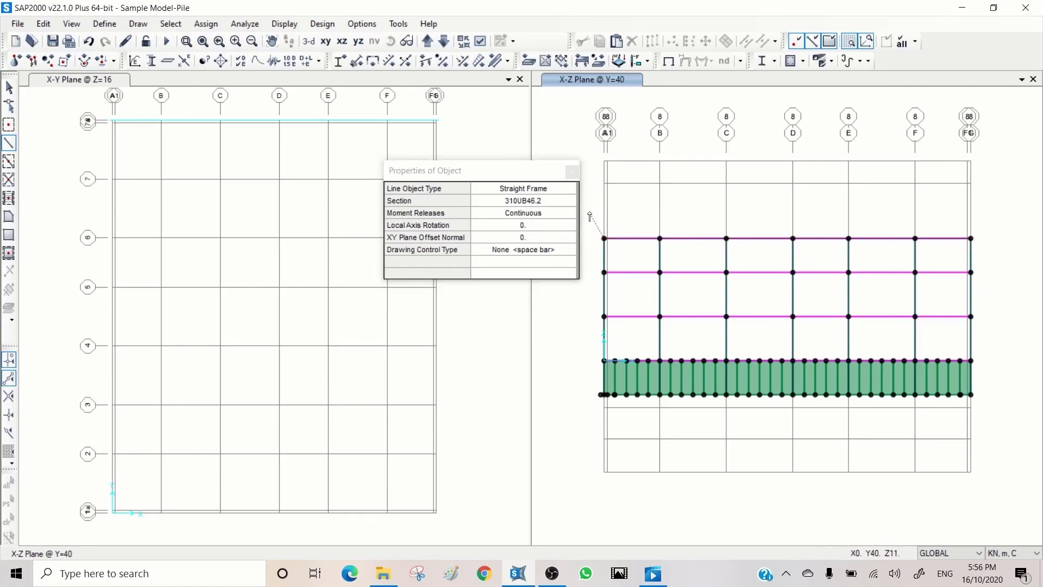
left_click(598, 184)
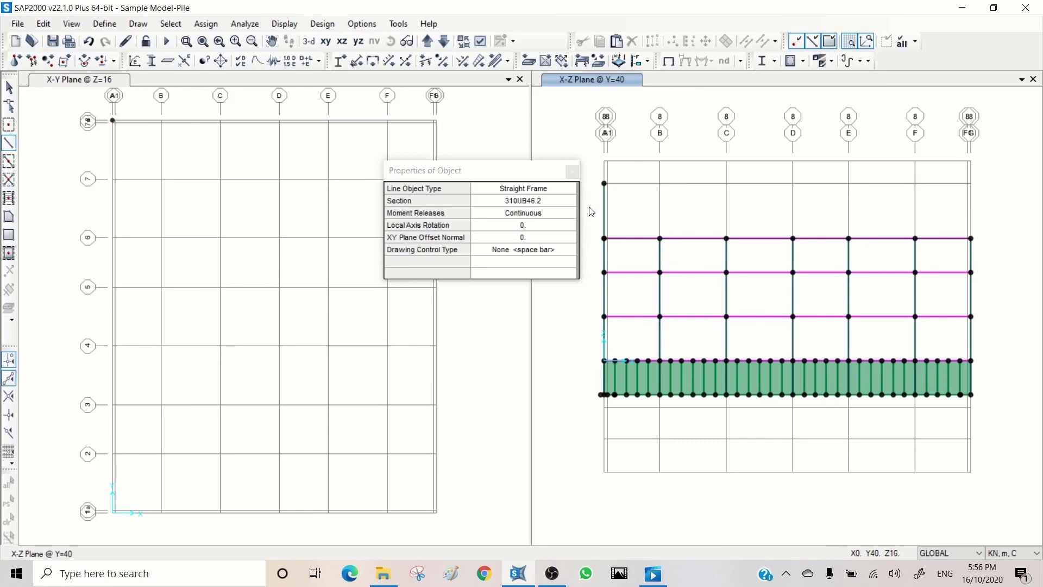
left_click(973, 239)
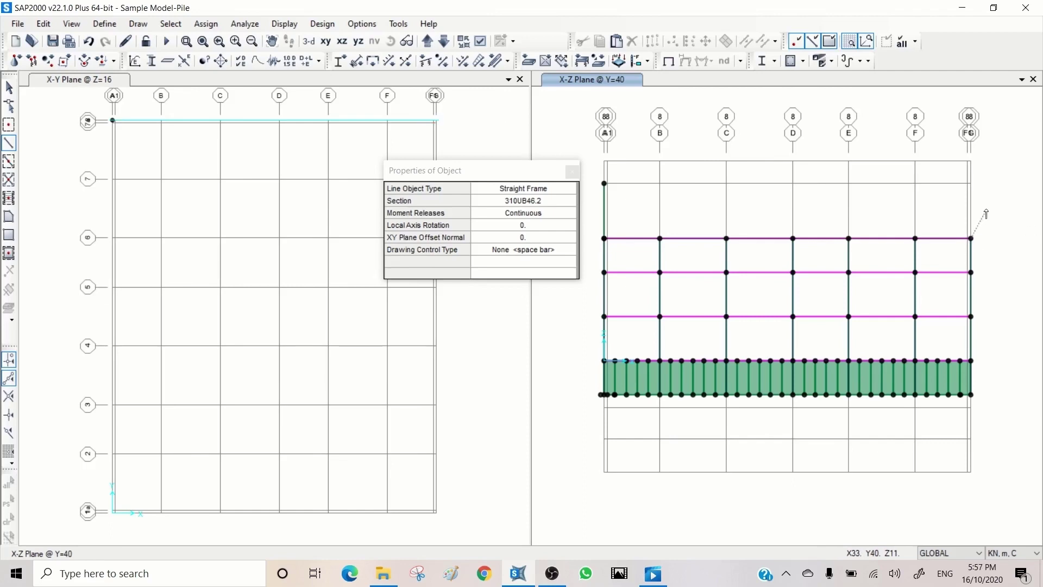
double_click(971, 184)
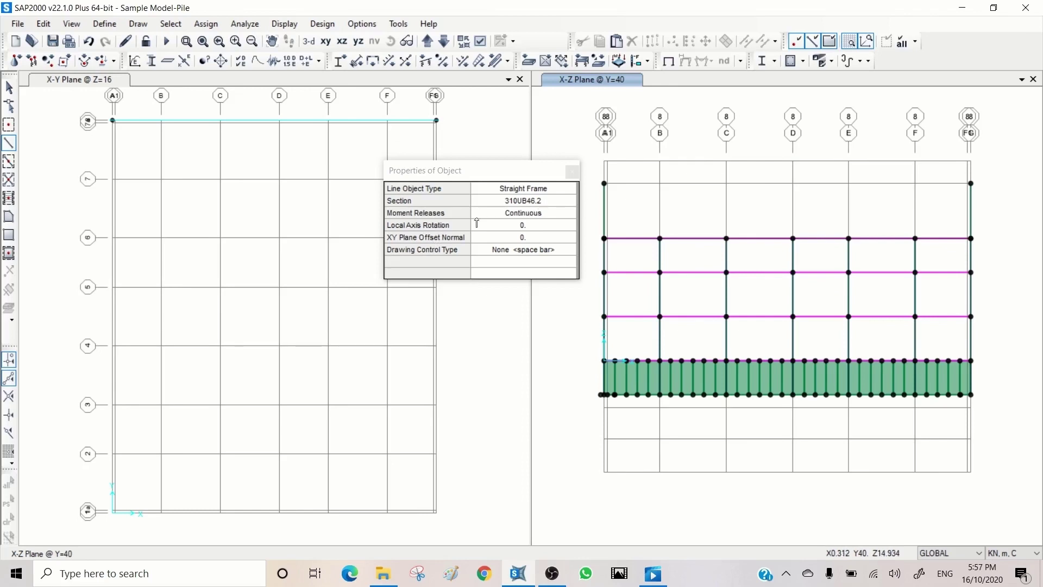
Draw two sloping 310UB46.2 rafters from the outer column tops at Z=16 to the ridge at Z=18 on grid D
left_click(604, 184)
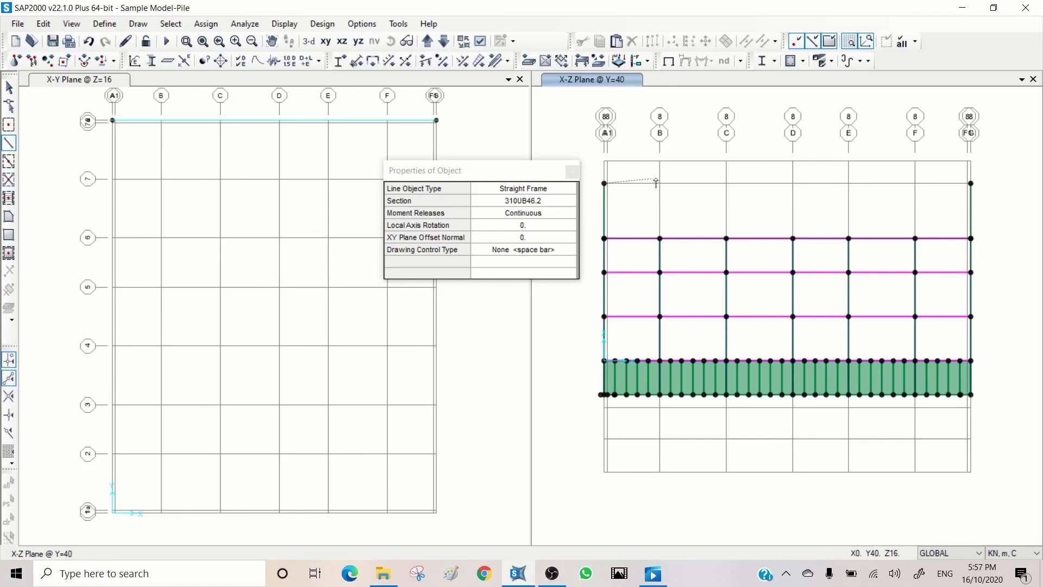
left_click(792, 162)
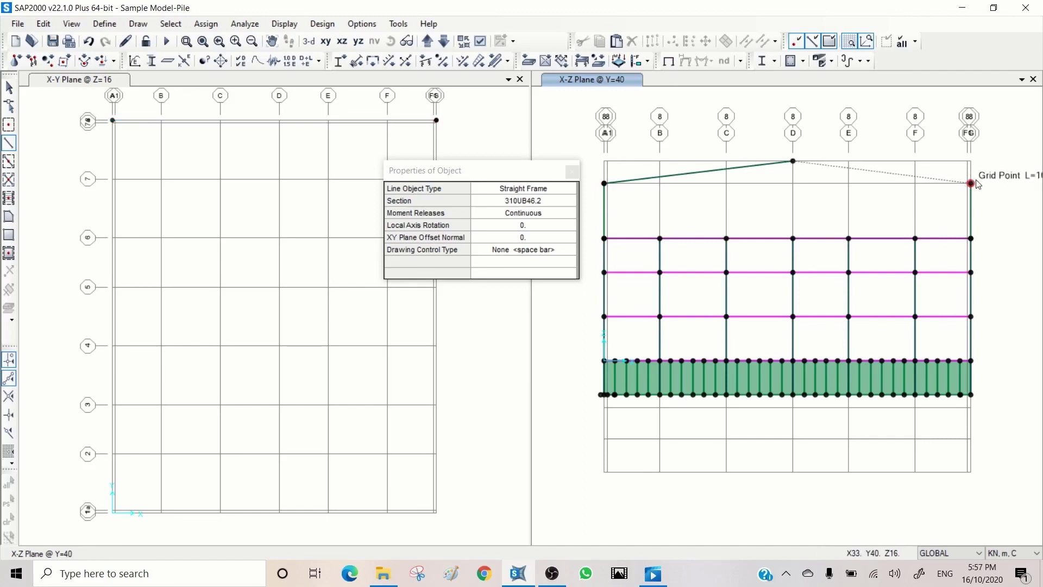
double_click(971, 183)
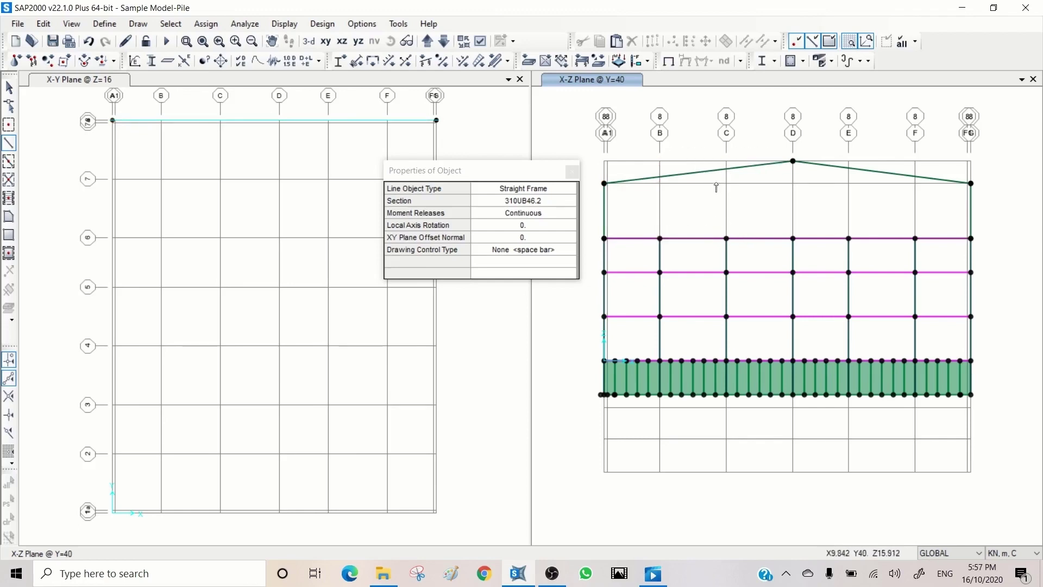
Draw 200UC52.2 columns up from the Z=11 level, on grid B to Z=18 and on grid C to Z=16
left_click(550, 201)
left_click(551, 203)
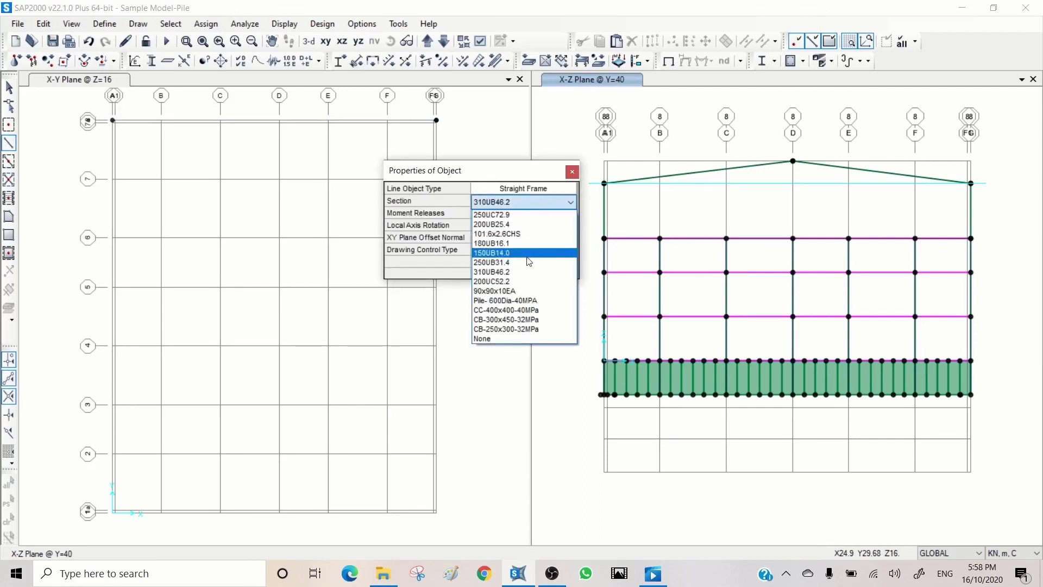
left_click(506, 281)
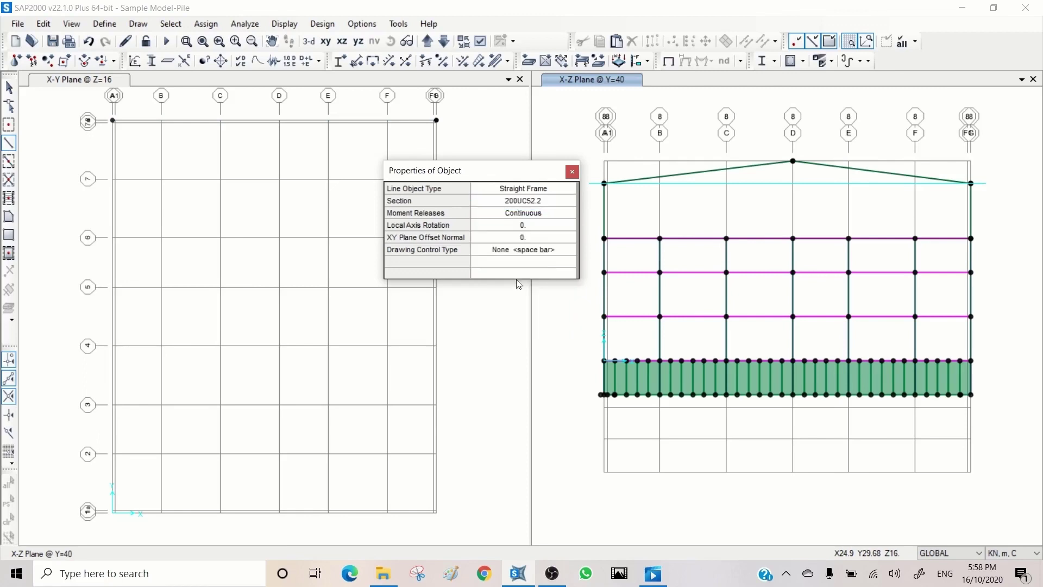
left_click(660, 238)
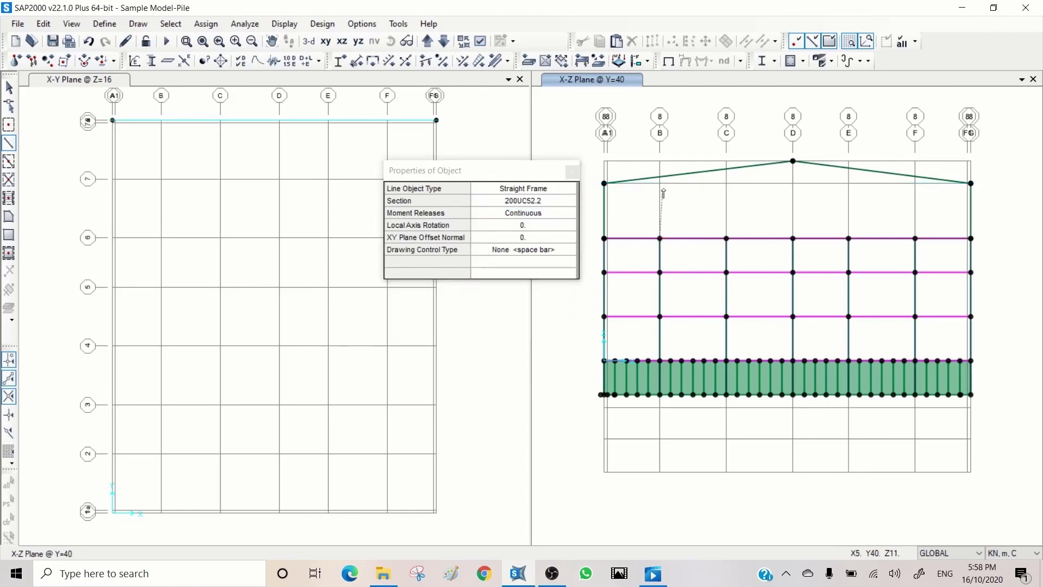
left_click(659, 162)
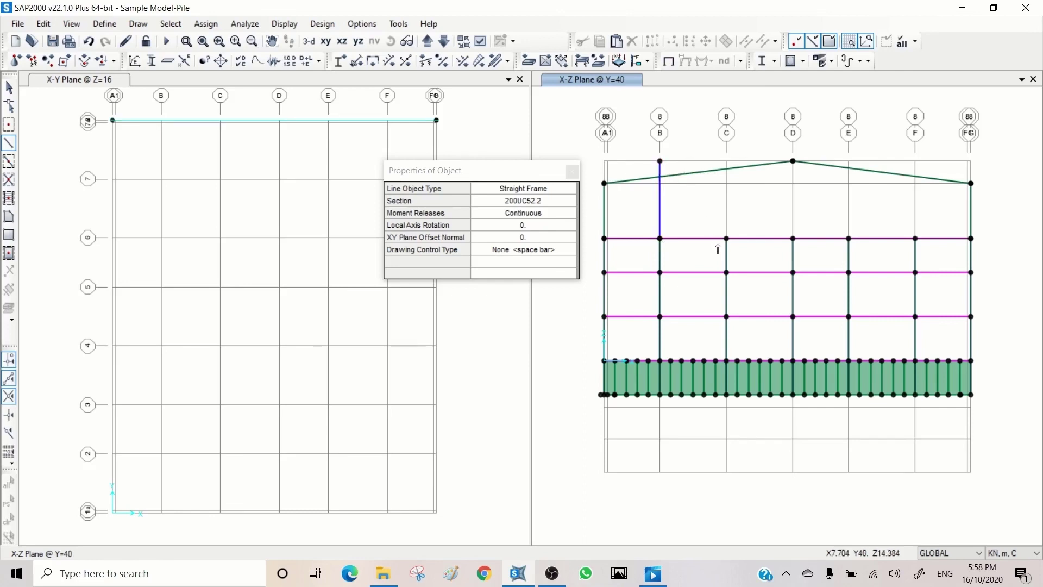
left_click(730, 185)
right_click(745, 197)
Draw 200UC52.2 columns up from the Z=11 level, on grids D and E to Z=18 and on grid F to Z=16
left_click(792, 239)
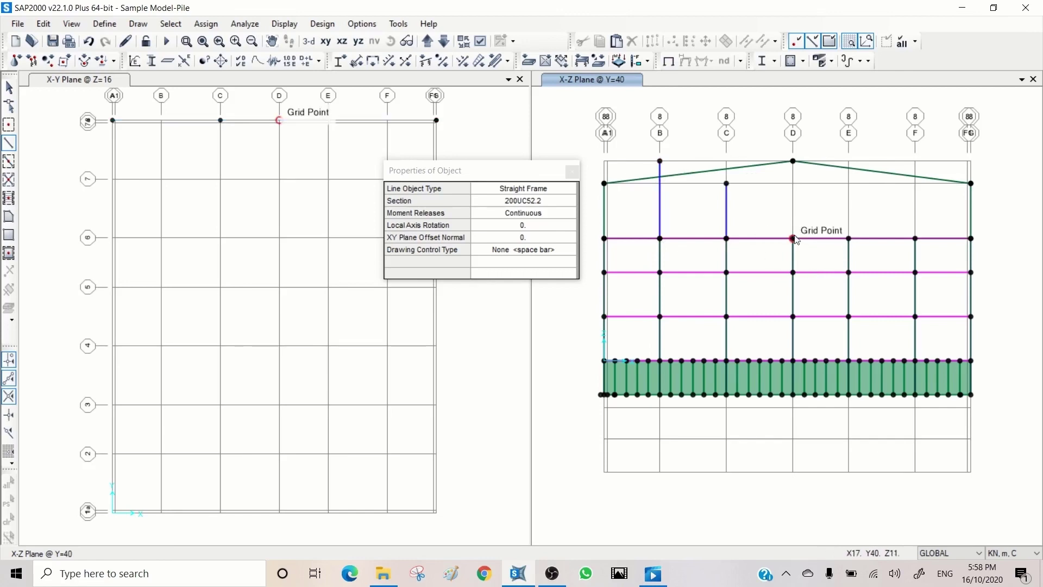
left_click(793, 162)
right_click(818, 210)
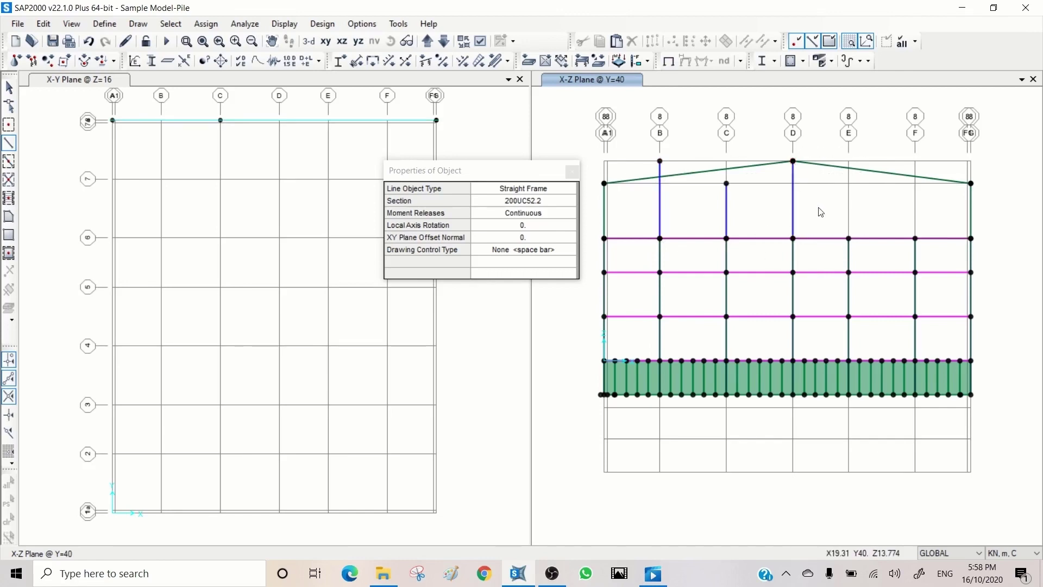
left_click(848, 239)
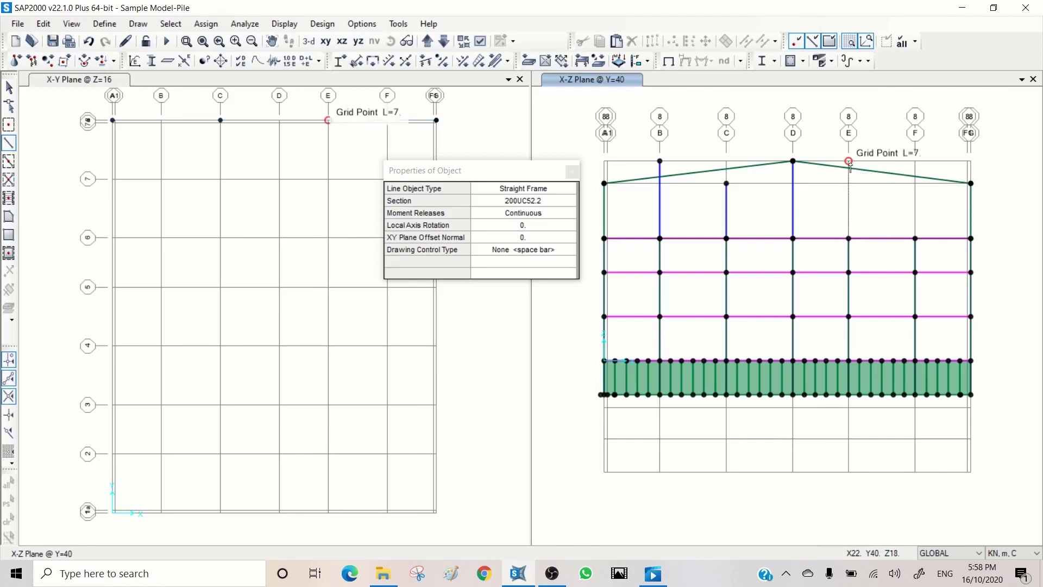
left_click(849, 161)
right_click(875, 221)
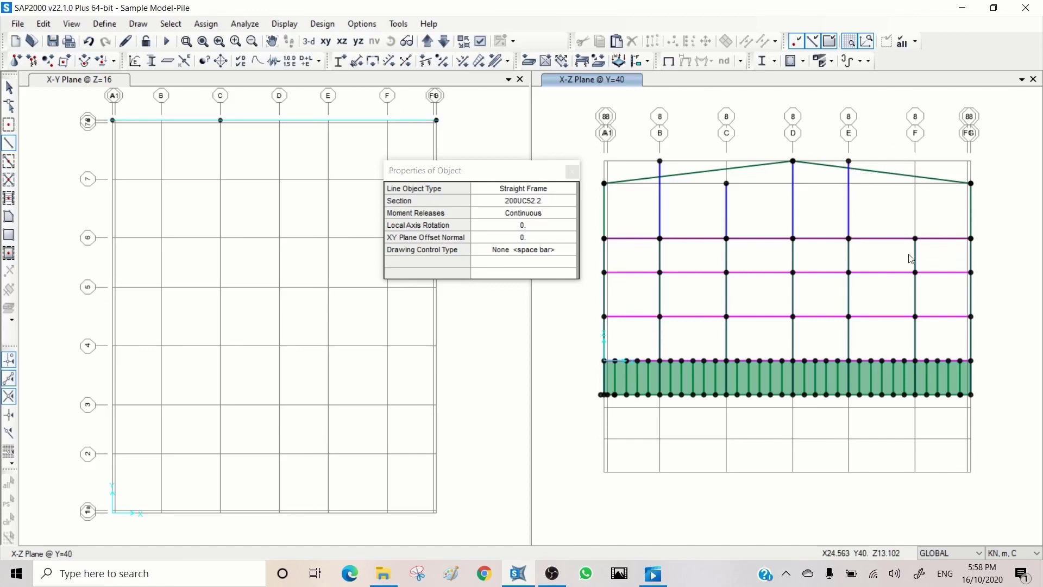
left_click(915, 238)
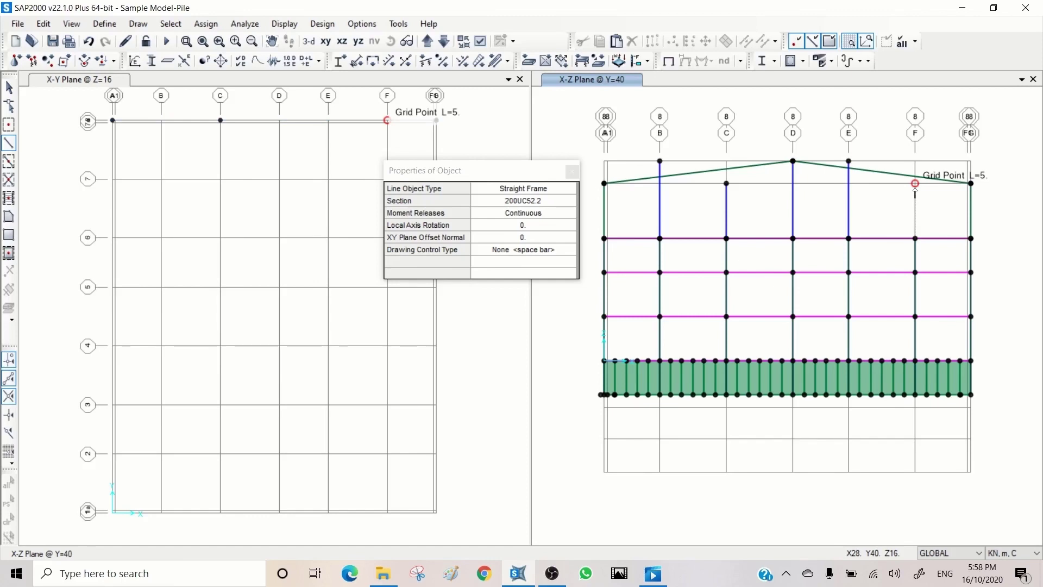
left_click(915, 183)
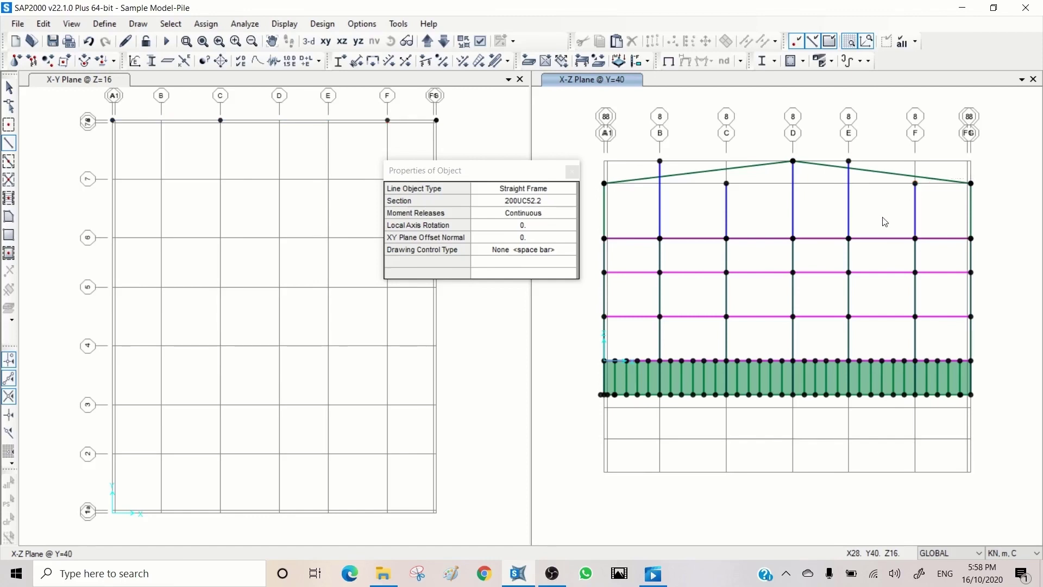
Trim the upper 200UC52.2 column on grid E at the sloping rafter between grid D and the X=33 edge
right_click(882, 222)
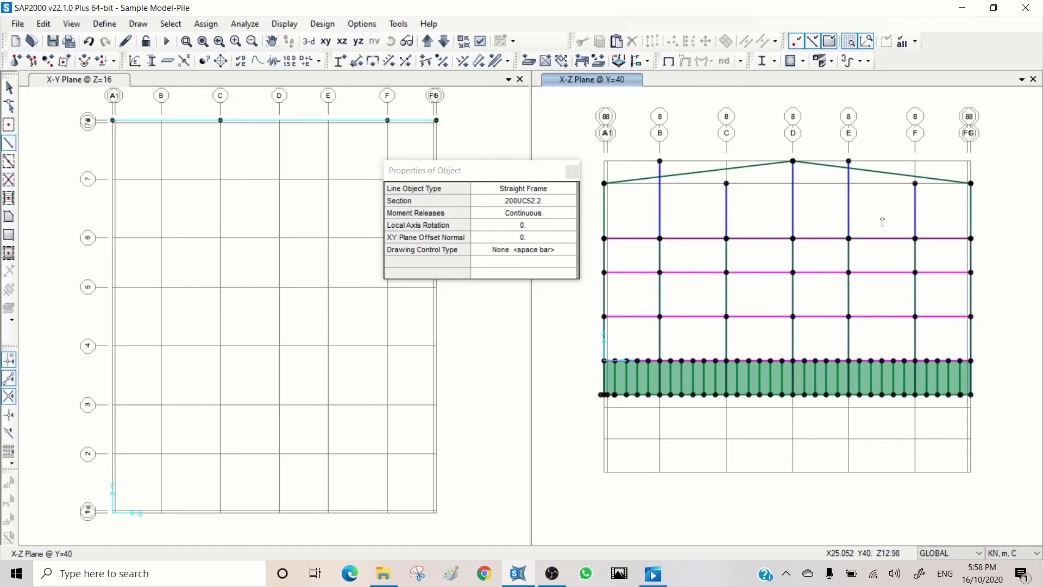
key("Escape")
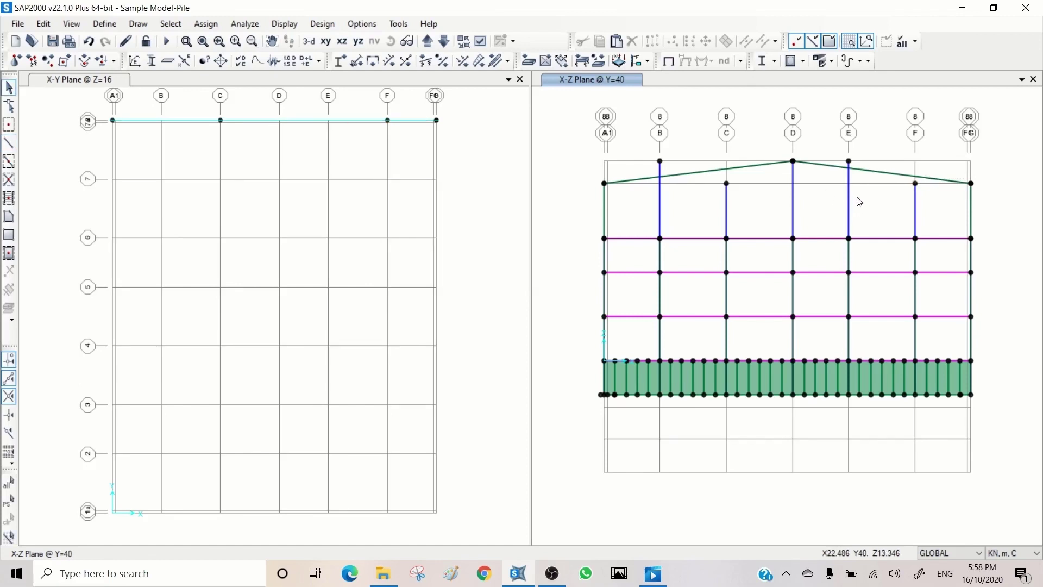
left_click(849, 161)
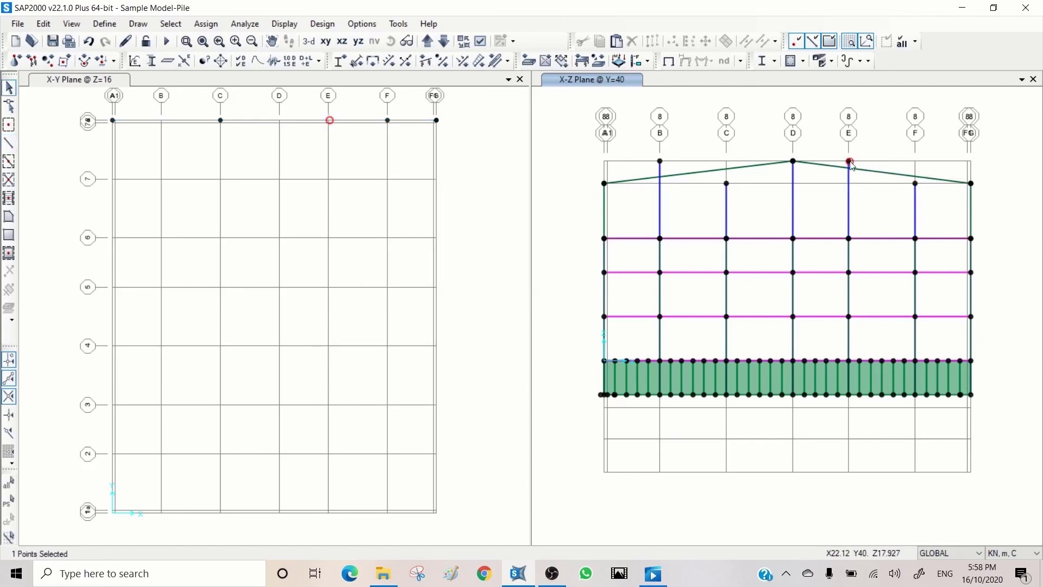
left_click(850, 202)
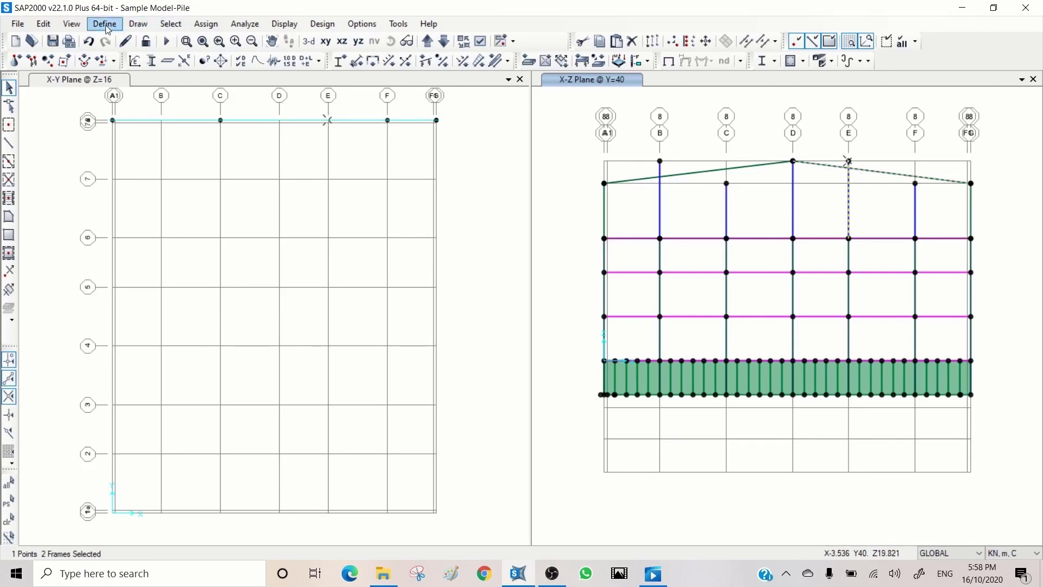
left_click(43, 25)
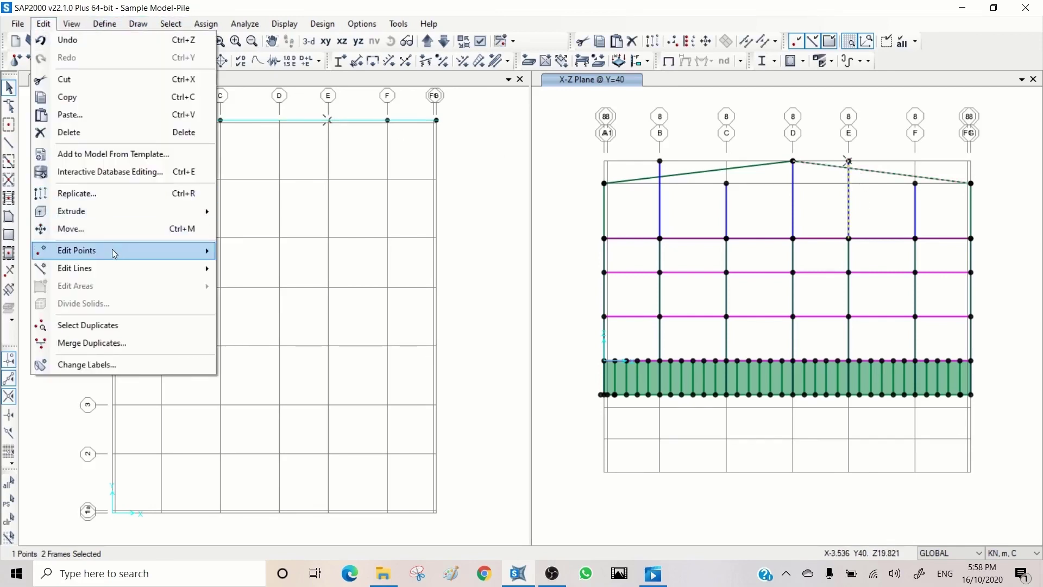
mouse_move(115, 271)
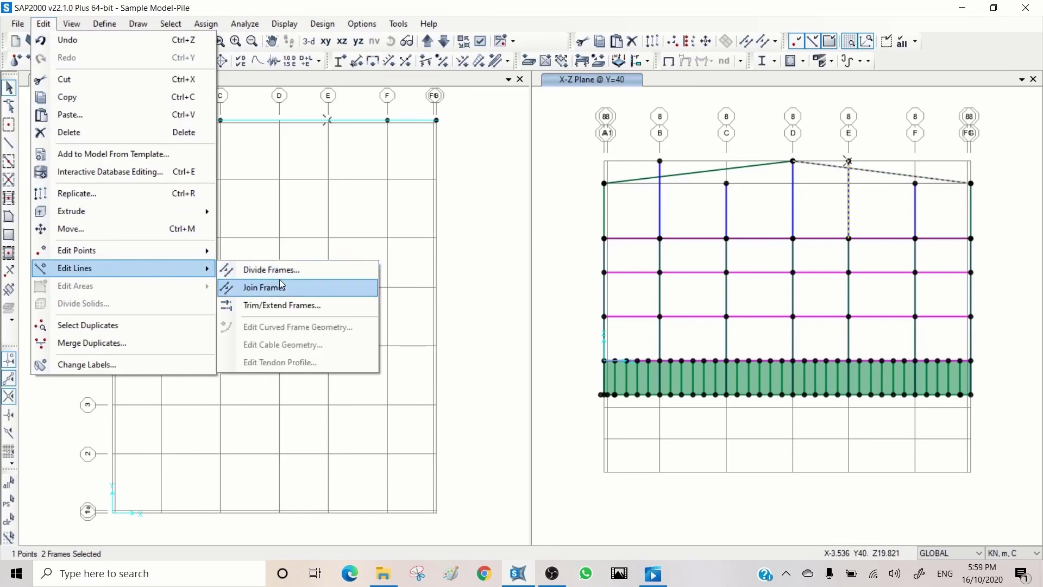
left_click(280, 304)
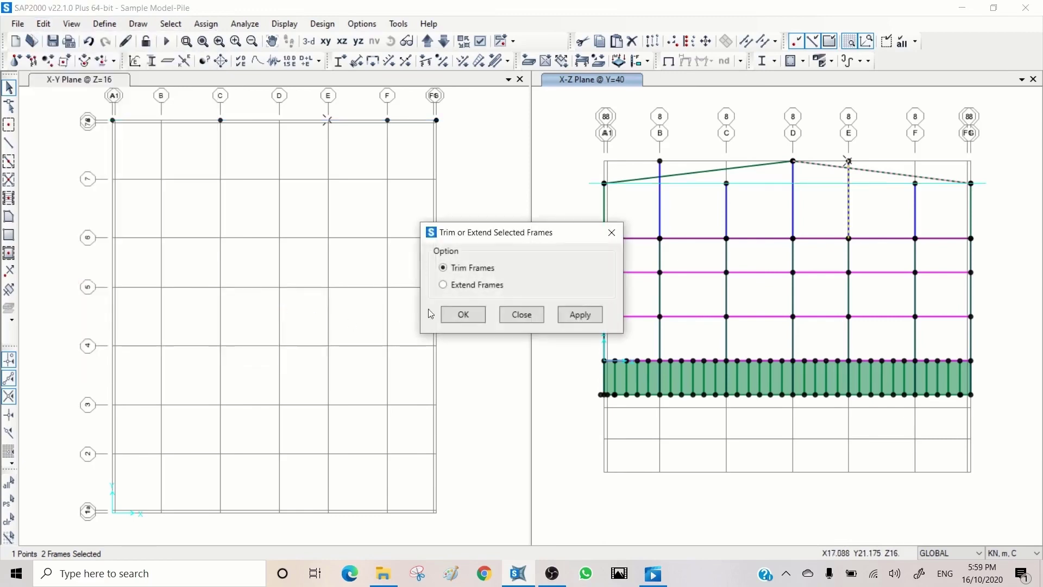
left_click(579, 316)
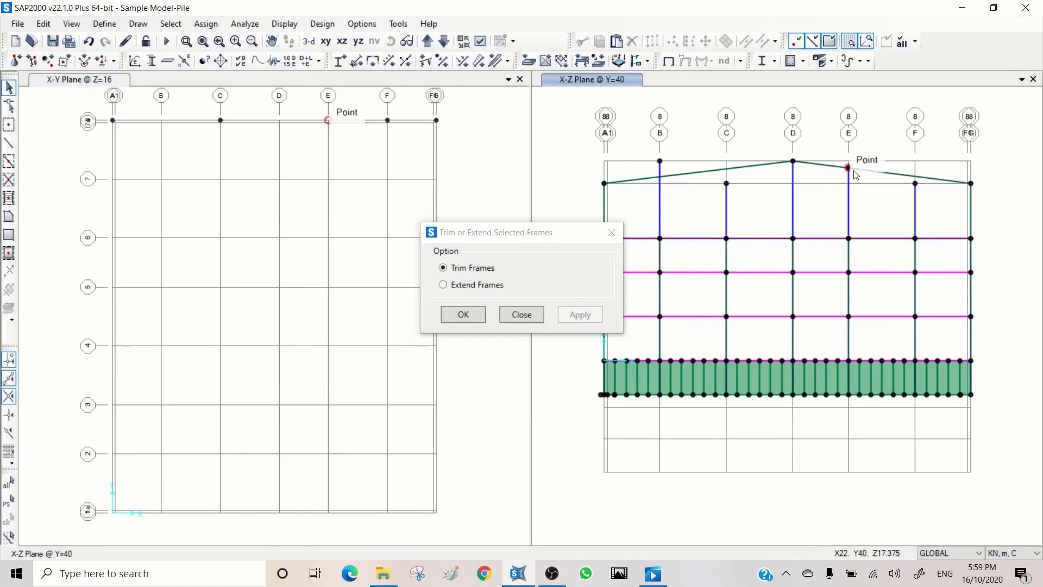
Trim the upper column on grid B where it crosses the rafter between the X=0 edge and grid D
left_click(671, 179)
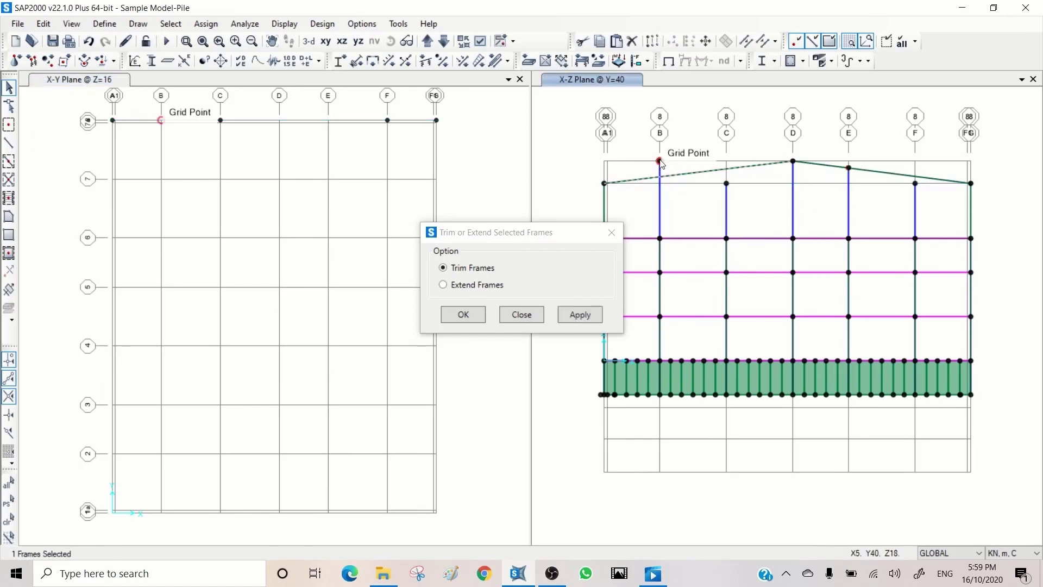
left_click(659, 161)
left_click(660, 188)
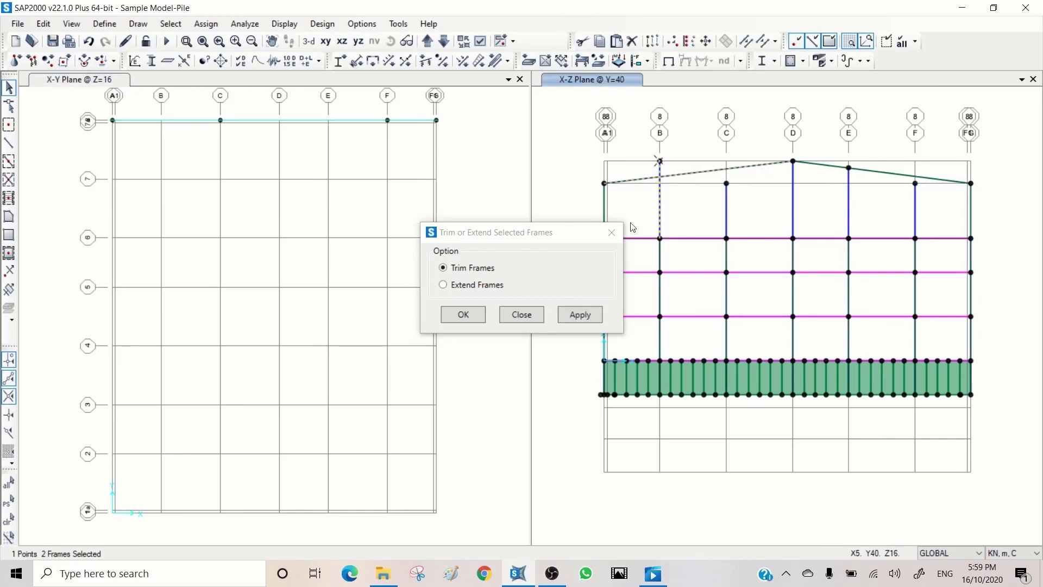
left_click(575, 315)
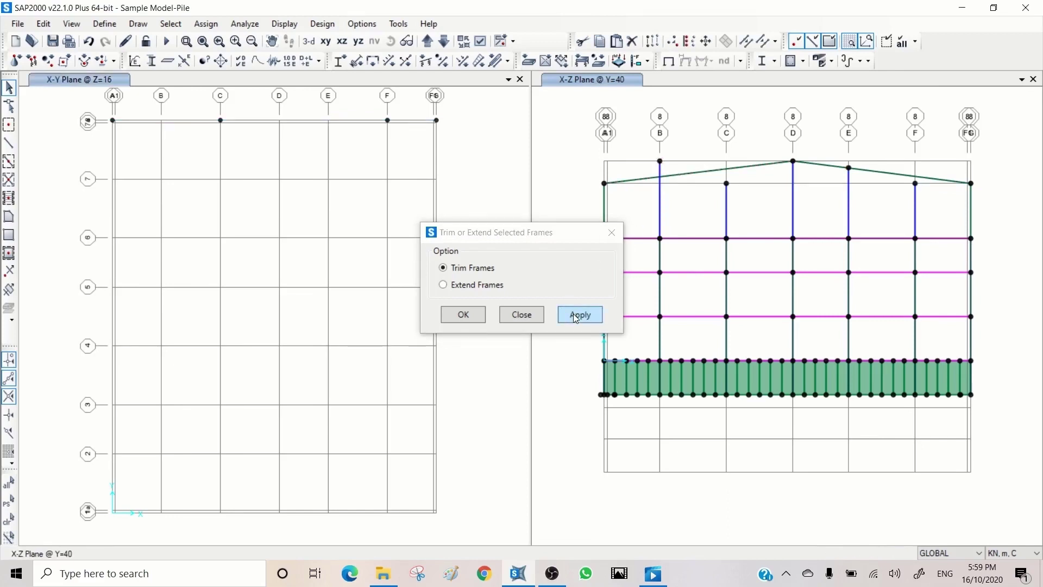
Extend the upper column on grid C to meet the rafter between the X=0 edge and grid D
left_click(688, 178)
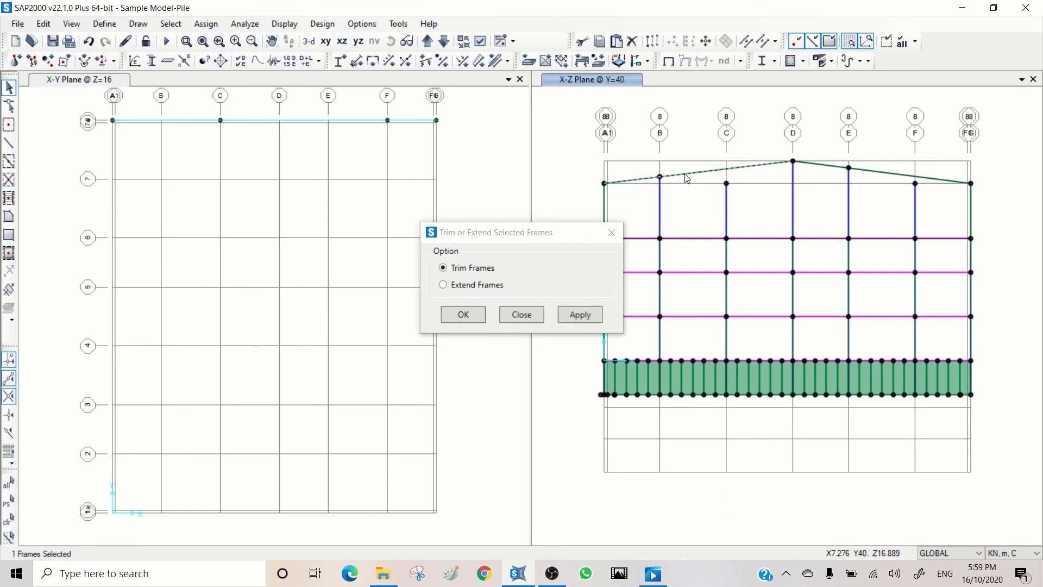
left_click(688, 178)
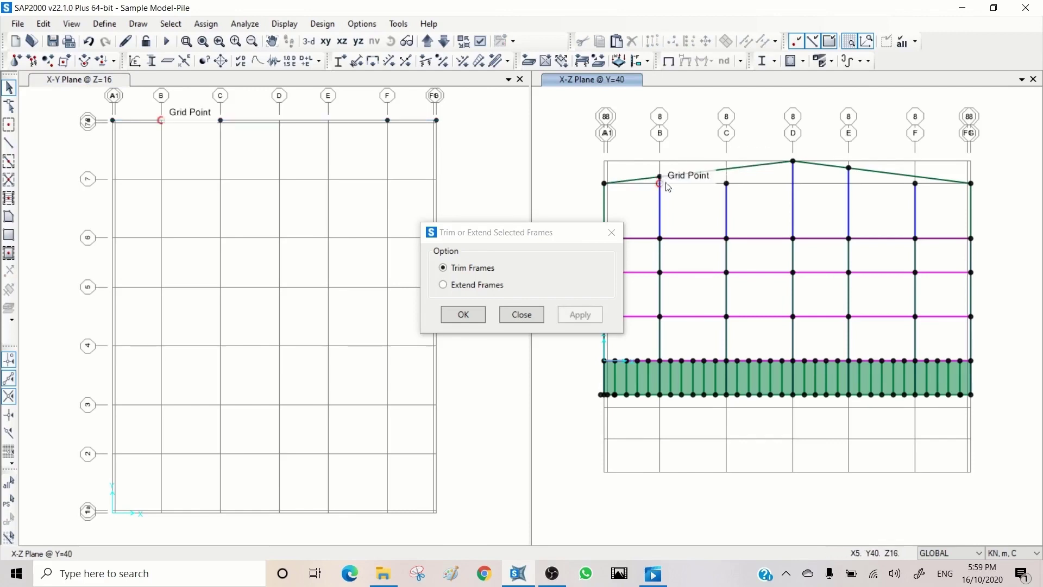
left_click(727, 194)
left_click(726, 184)
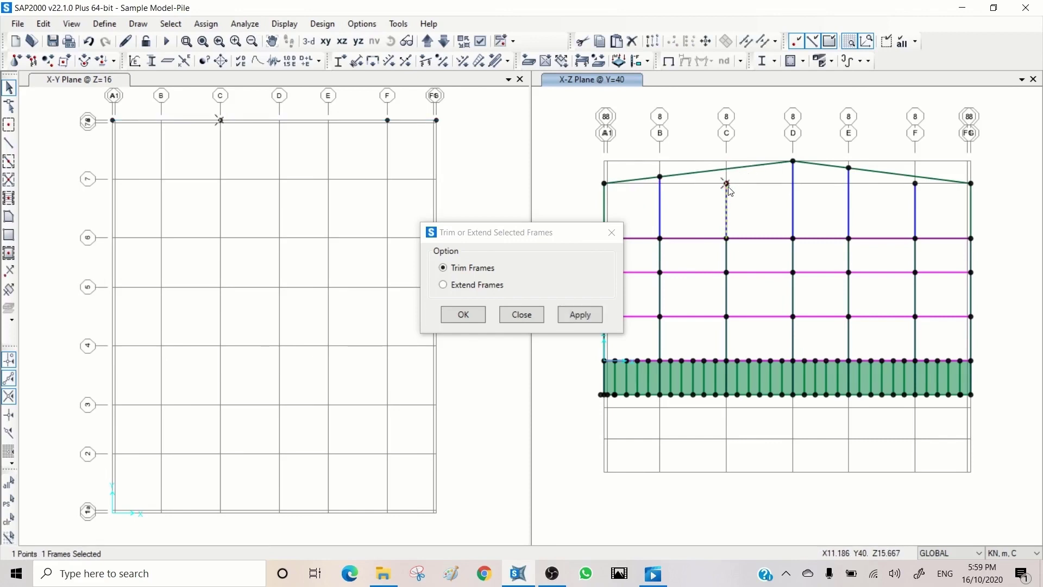
left_click(747, 172)
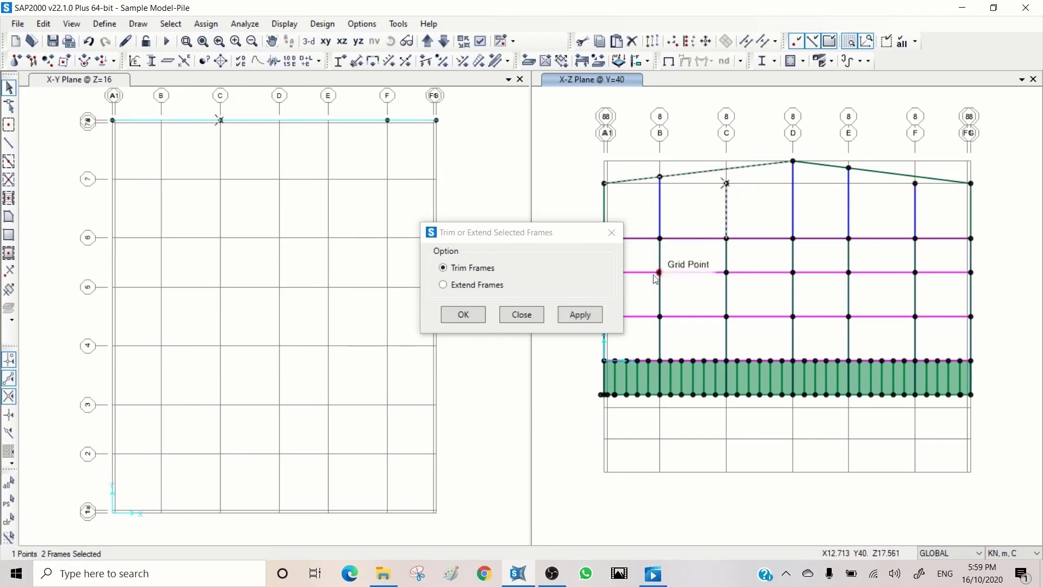
left_click(493, 288)
left_click(581, 314)
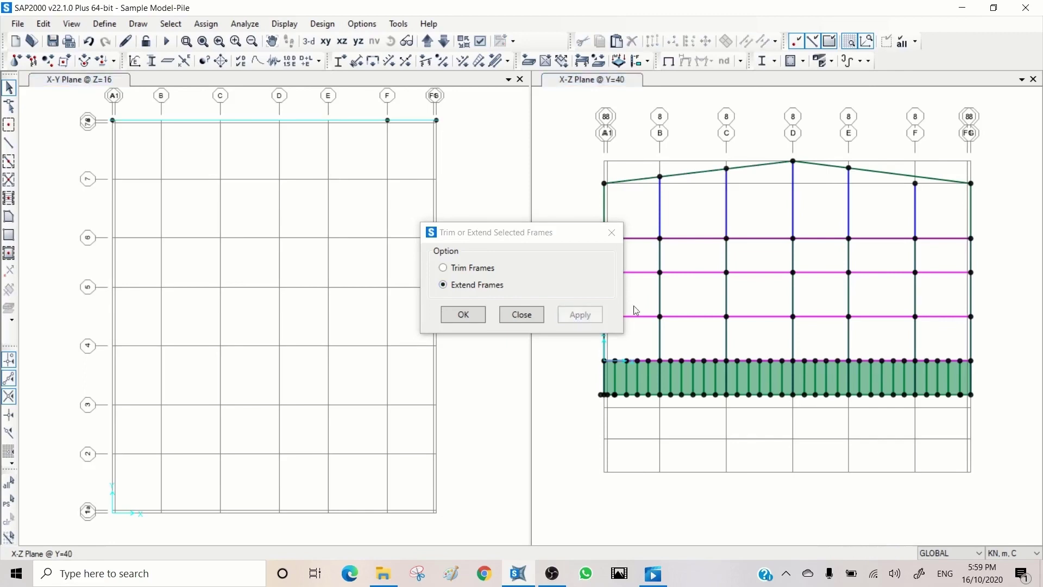
Extend the upper column on grid F to meet the rafter between grid D and the X=33 edge
left_click(916, 210)
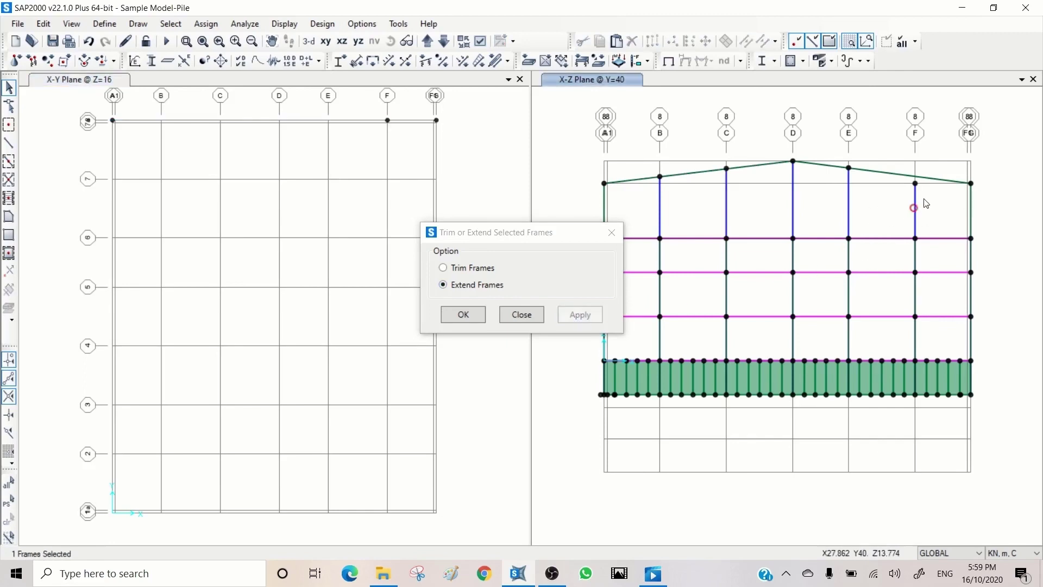
left_click(917, 184)
left_click(932, 179)
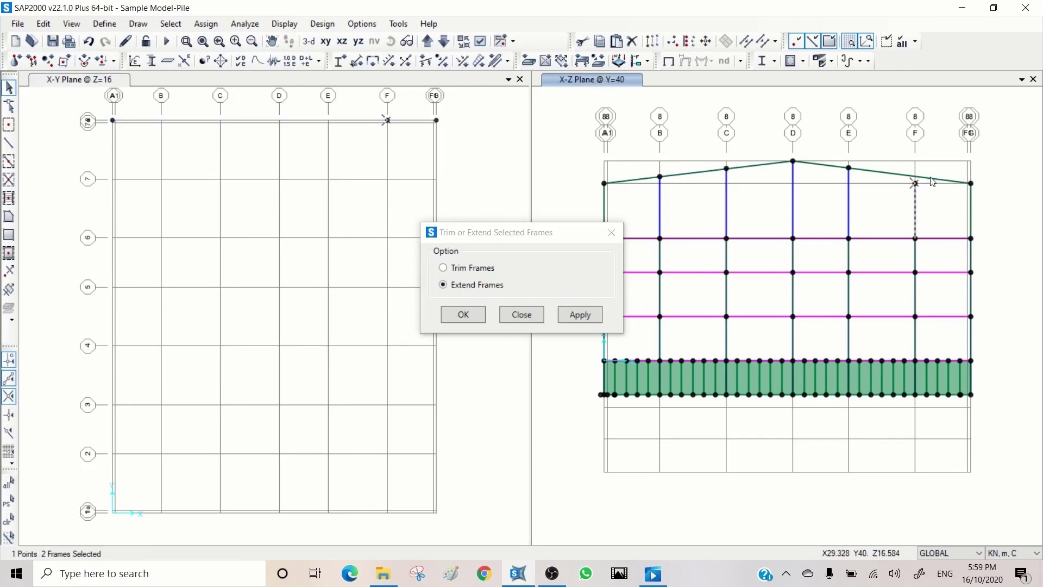
left_click(594, 315)
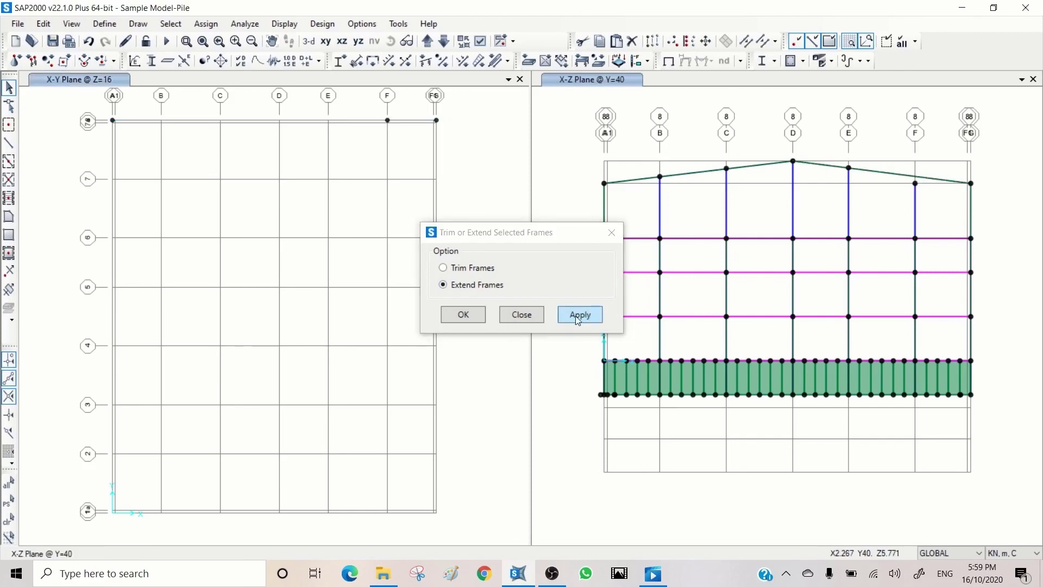
left_click(521, 315)
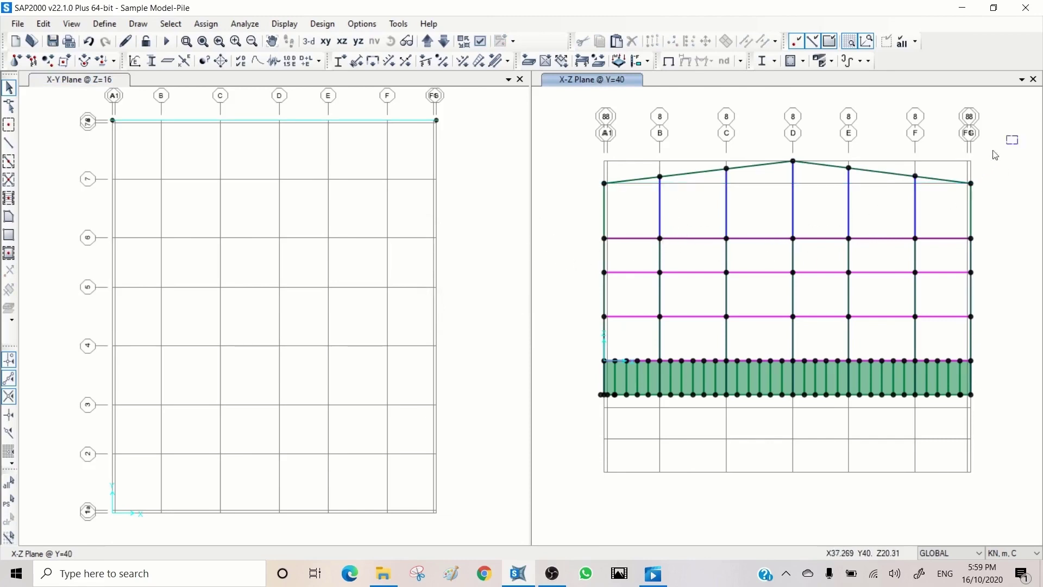
Replicate the complete Y=40 roof frame above Z=11 once to grid 7, with dy -6, picking the distance in a Y-Z elevation
left_click_drag(1016, 136, 585, 212)
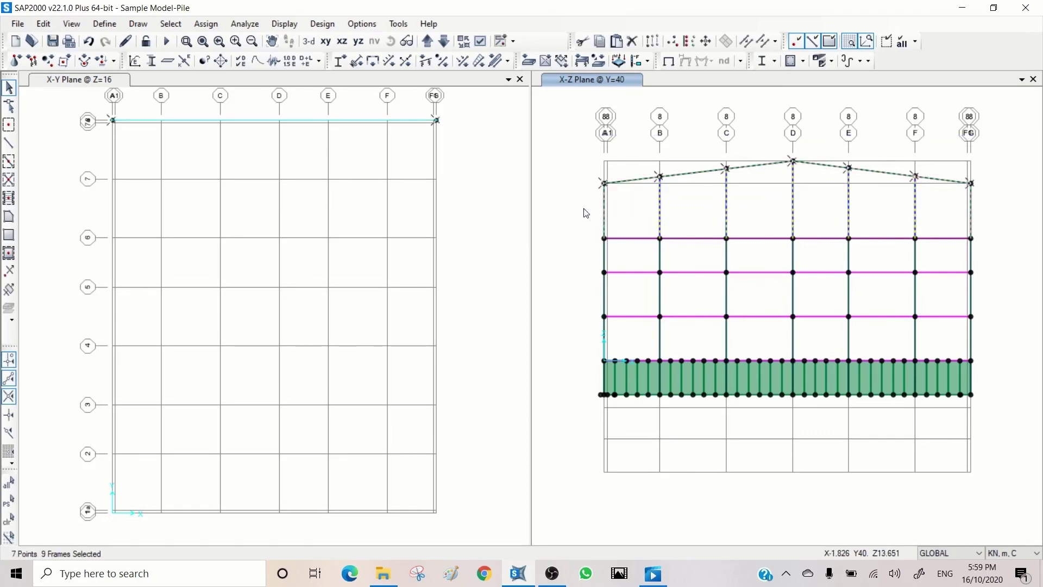
left_click(471, 149)
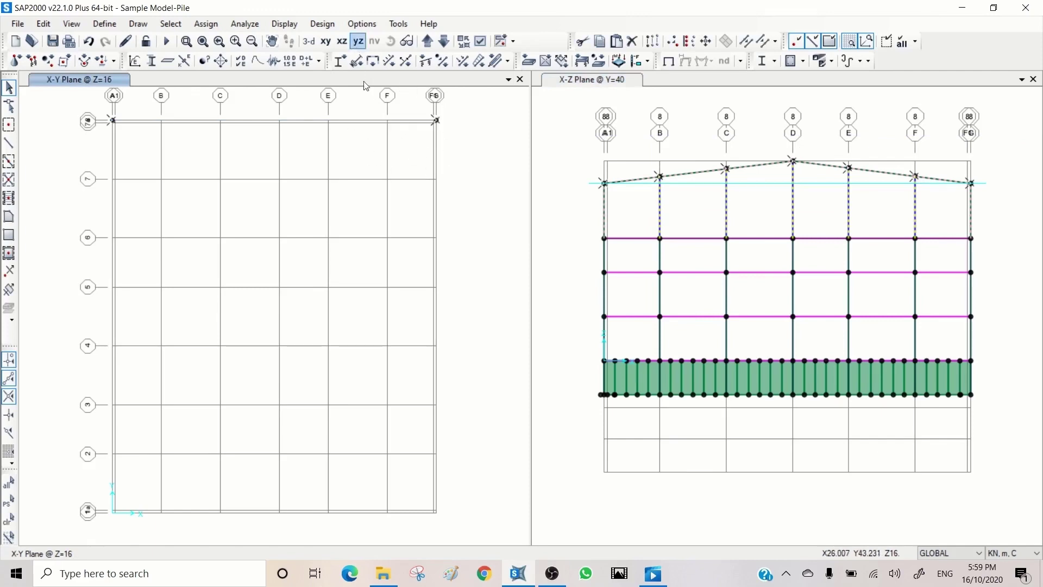
left_click(358, 42)
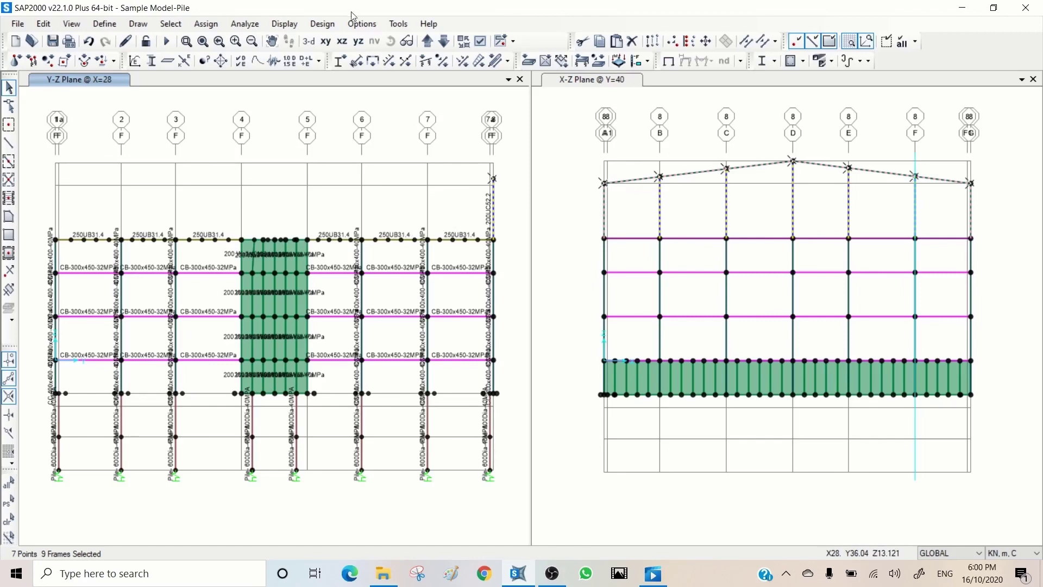
left_click(651, 41)
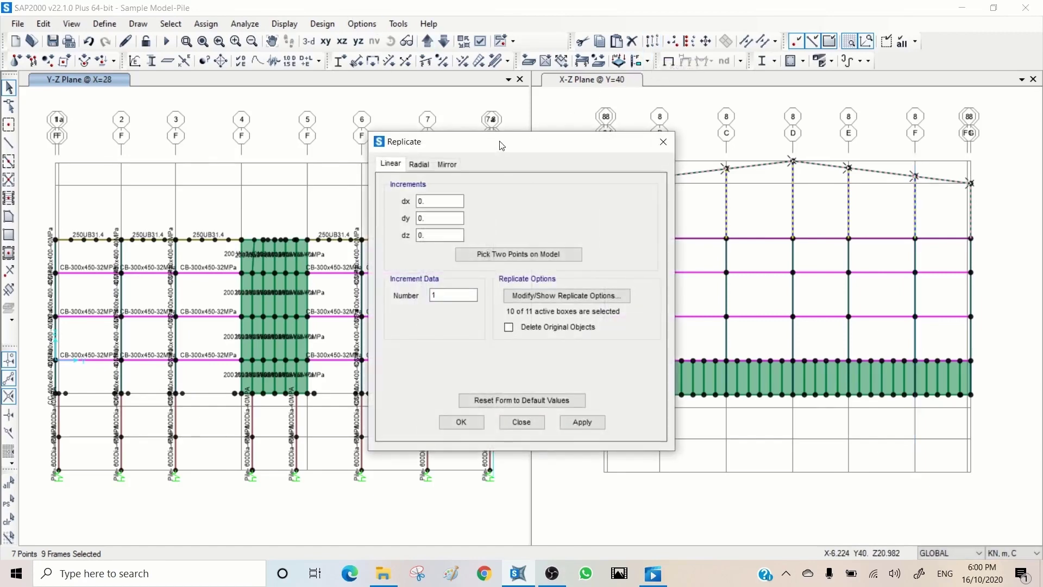
left_click_drag(501, 145, 704, 53)
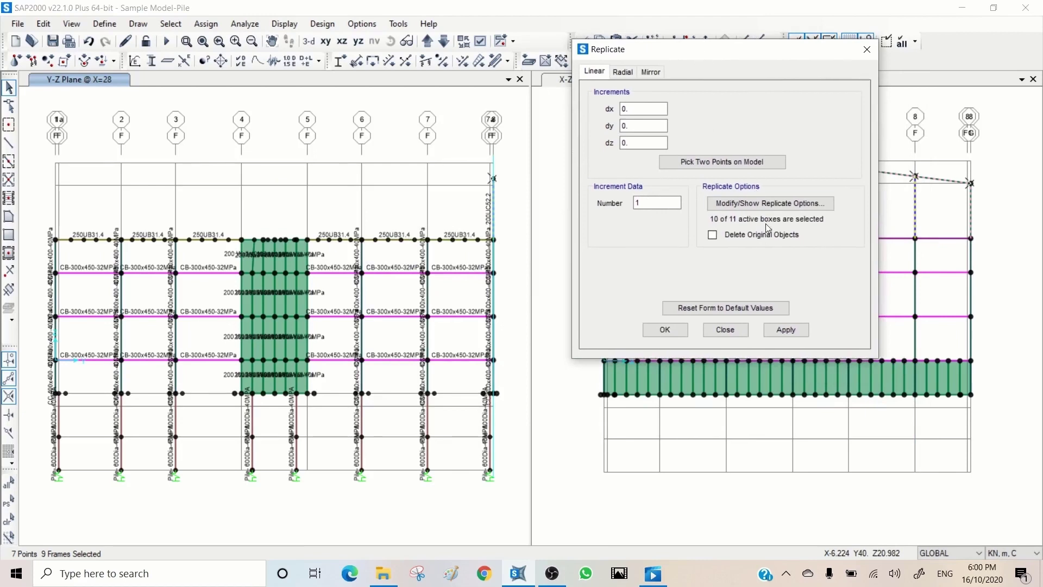
left_click(719, 160)
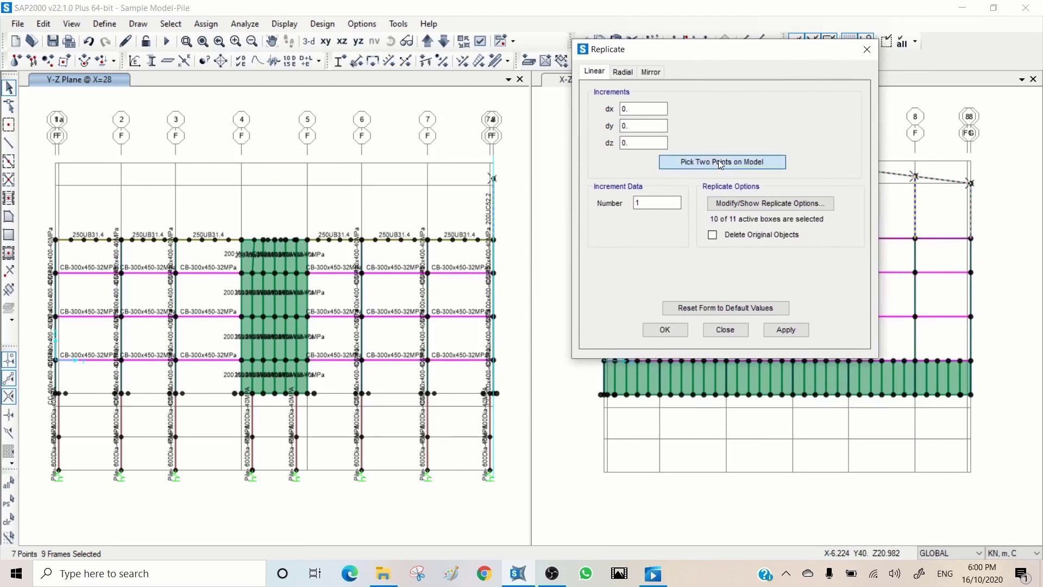
left_click(499, 242)
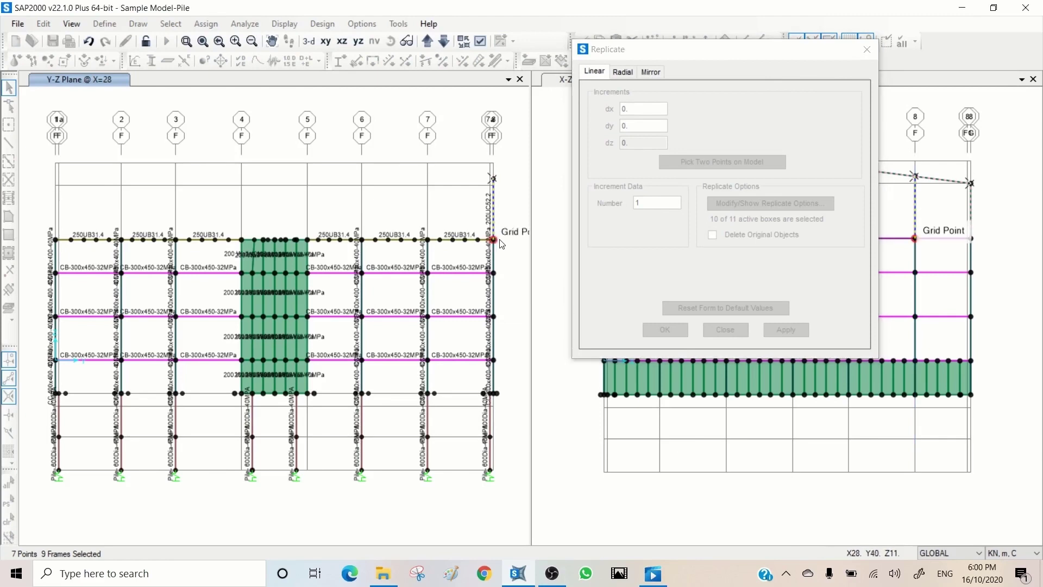
left_click(429, 243)
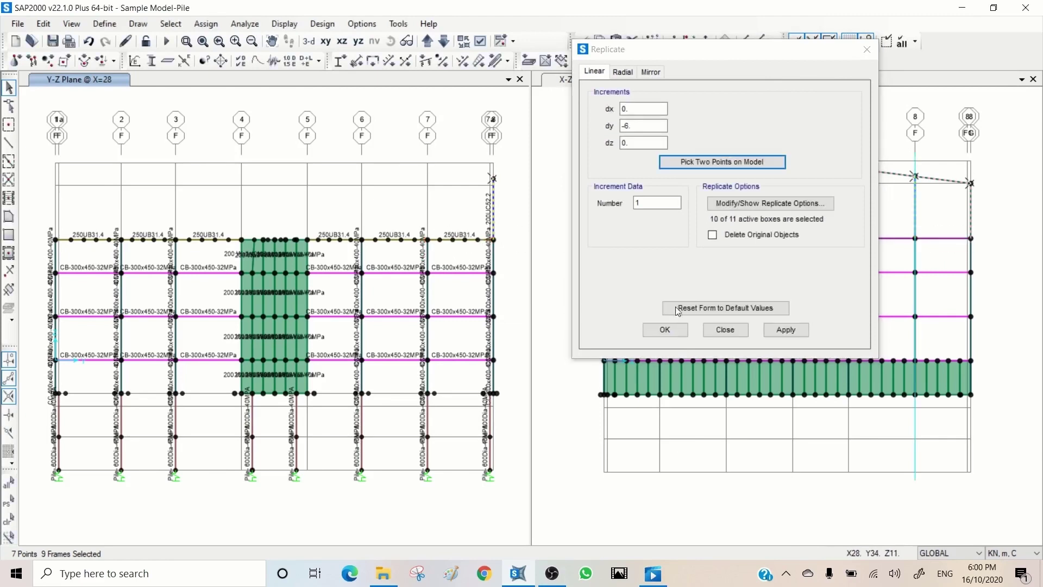
left_click(781, 330)
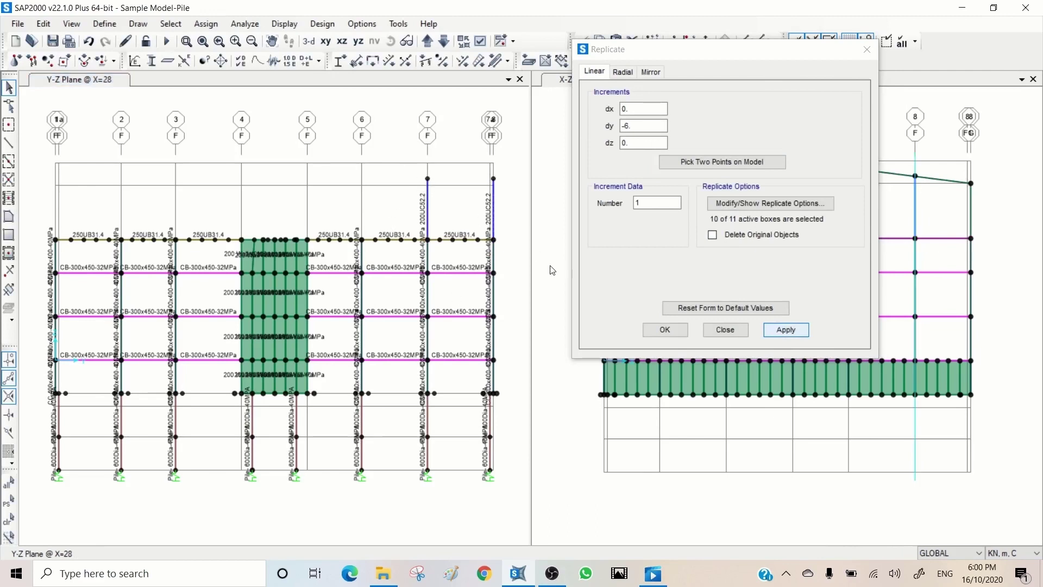
Reselect the Y=40 roof frame and replicate it to grid 6, using points picked along the Z=11 level
left_click(5, 503)
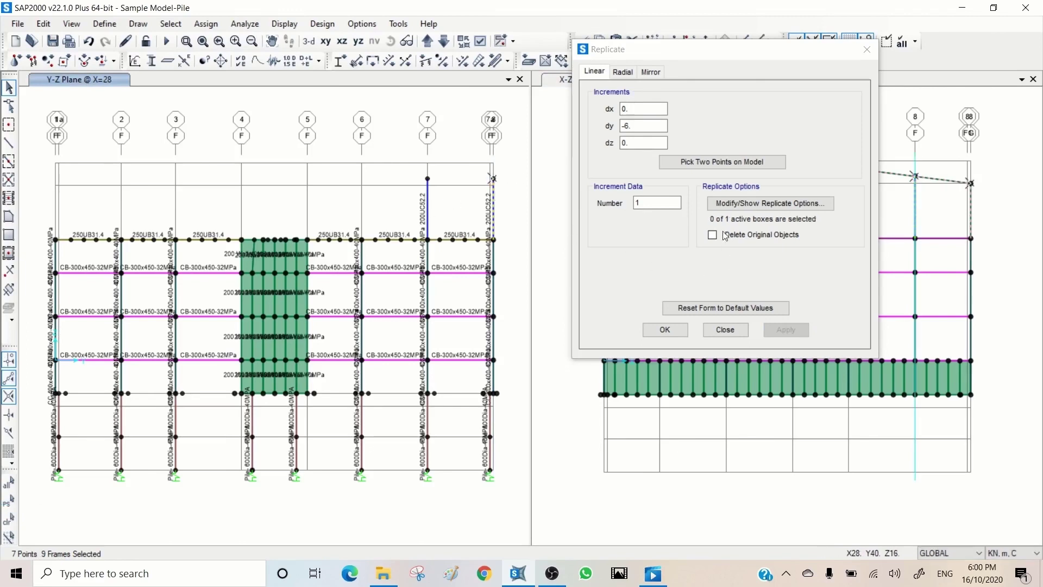
left_click(709, 159)
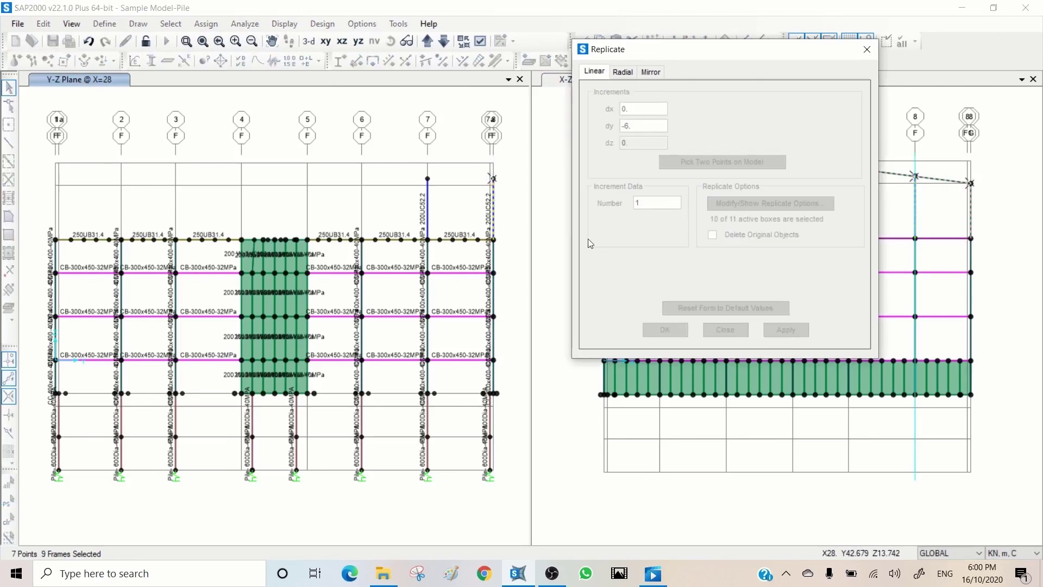
left_click(493, 240)
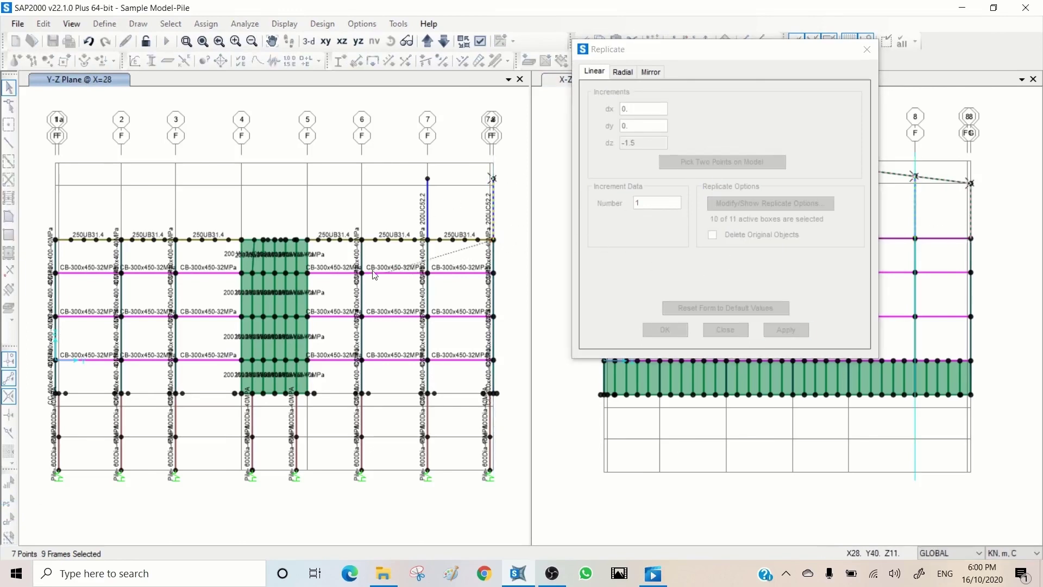
left_click(363, 241)
left_click(786, 329)
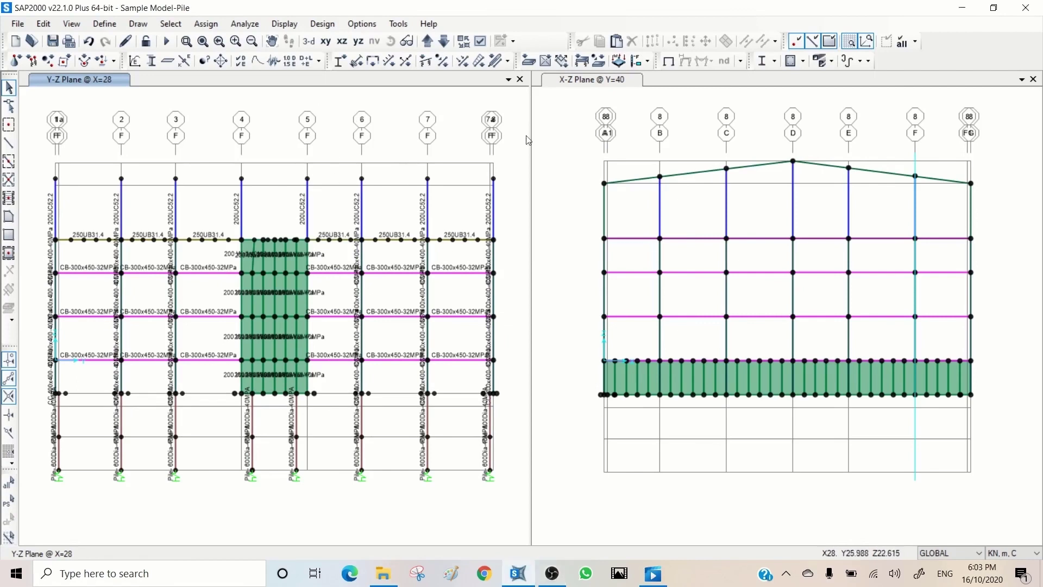
Show the whole model in the default 3D view in place of the Y=40 elevation
left_click(582, 118)
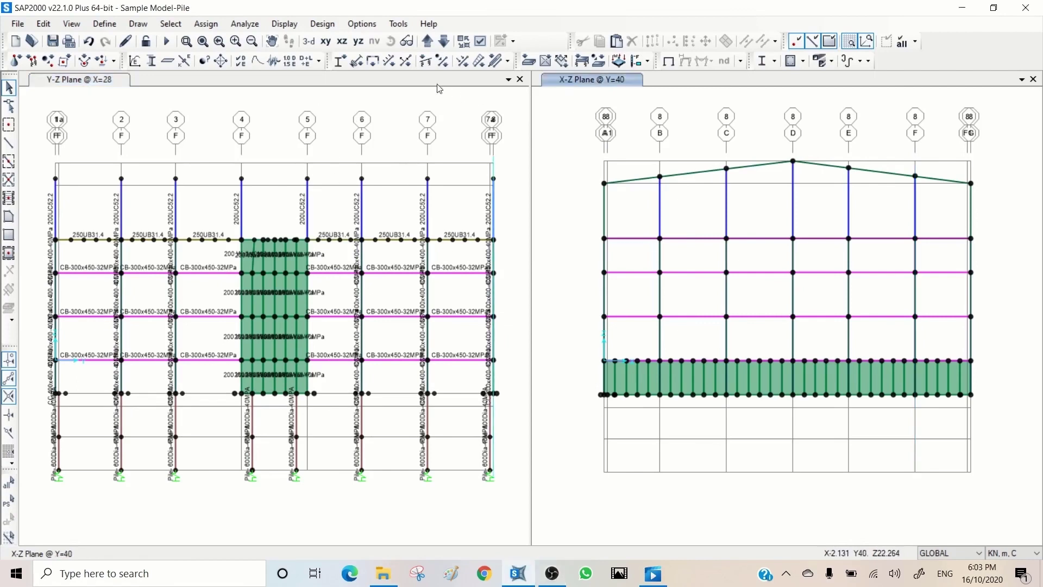
left_click(310, 44)
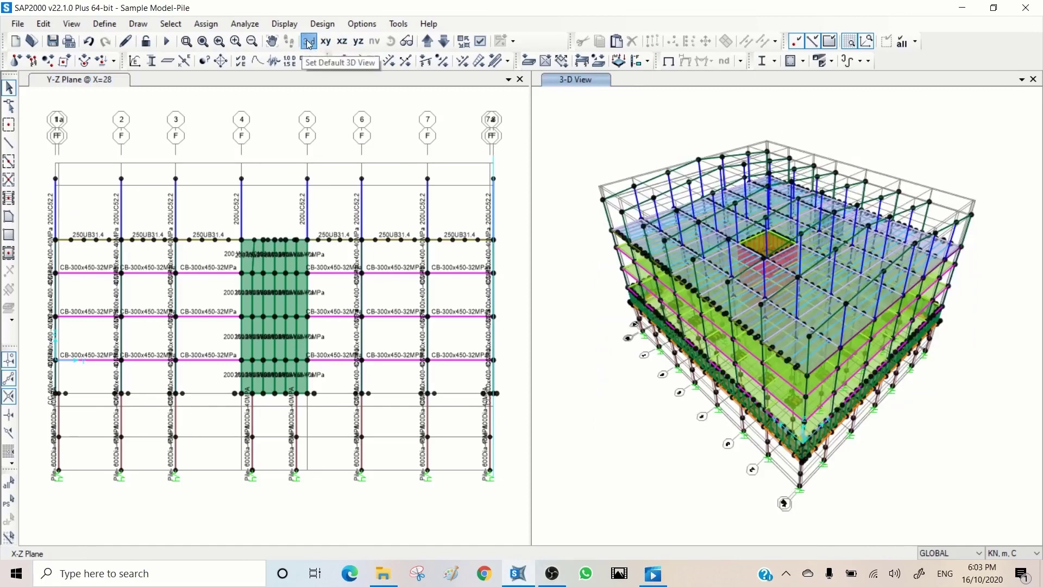
Hide the grid lines in the 3D view and limit its display to a minimum Z of 12 m
left_click(851, 41)
left_click(850, 41)
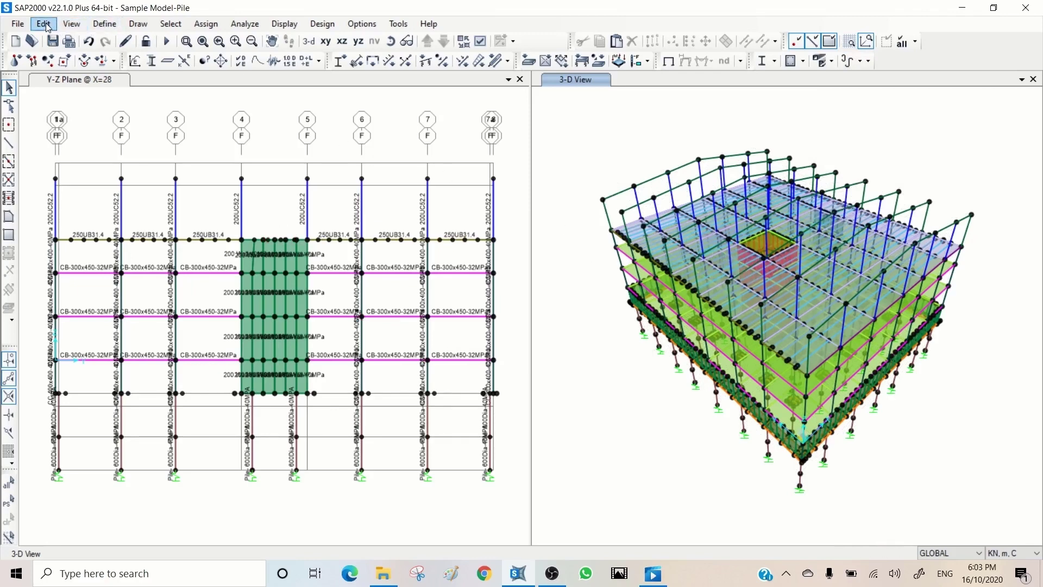
left_click(72, 24)
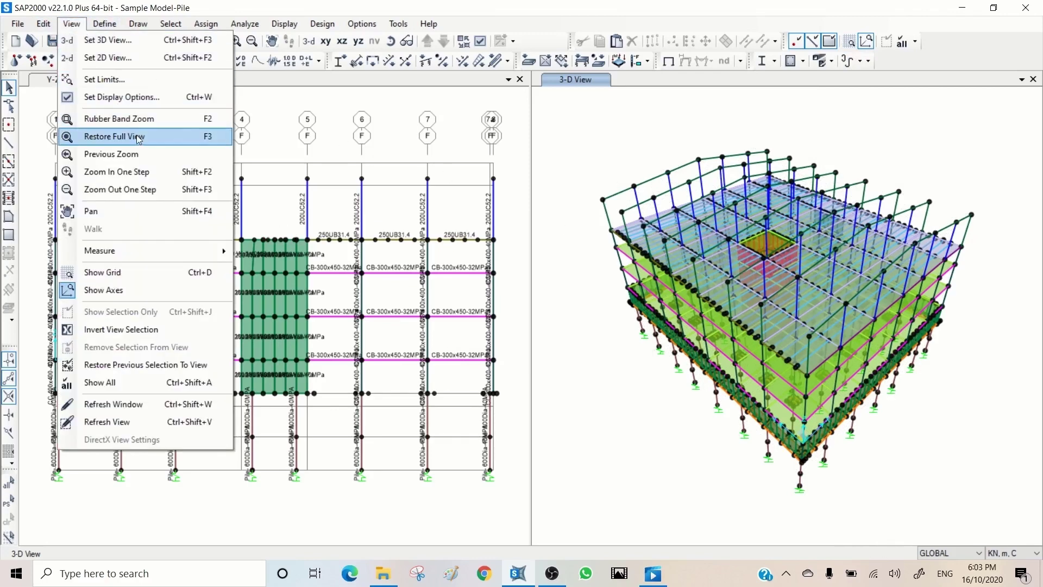
left_click(119, 80)
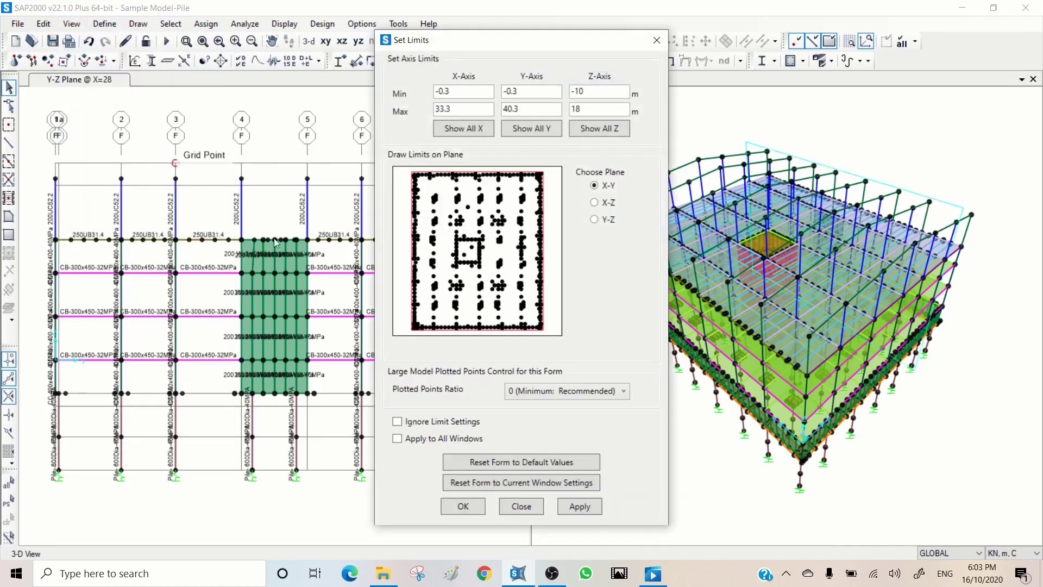
left_click(587, 91)
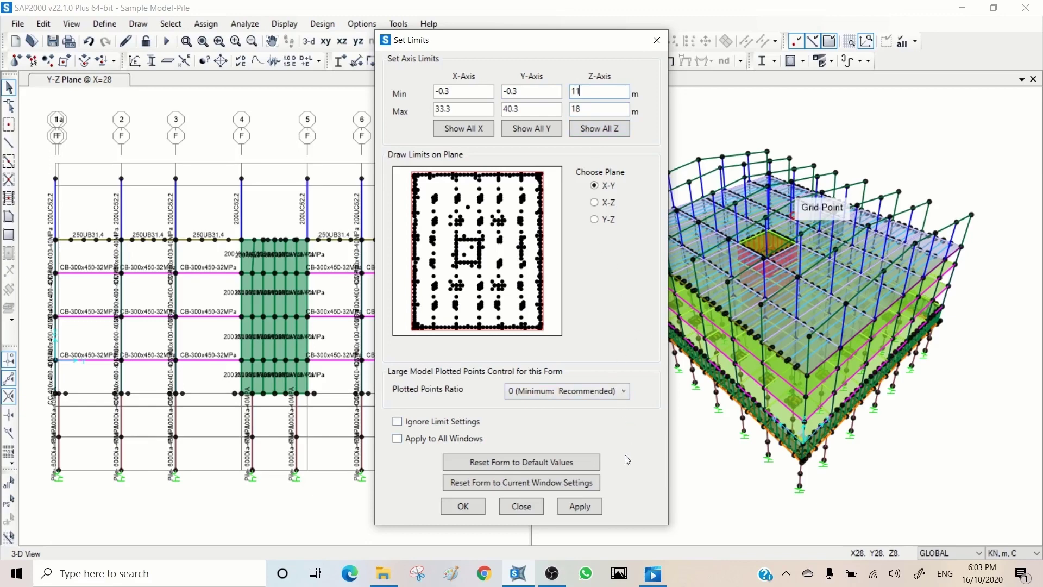
left_click(579, 506)
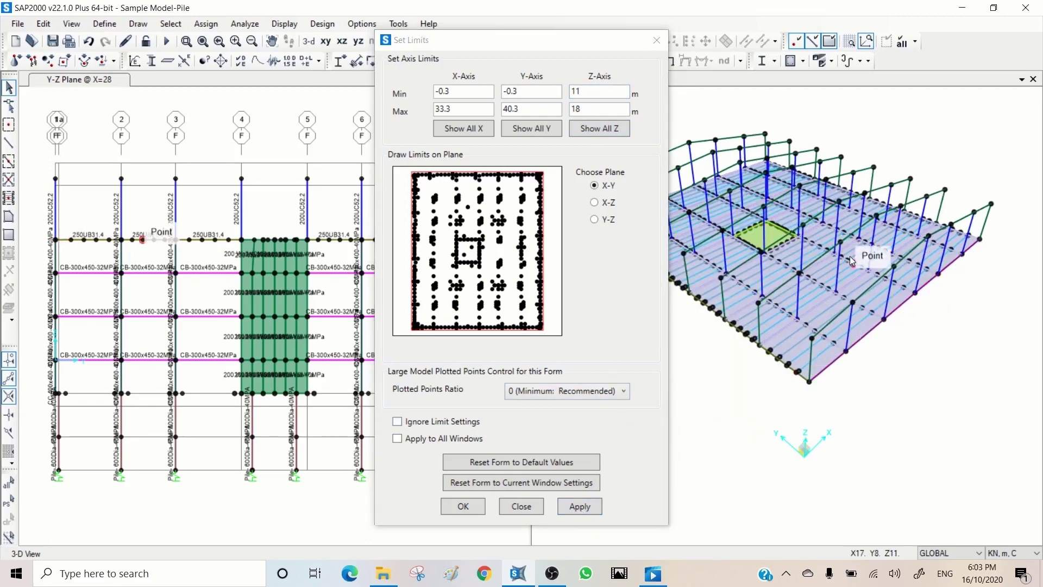
left_click(590, 92)
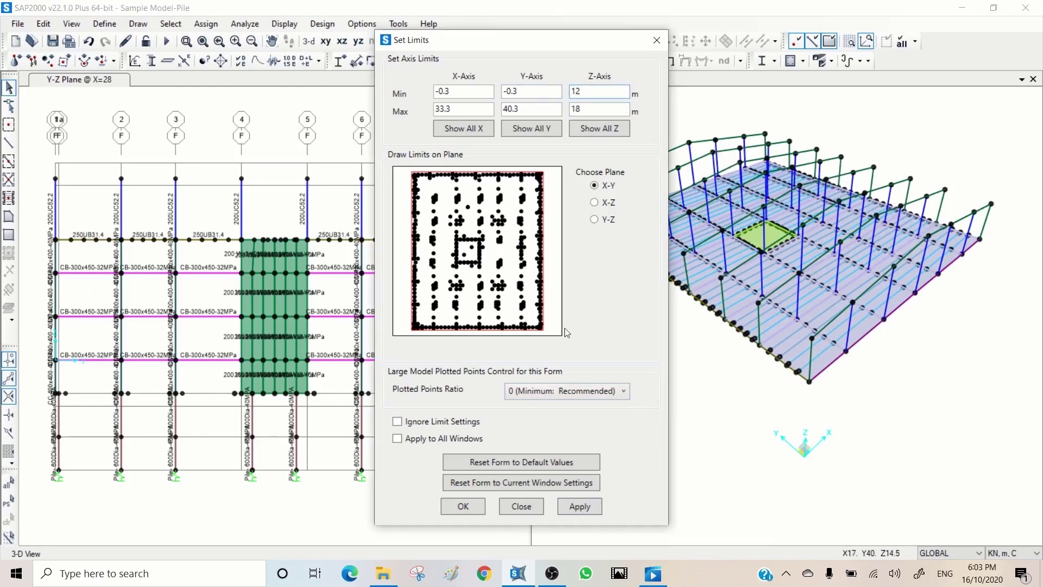
left_click(580, 506)
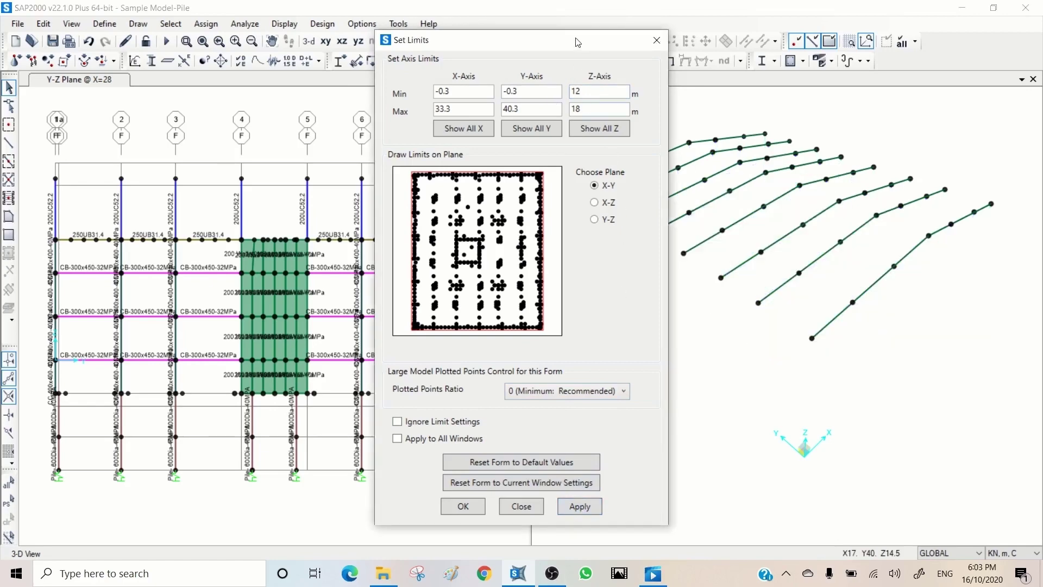
left_click_drag(579, 41, 272, 63)
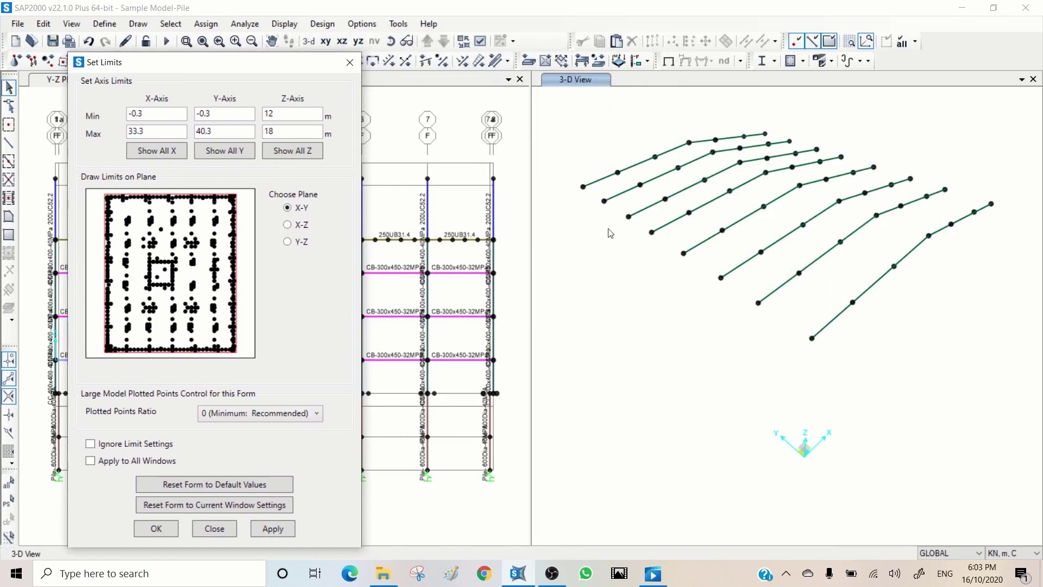
left_click_drag(197, 64, 191, 181)
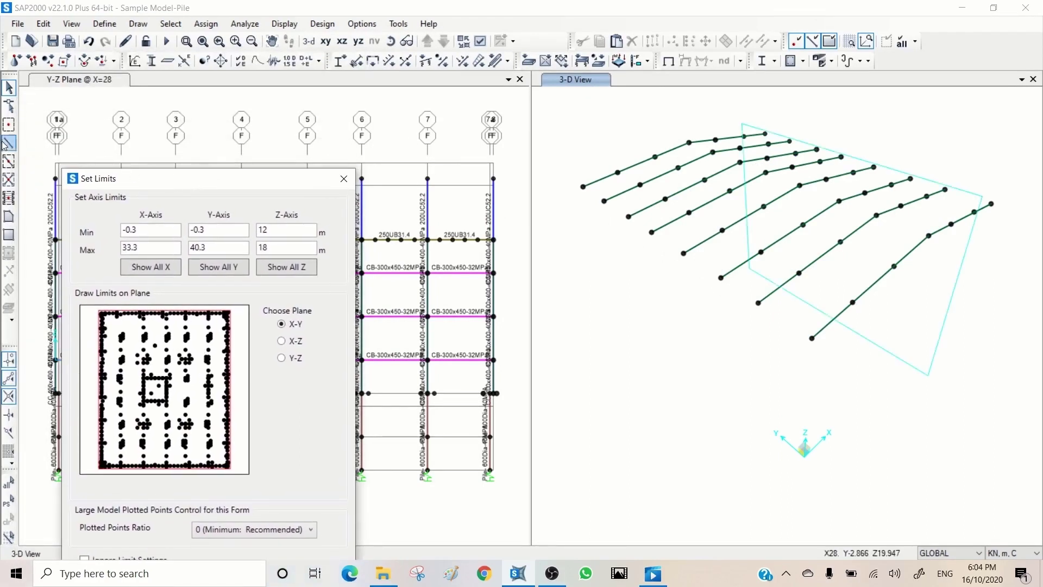
left_click(344, 178)
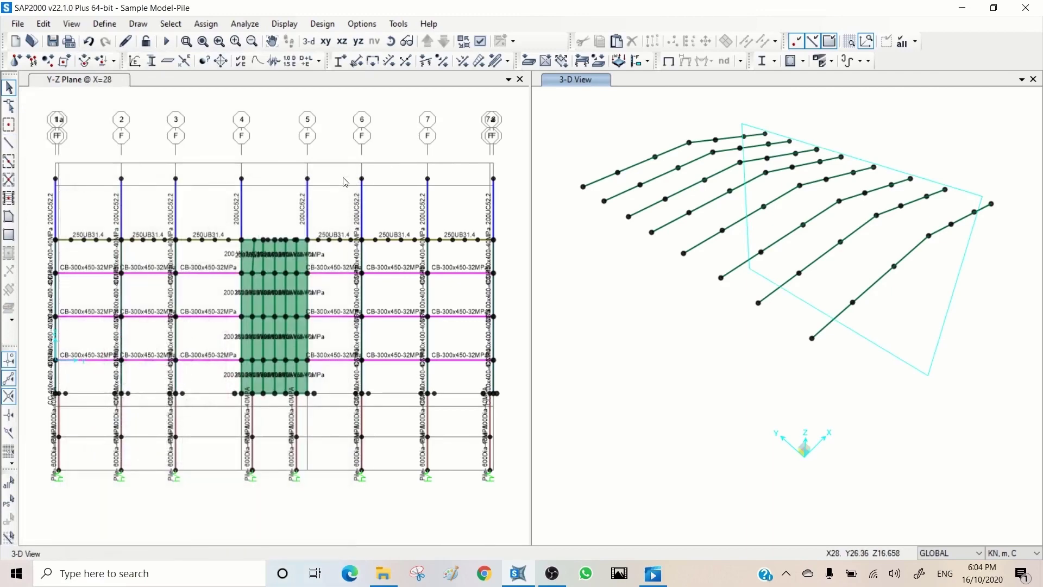
Draw pinned 101.6x2.6CHS straight frames between neighbouring rafters along X=5, from Y=40 to Y=0
left_click(8, 142)
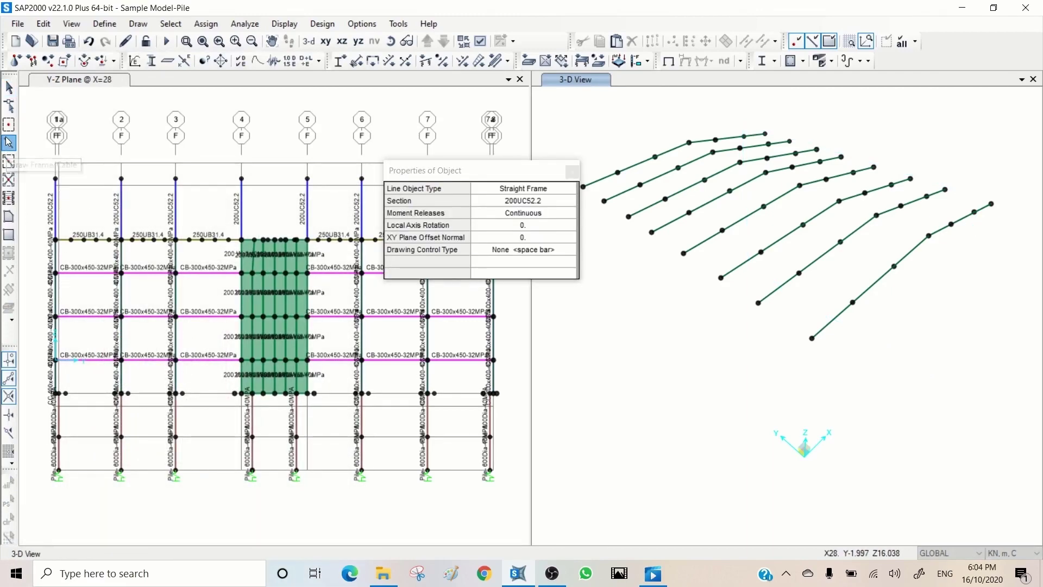
left_click(555, 205)
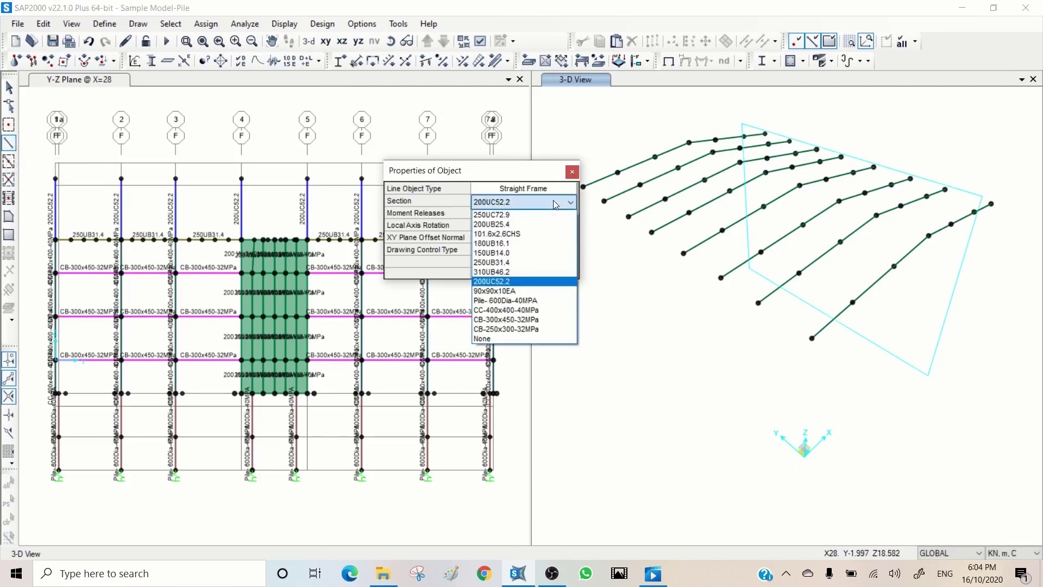
left_click(522, 235)
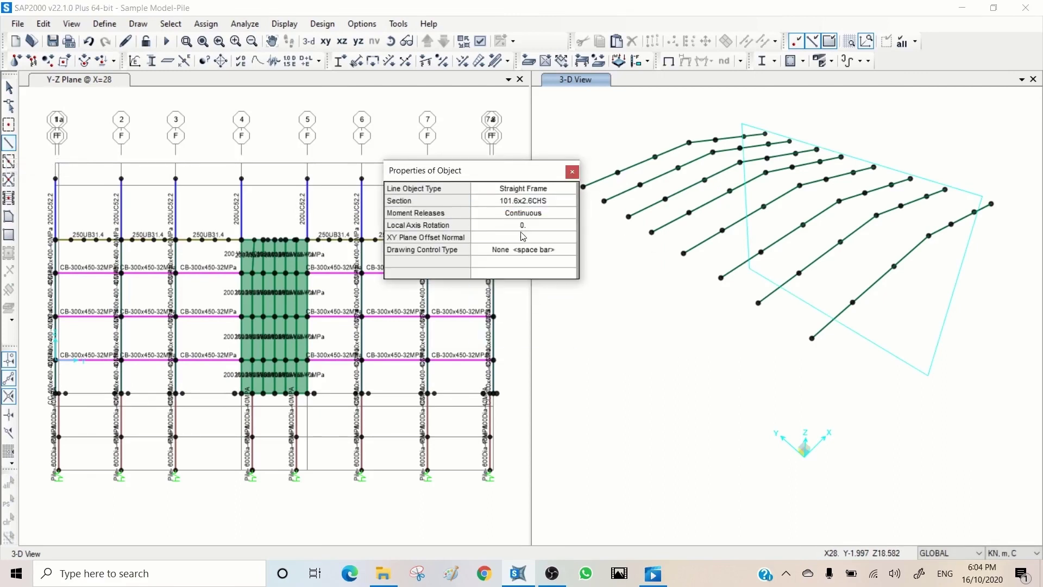
left_click(536, 213)
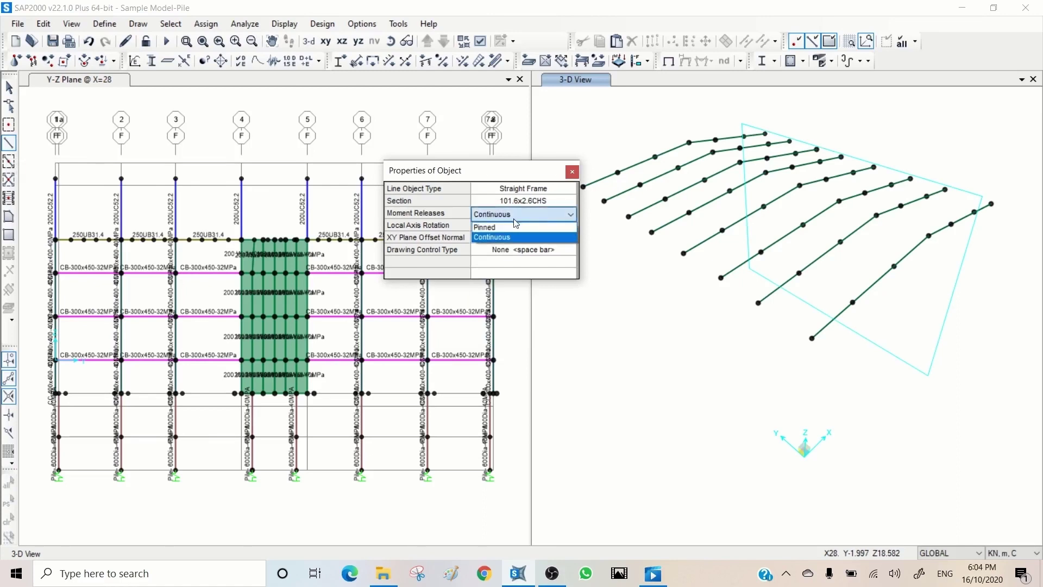
left_click(510, 232)
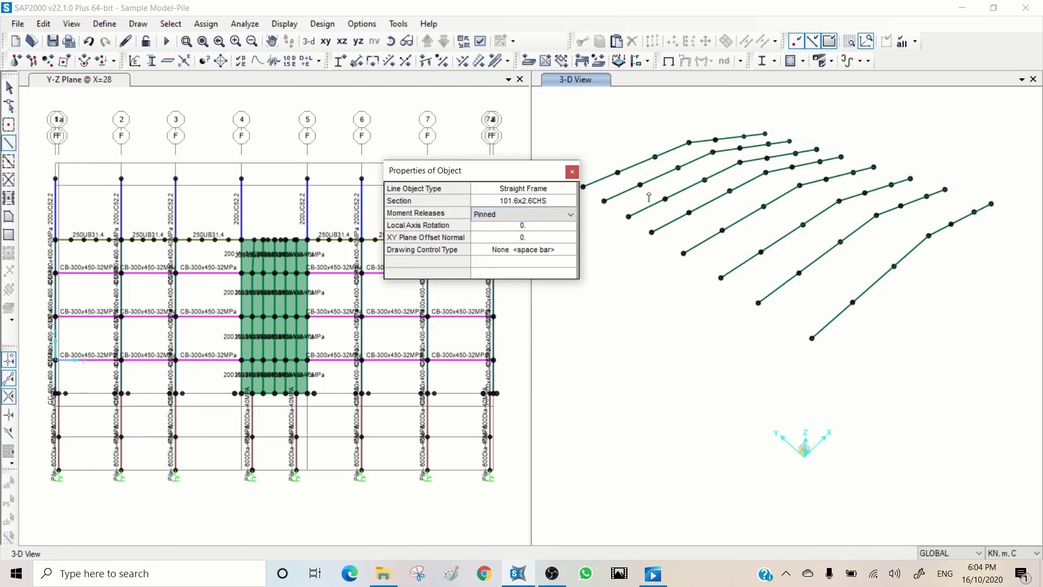
left_click(616, 172)
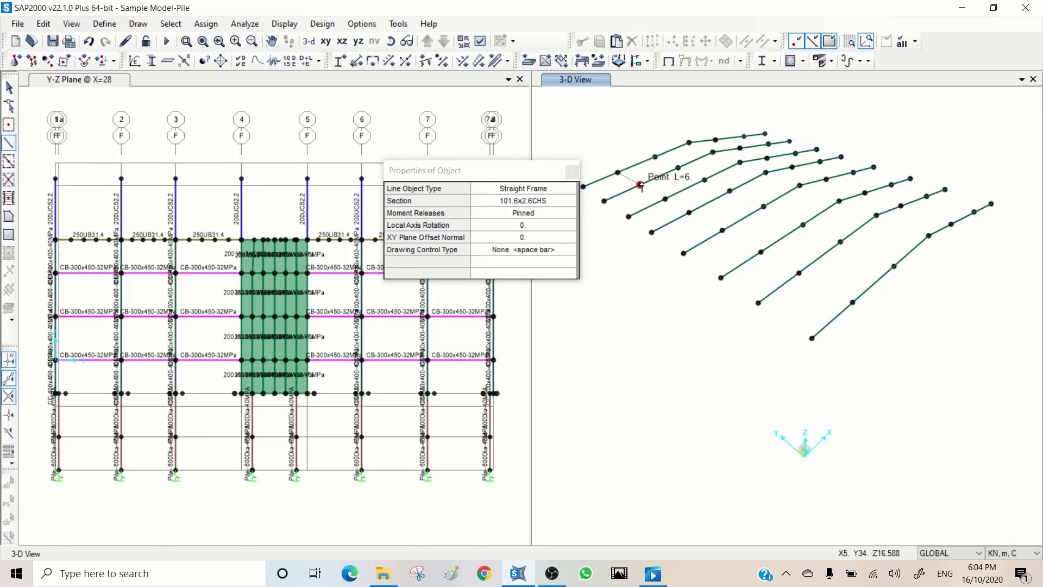
left_click(640, 185)
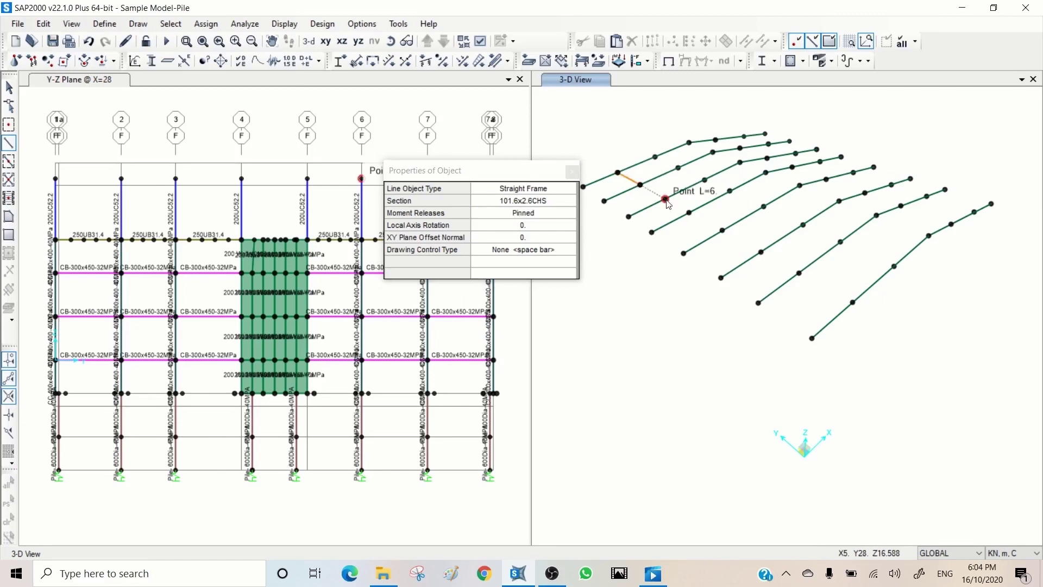
left_click(666, 199)
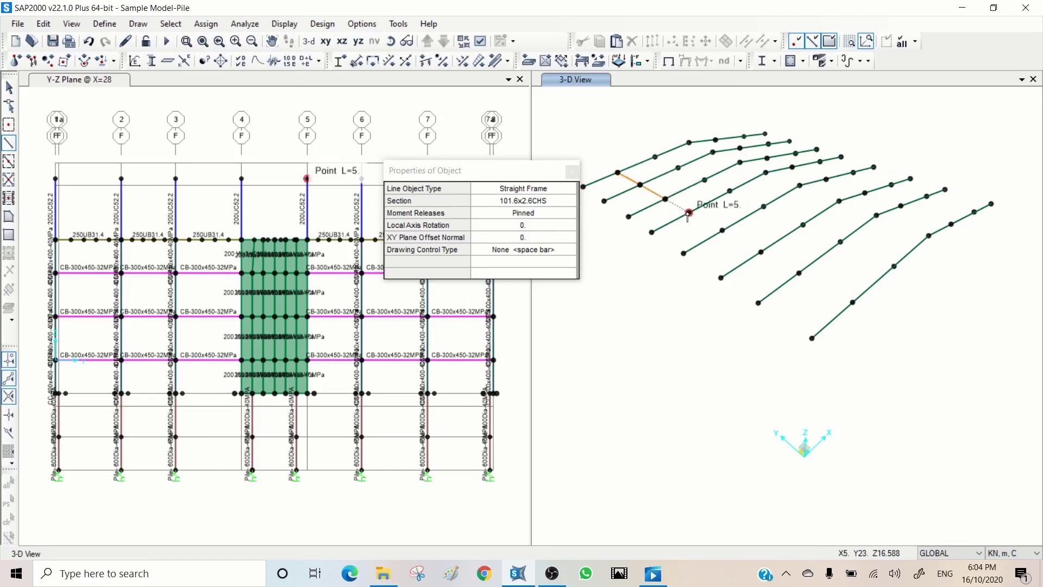
left_click(688, 213)
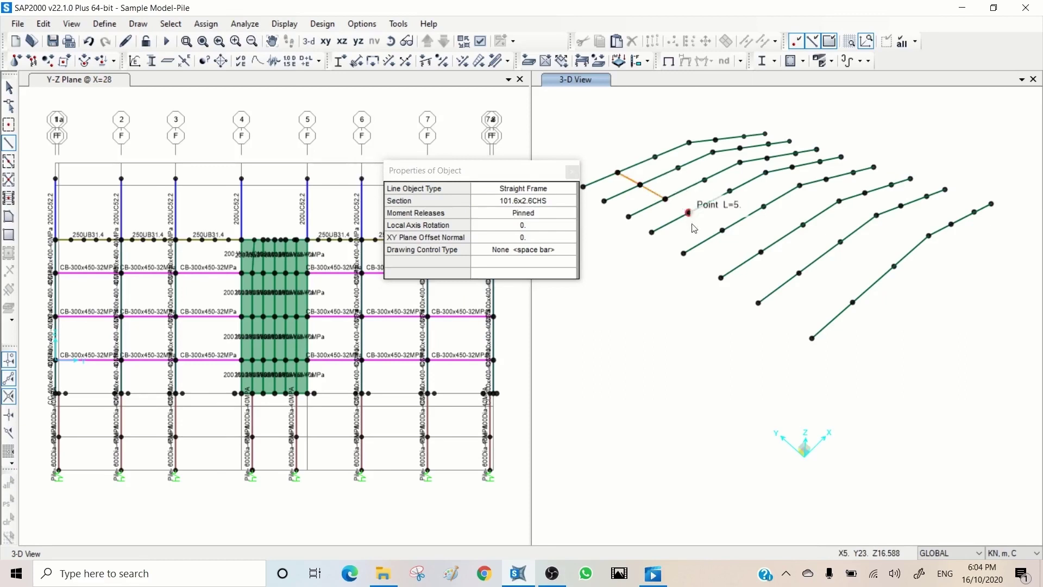
left_click(723, 230)
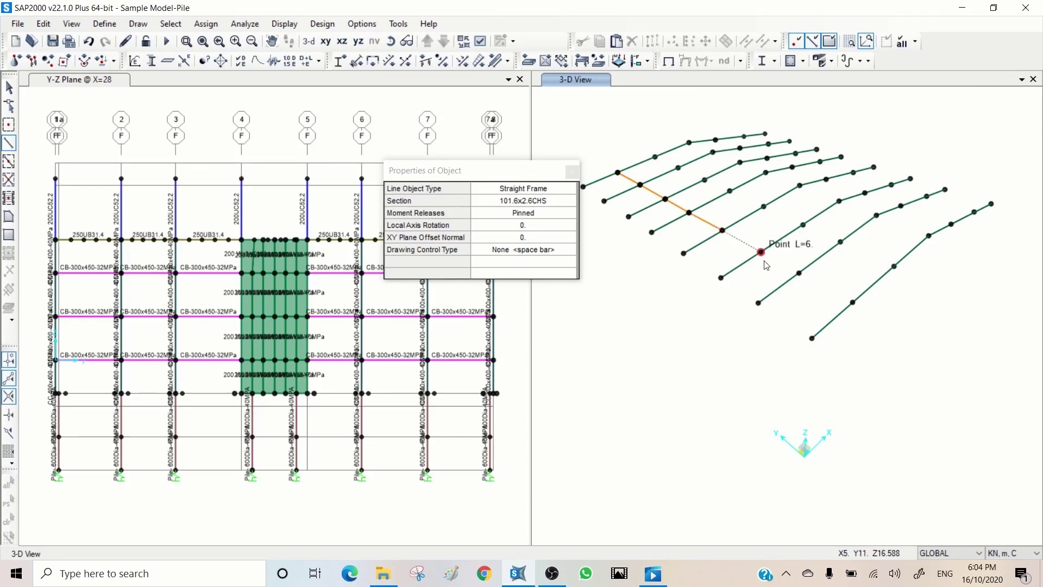
left_click(760, 253)
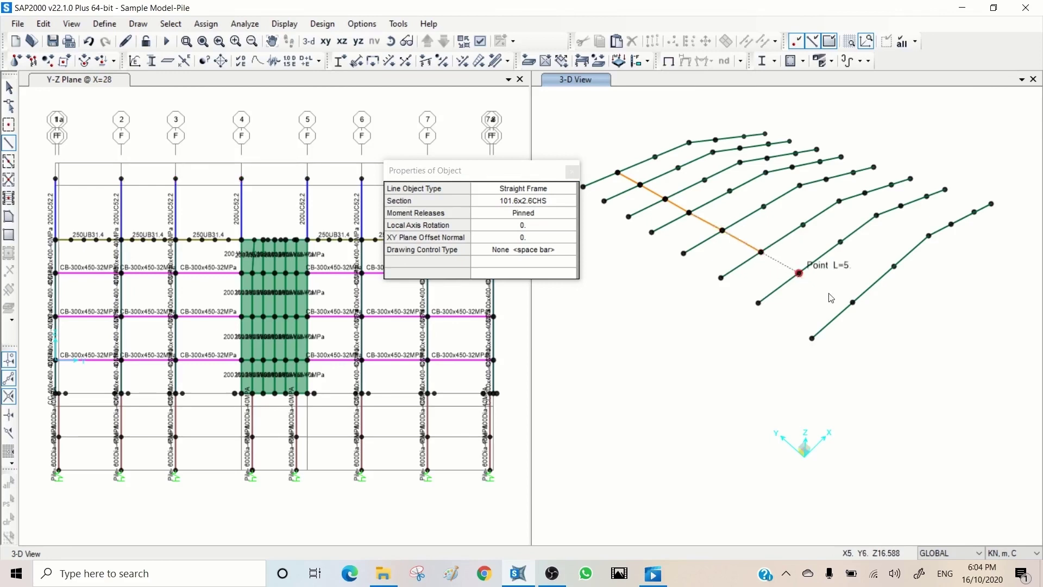
left_click(799, 273)
left_click(847, 306)
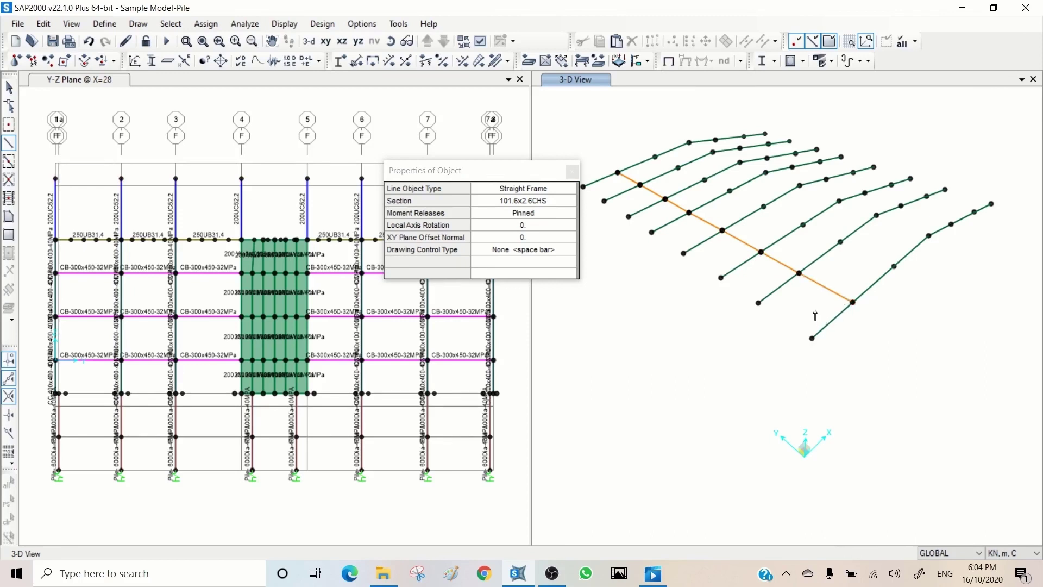
key("Escape")
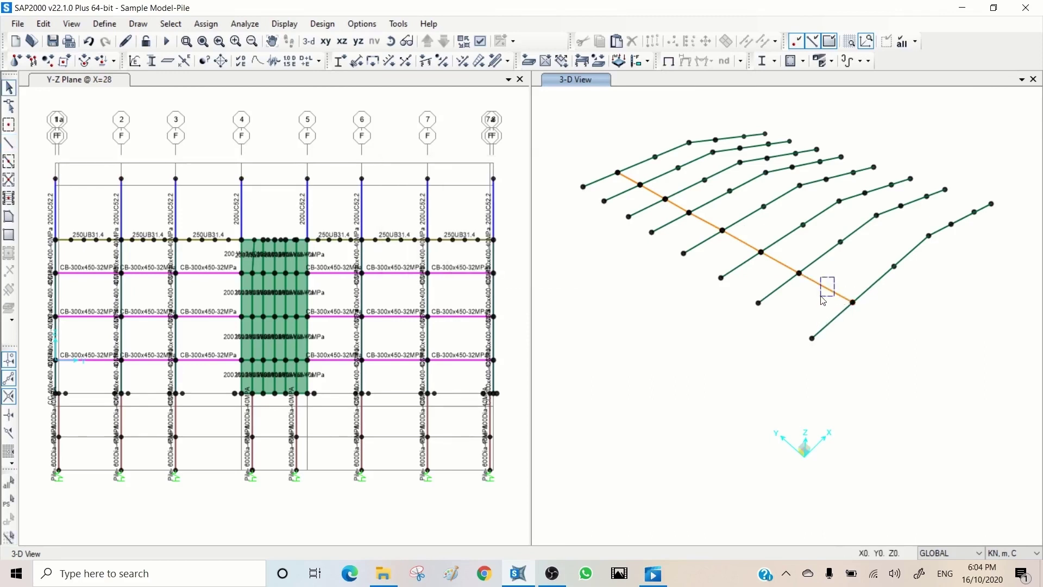
Select the seven CHS members along X=5 and replicate them once to the rafter ends at X=0, with dx -5 and dz -0.5882
left_click(826, 287)
left_click(783, 258)
left_click(740, 240)
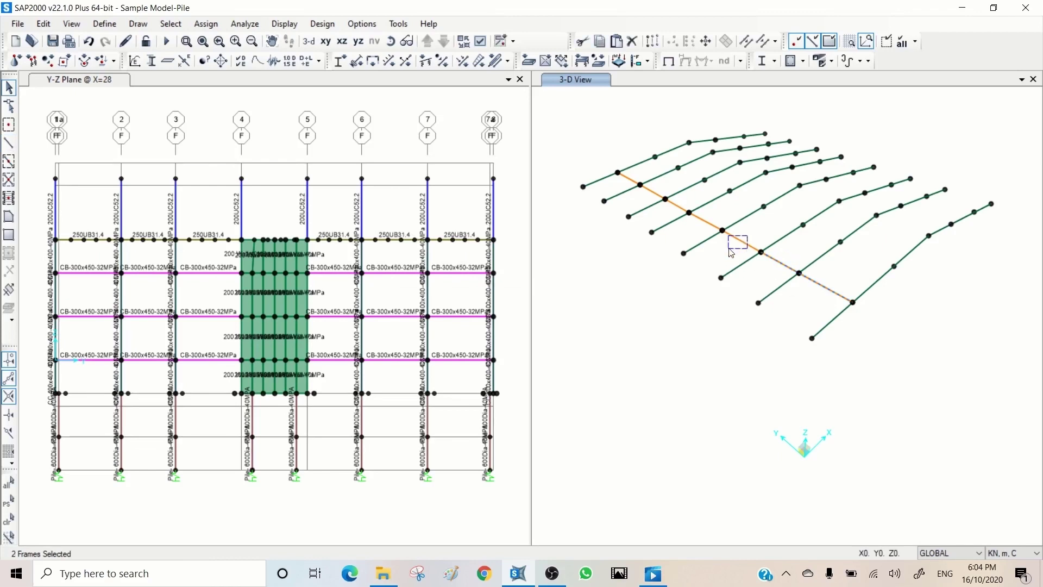
left_click(706, 221)
left_click(678, 205)
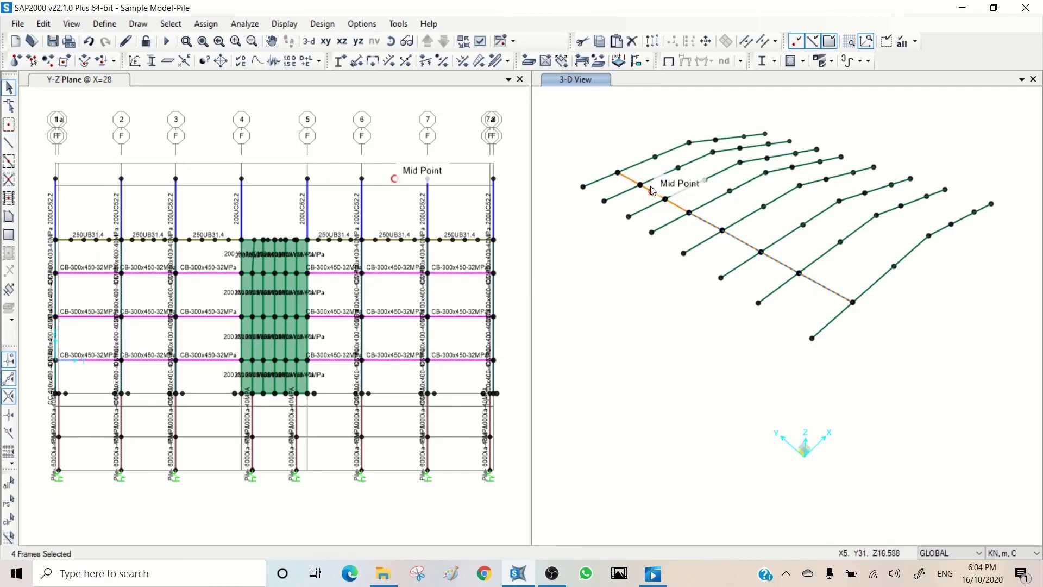
left_click(628, 179)
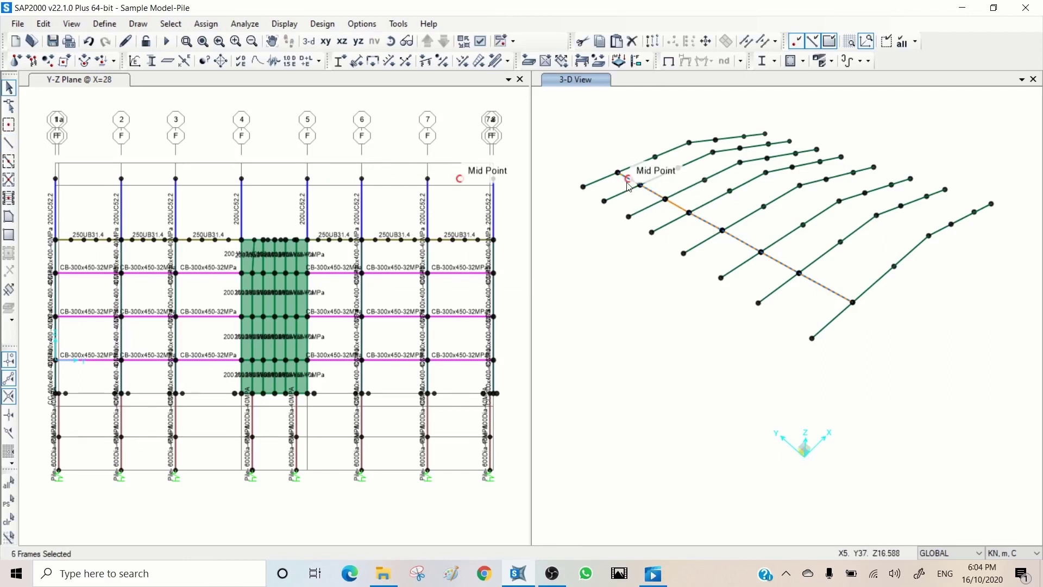
left_click(679, 210)
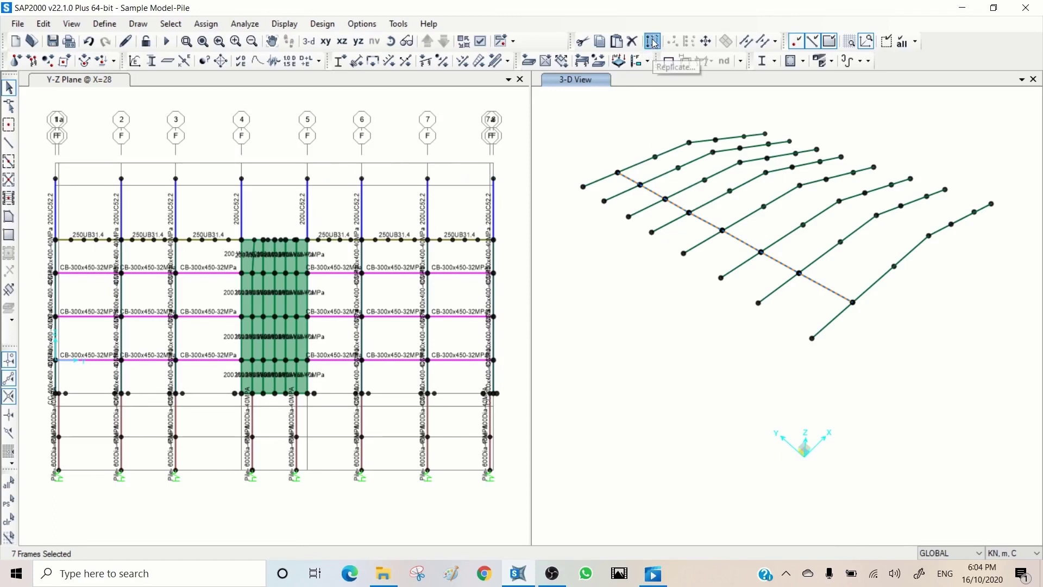
left_click(668, 60)
left_click_drag(552, 146, 298, 147)
left_click(279, 258)
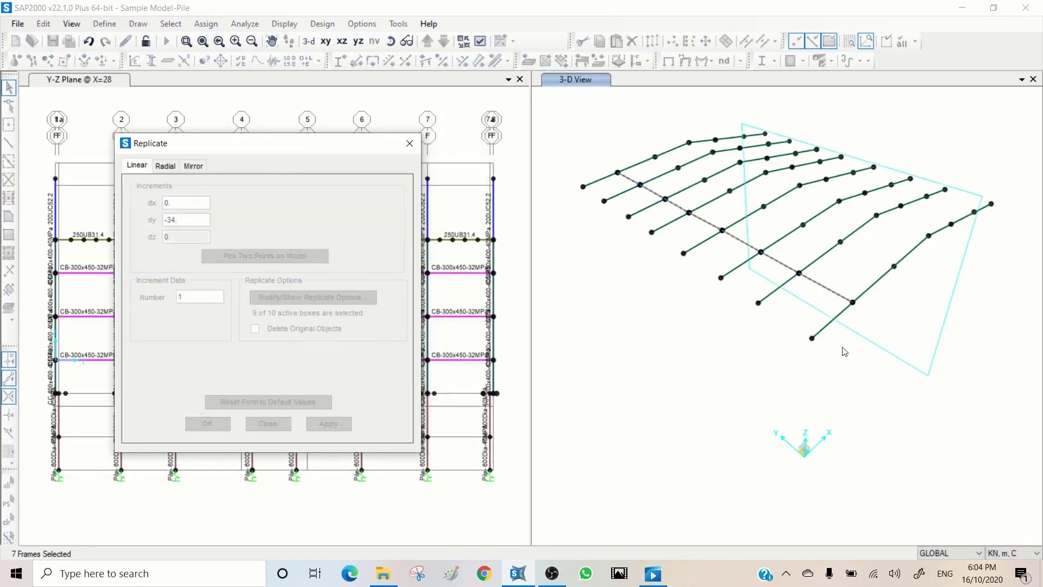
left_click(852, 302)
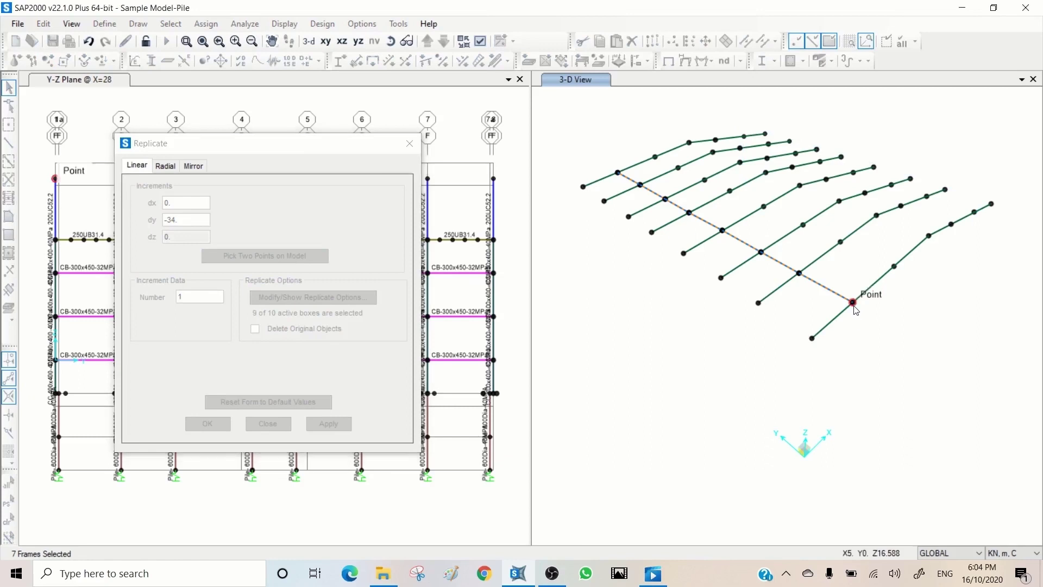
left_click(810, 339)
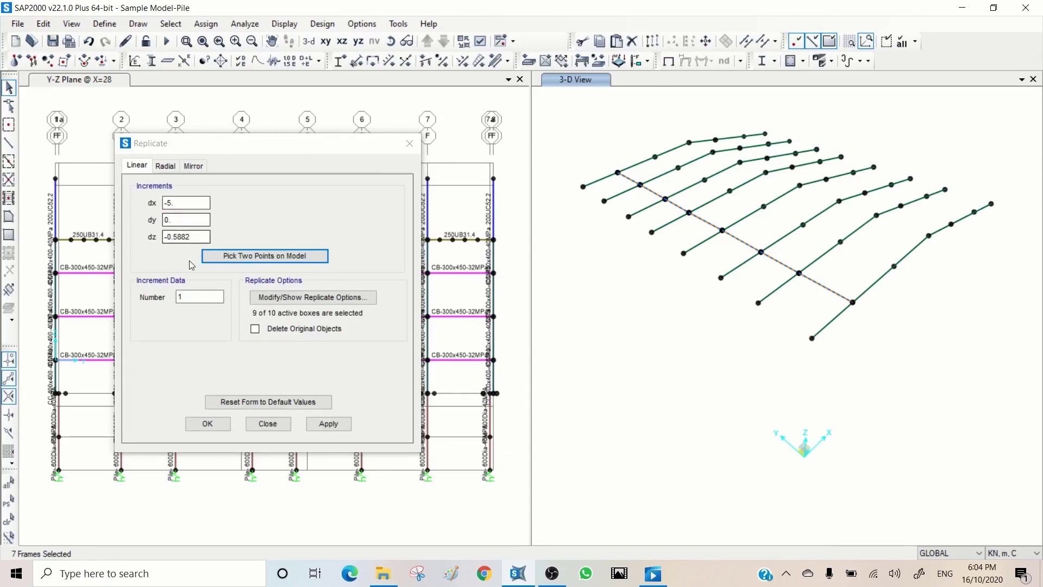
left_click(329, 424)
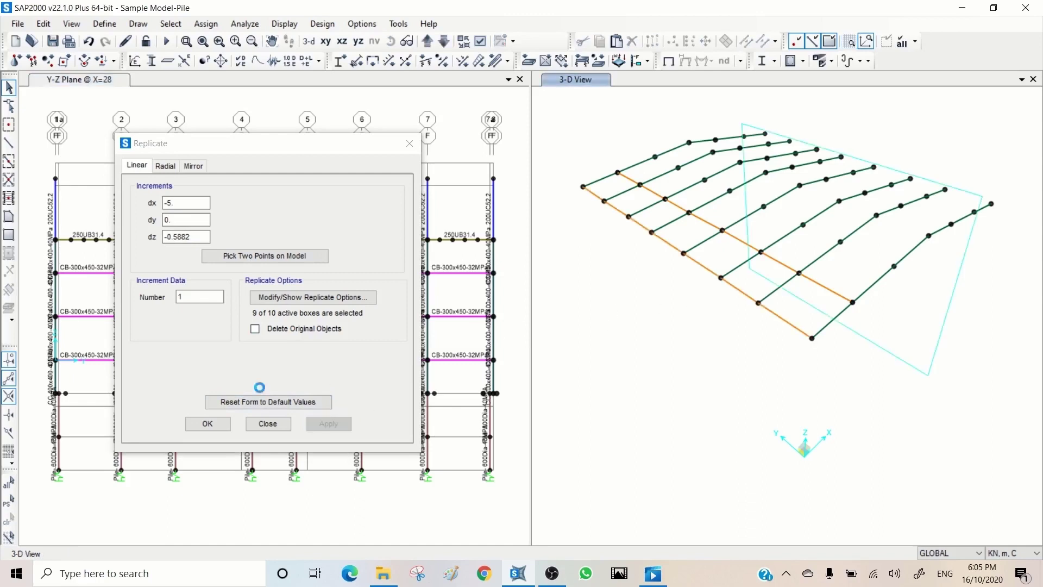
Reselect the X=5 CHS members and replicate them once to the rafter points at X=11, with dx 6 and dz 0.7059
left_click(8, 500)
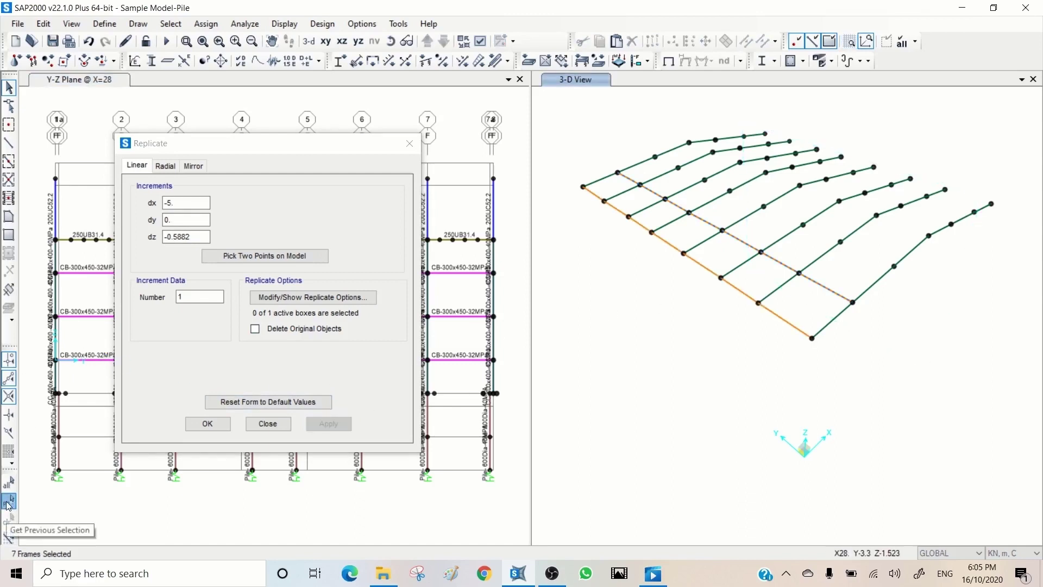
left_click(254, 257)
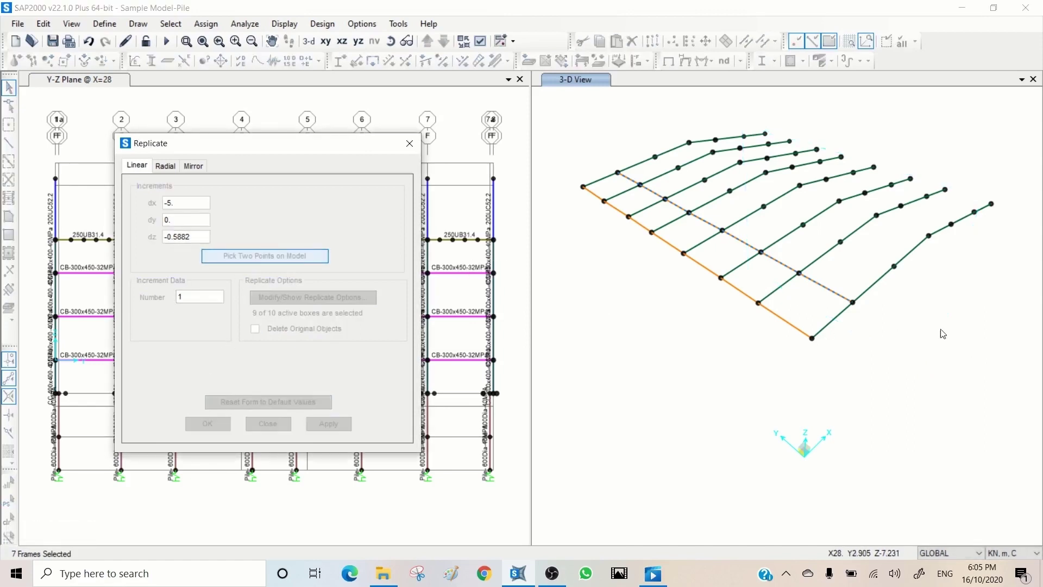
left_click(853, 302)
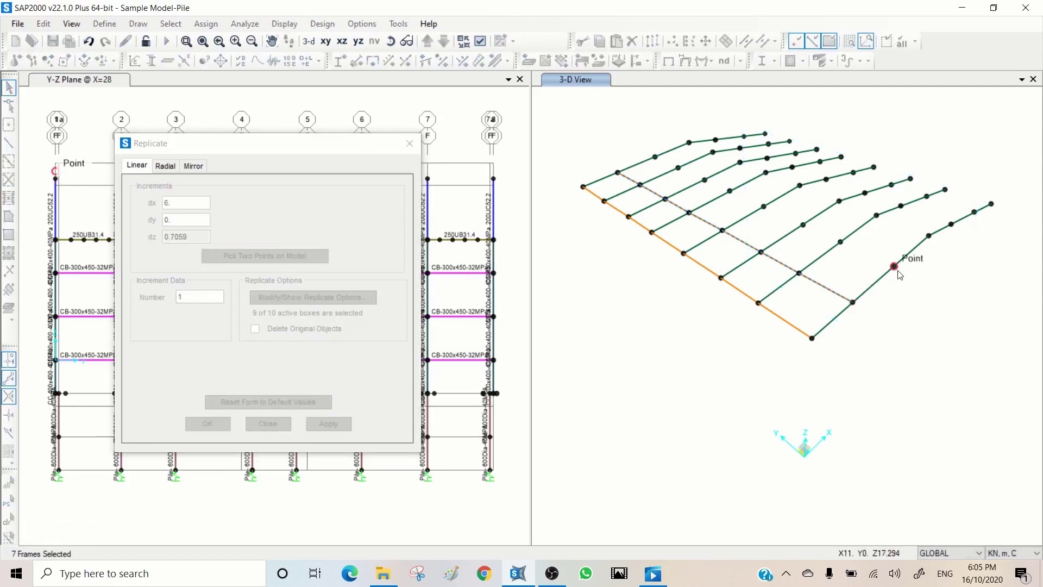
left_click(893, 266)
left_click(327, 424)
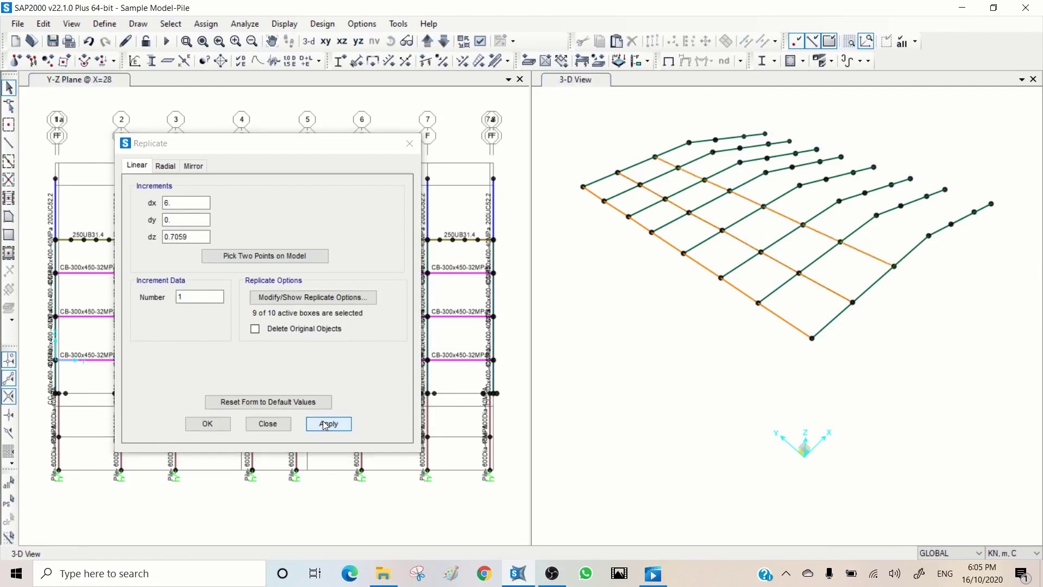
Draw pinned 90x90x10EA straight frames zigzagging between the X=0 and X=5 roof lines, from X=0, Y=40 to X=5, Y=0
left_click(707, 211)
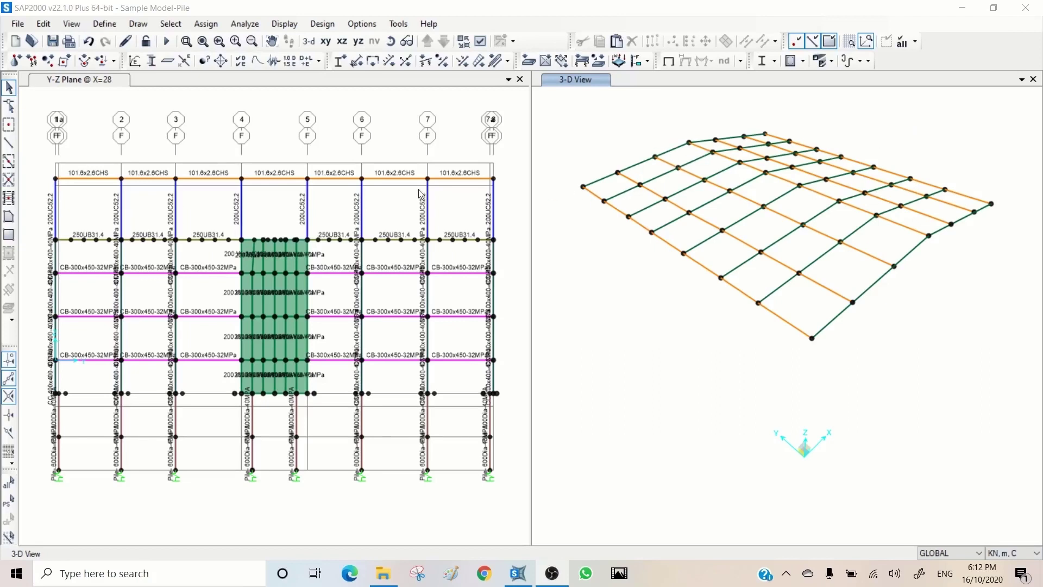
left_click(9, 143)
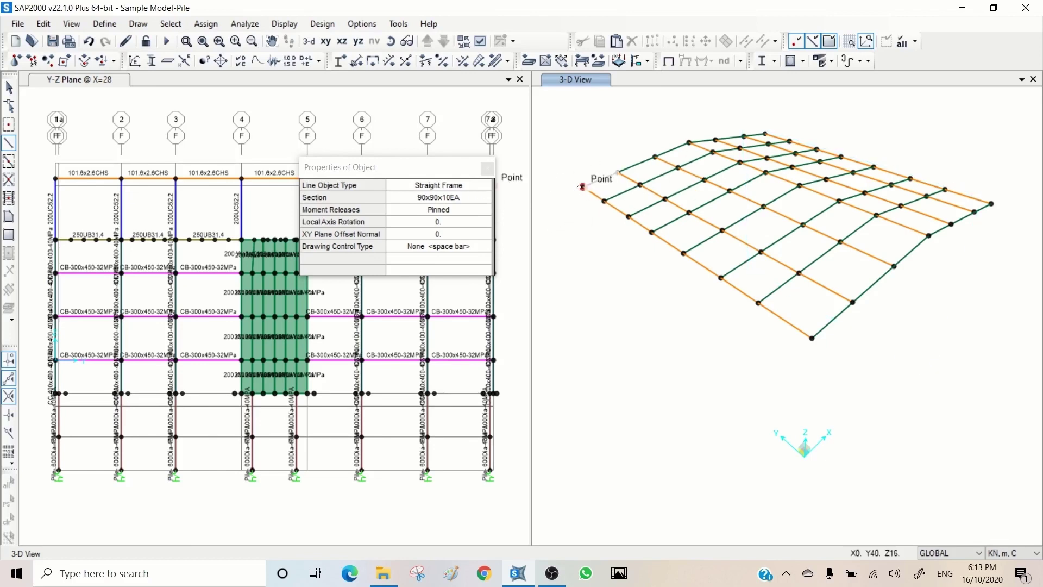
left_click(583, 186)
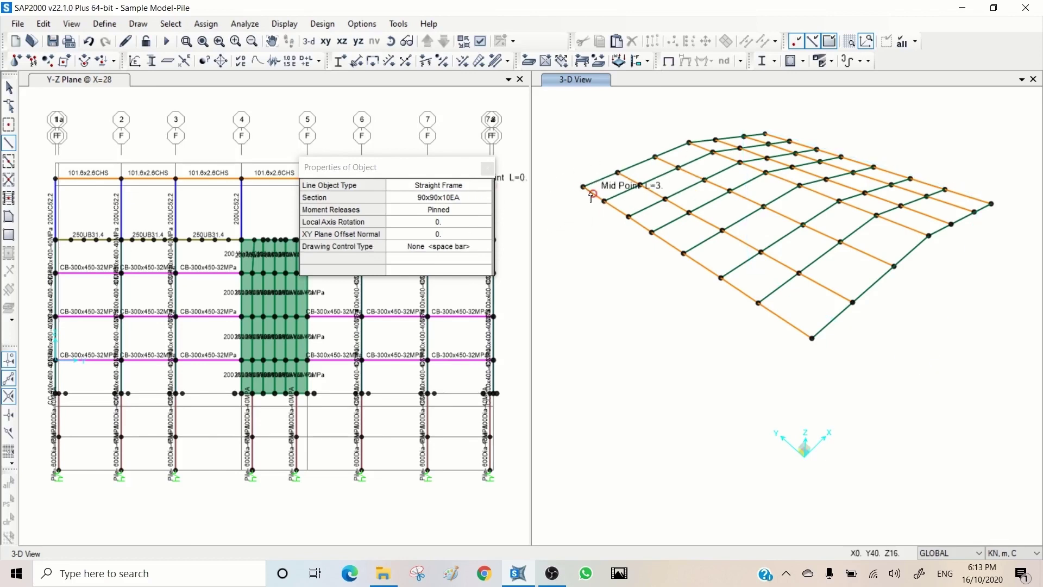
left_click(639, 186)
left_click(628, 217)
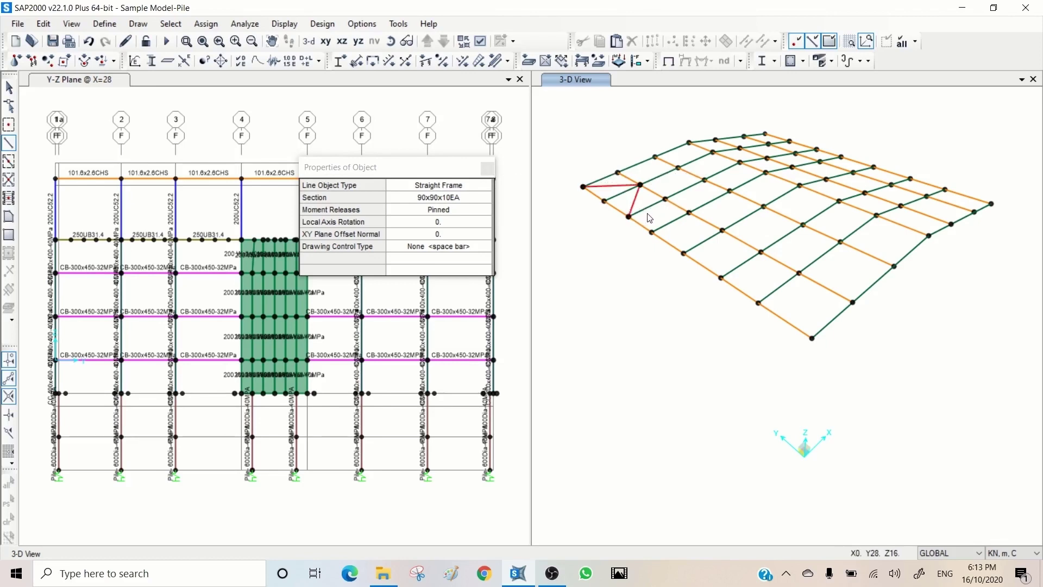
left_click(688, 213)
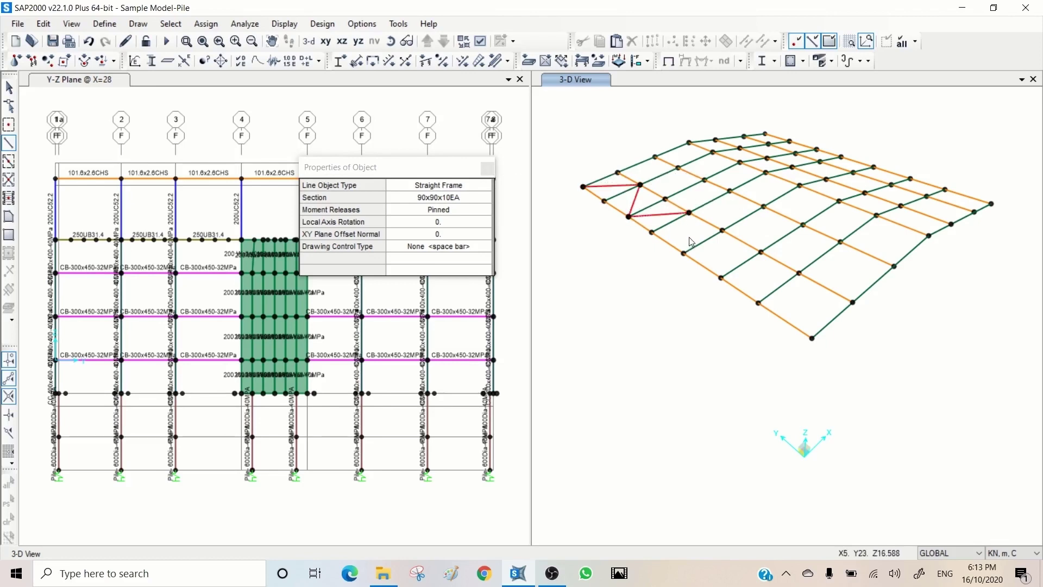
left_click(683, 253)
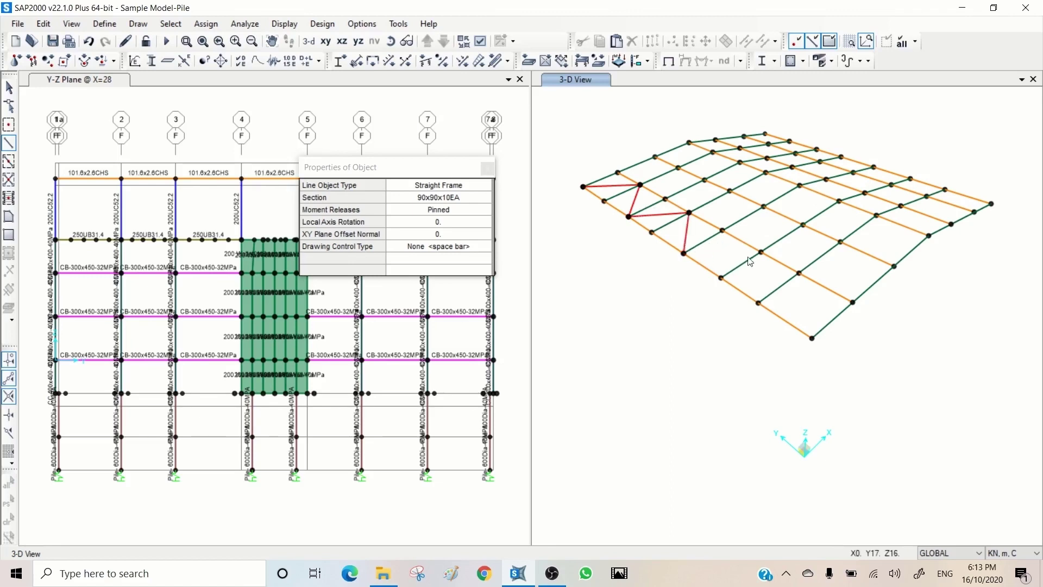
left_click(761, 252)
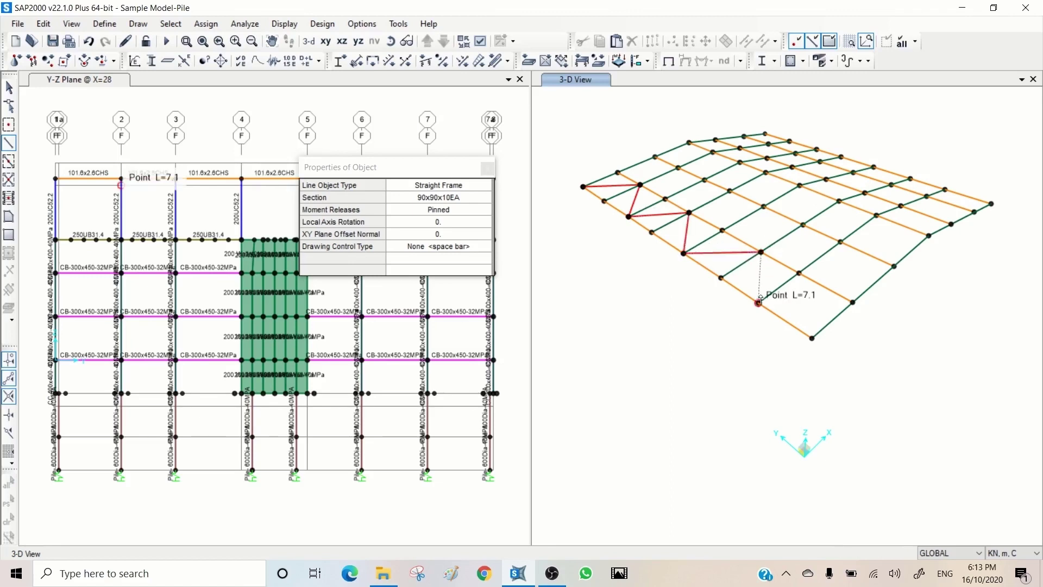
left_click(759, 303)
left_click(853, 302)
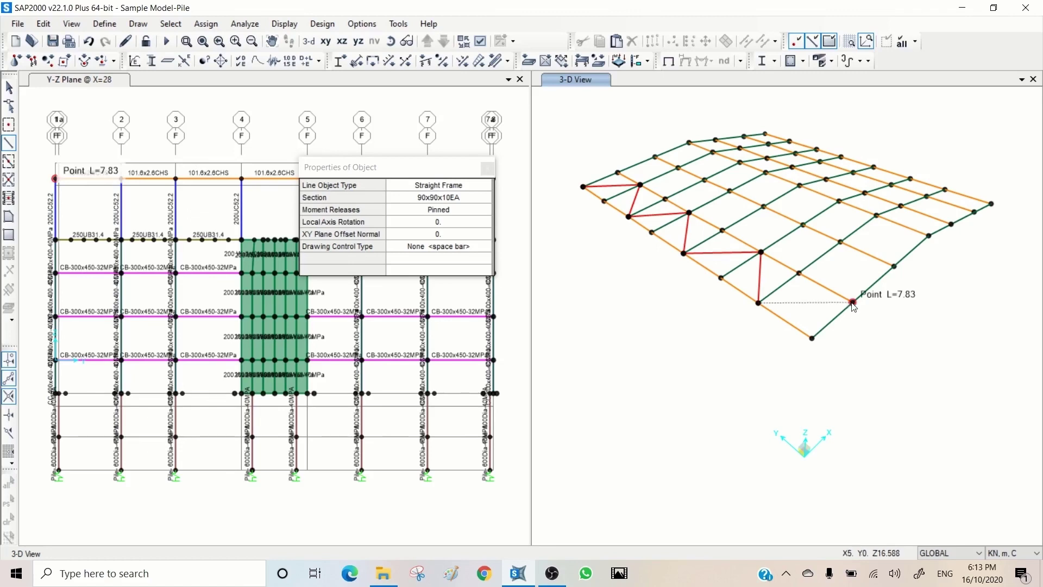
Draw the opposing pinned 90x90x10EA zigzag between the X=0 and X=5 roof lines, from X=0, Y=0 to X=0, Y=34
left_click(812, 338)
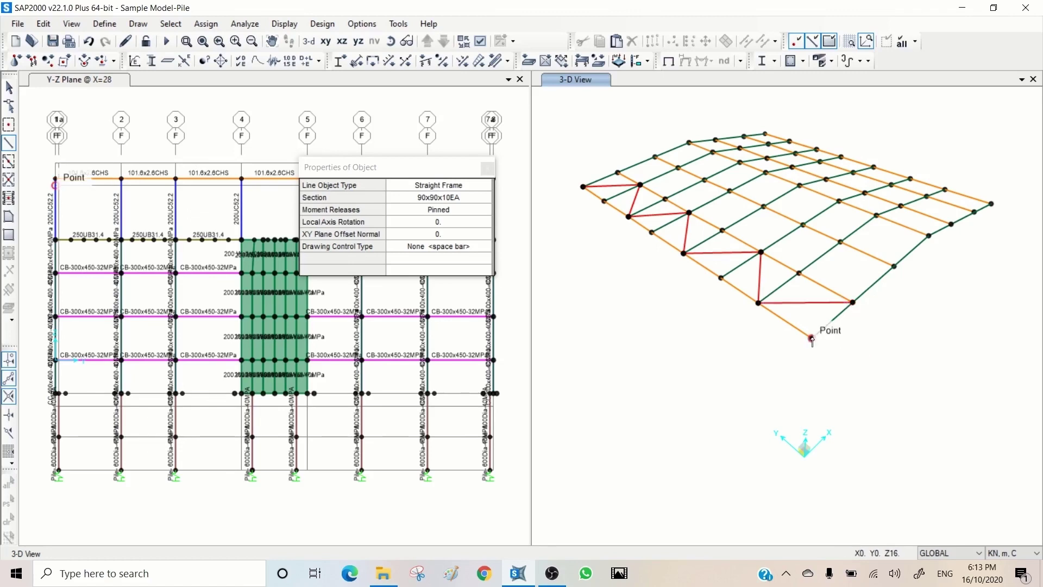
left_click(799, 273)
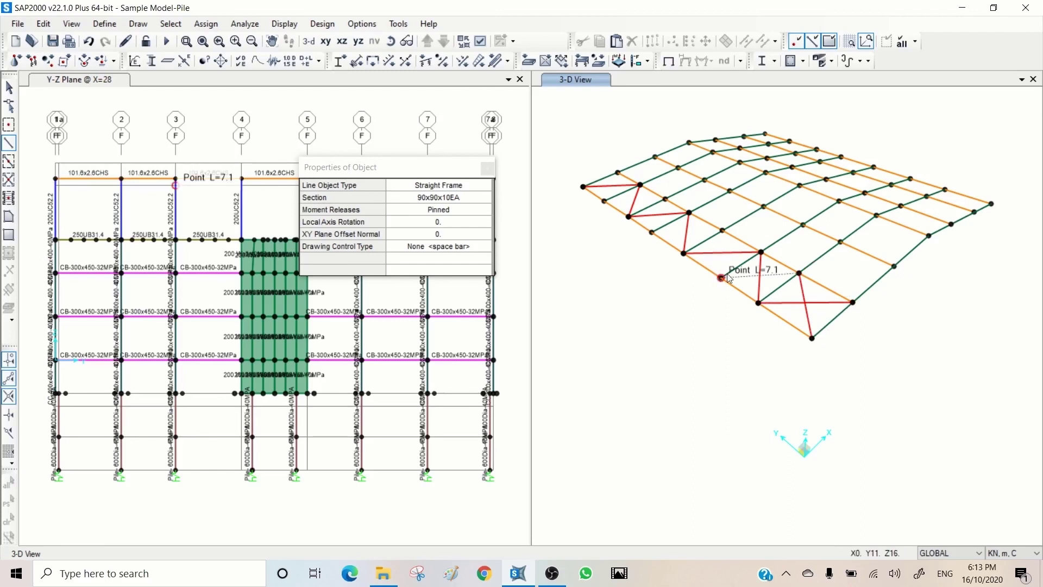
left_click(721, 278)
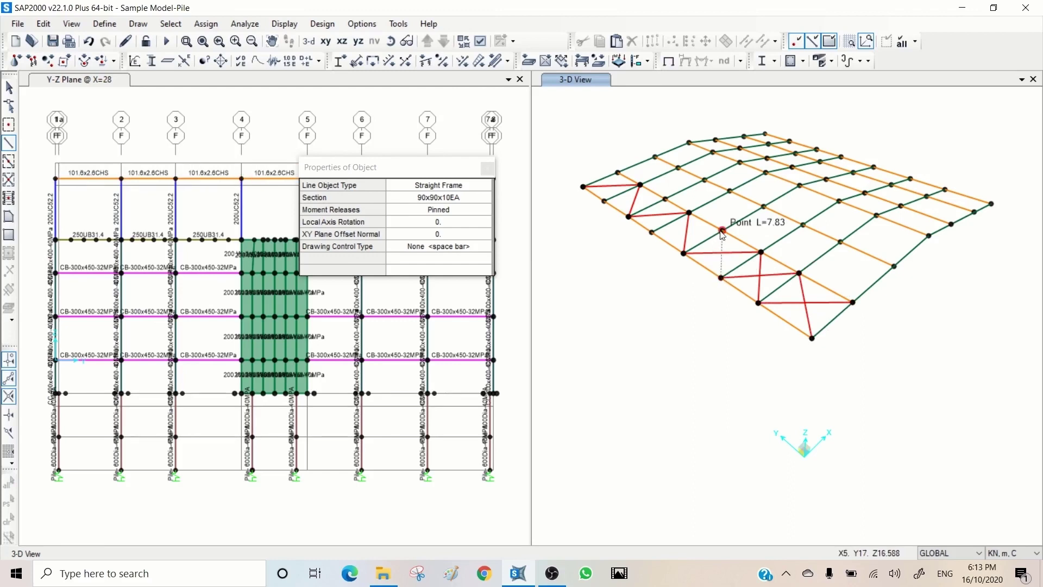
left_click(722, 232)
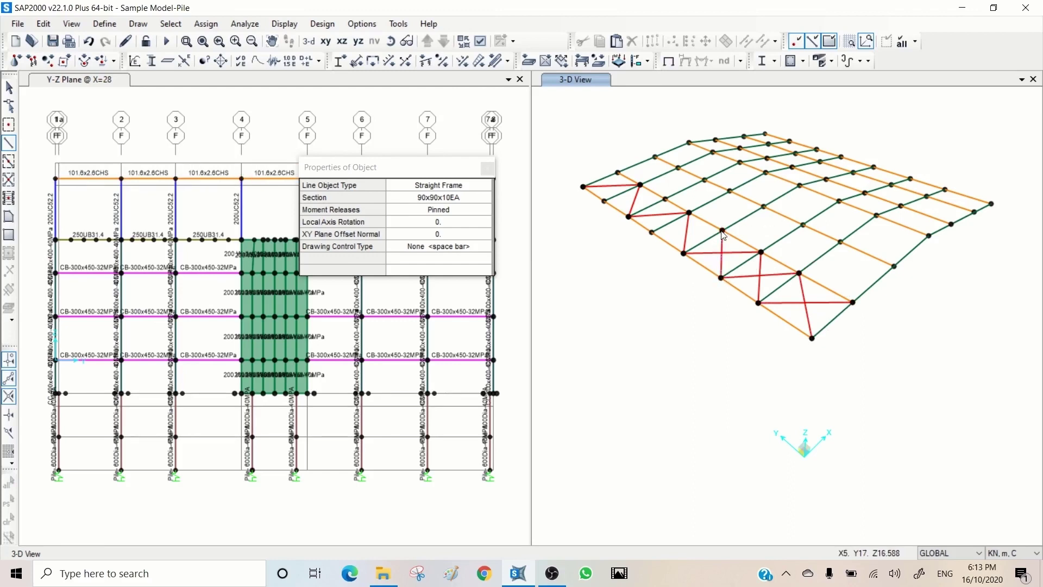
left_click(651, 232)
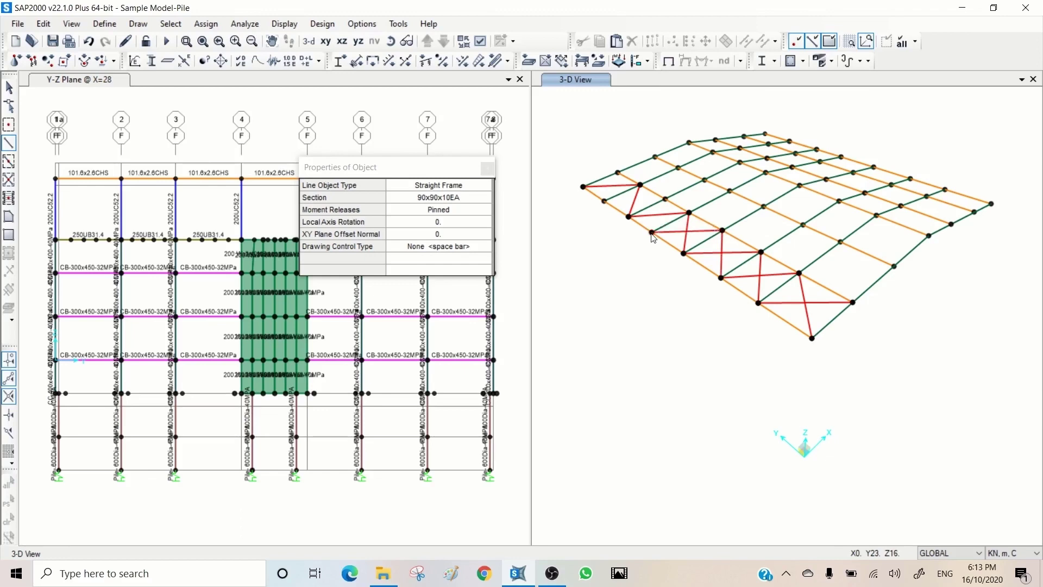
left_click(665, 200)
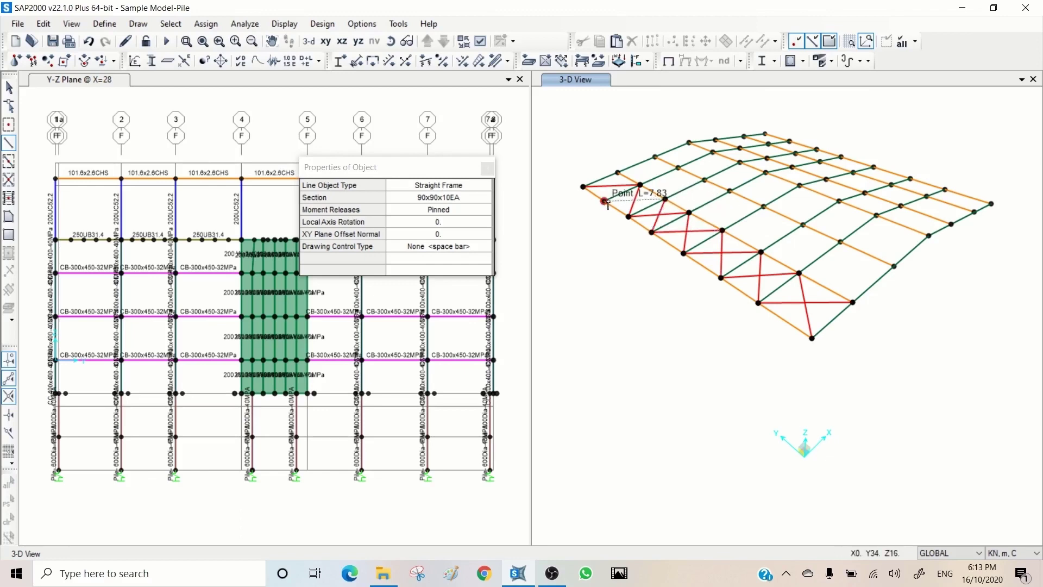
left_click(605, 201)
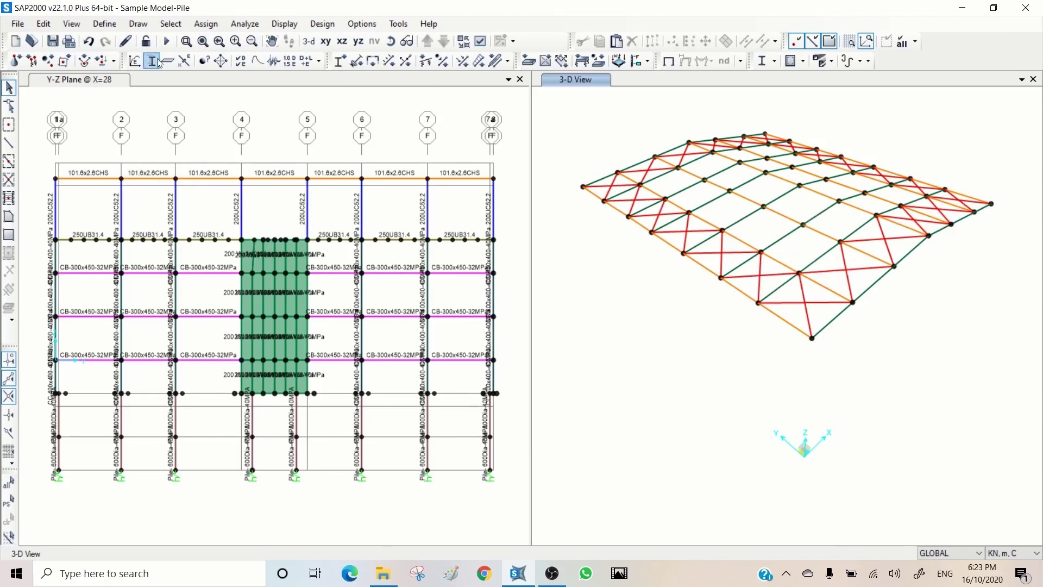
Lower the 3D view's minimum Z display limit to 11 m
left_click(72, 25)
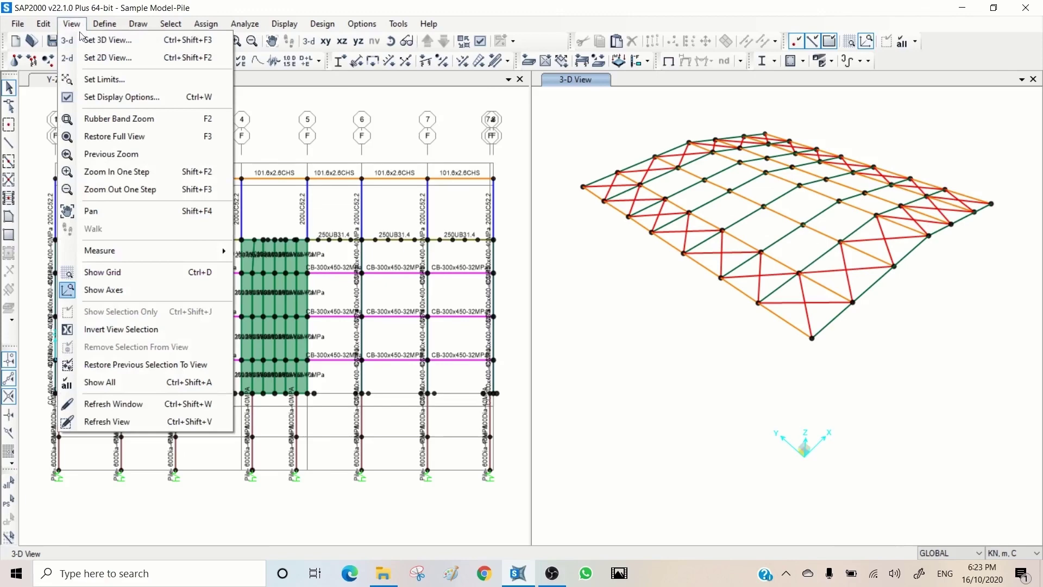
left_click(98, 76)
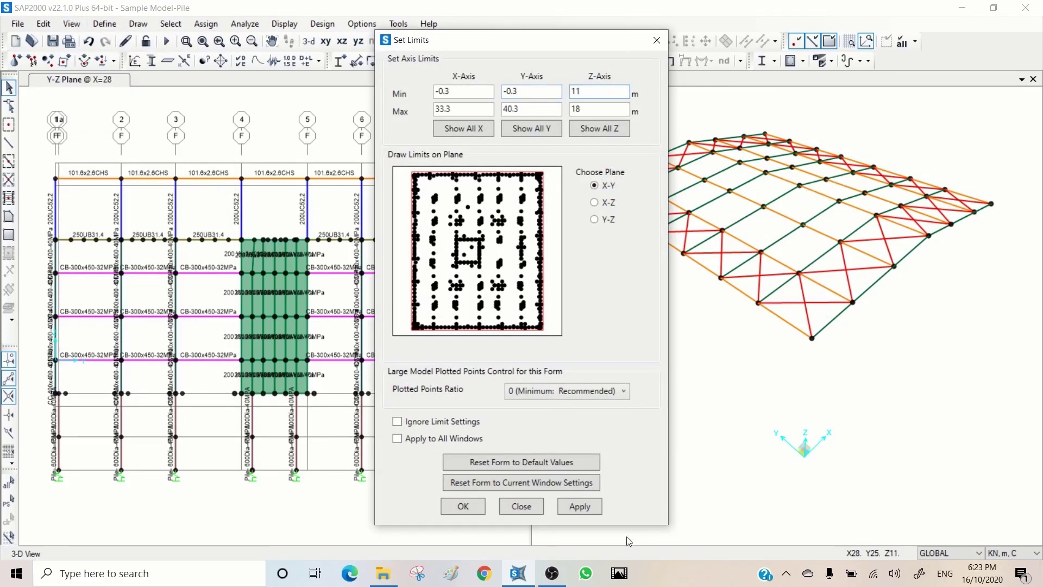
left_click(580, 507)
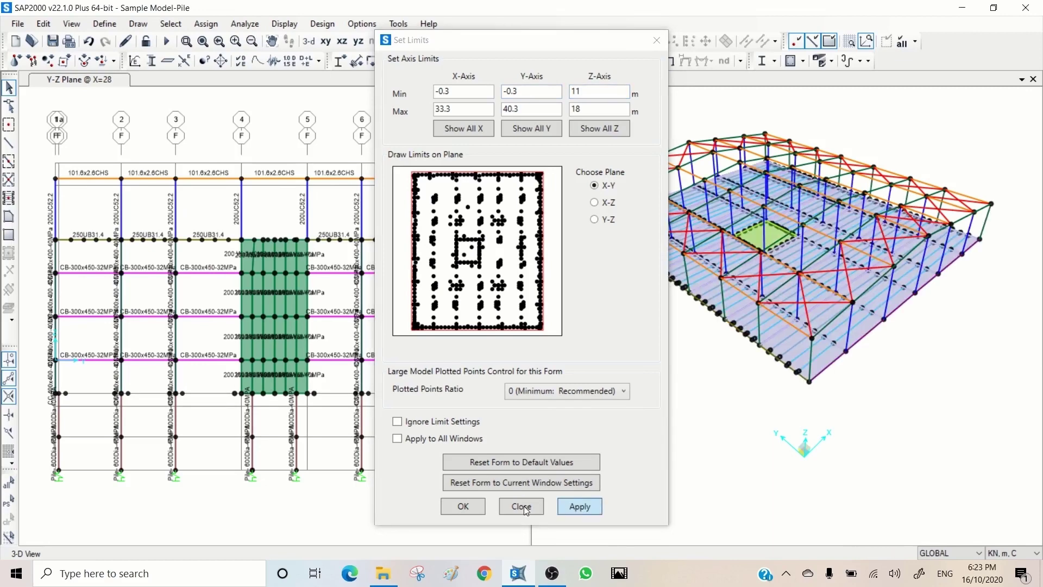
left_click(541, 498)
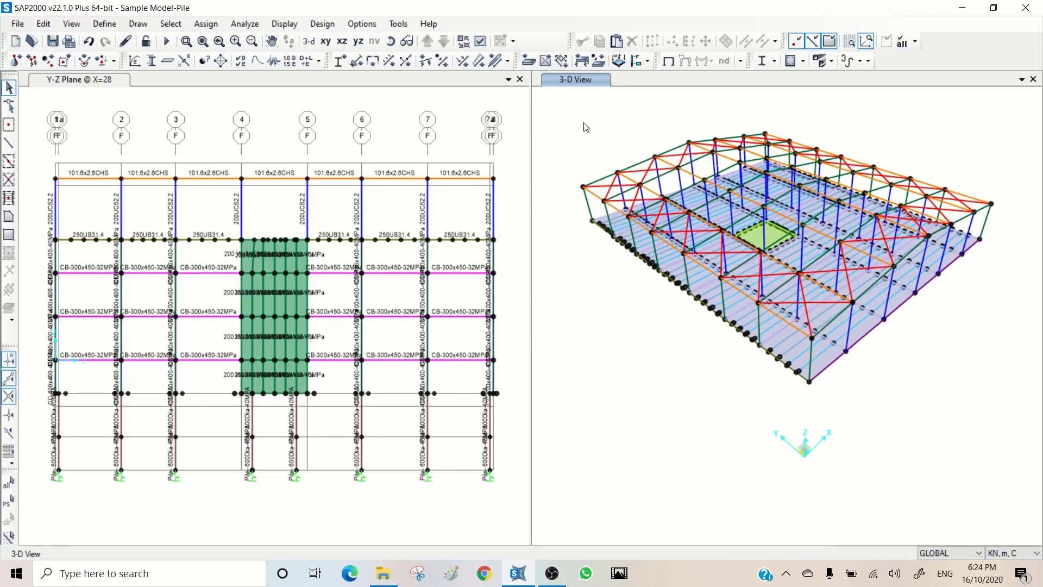
In the Y-Z plane at X=0, draw pinned 125x125x10EA cross bracing between Z=11 and Z=16 in the bay from Y=34 to Y=40
left_click(451, 102)
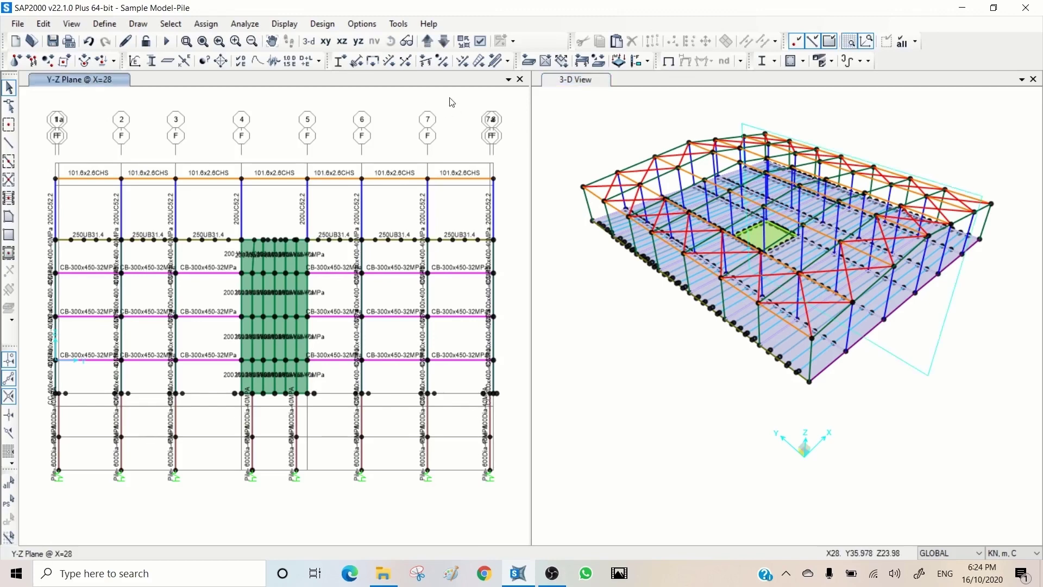
left_click(428, 41)
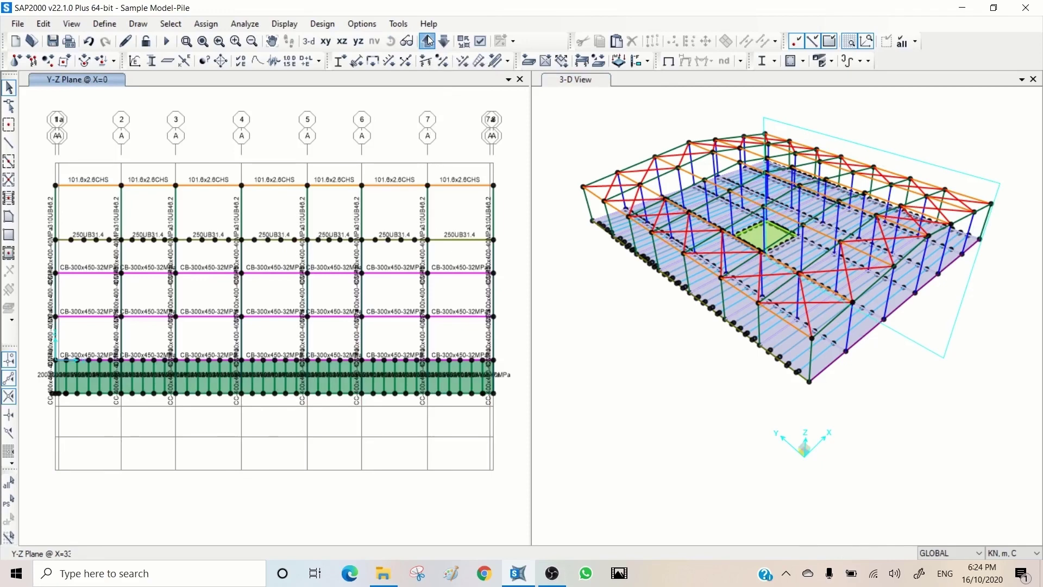
left_click(429, 41)
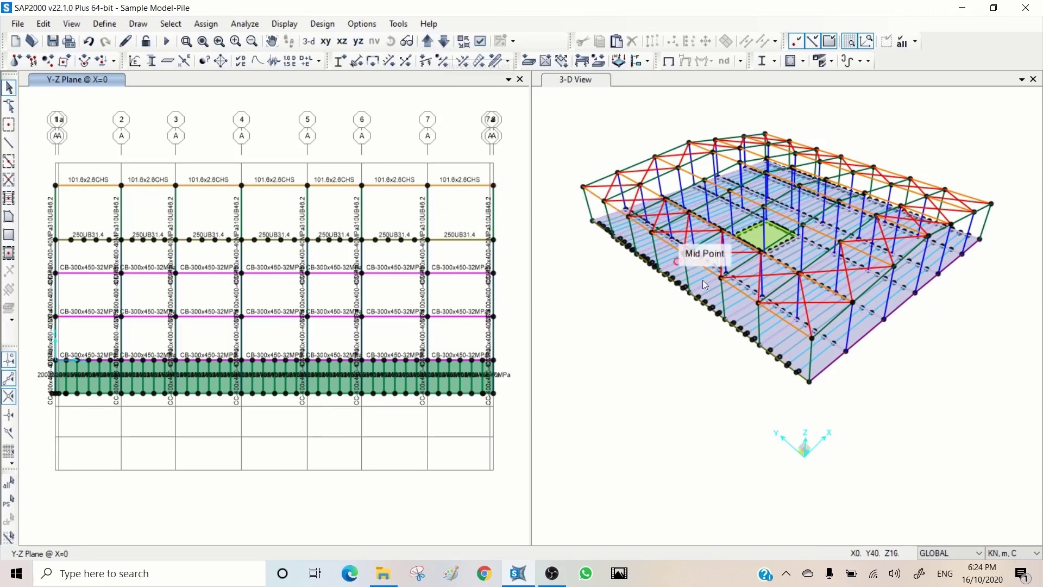
left_click(7, 146)
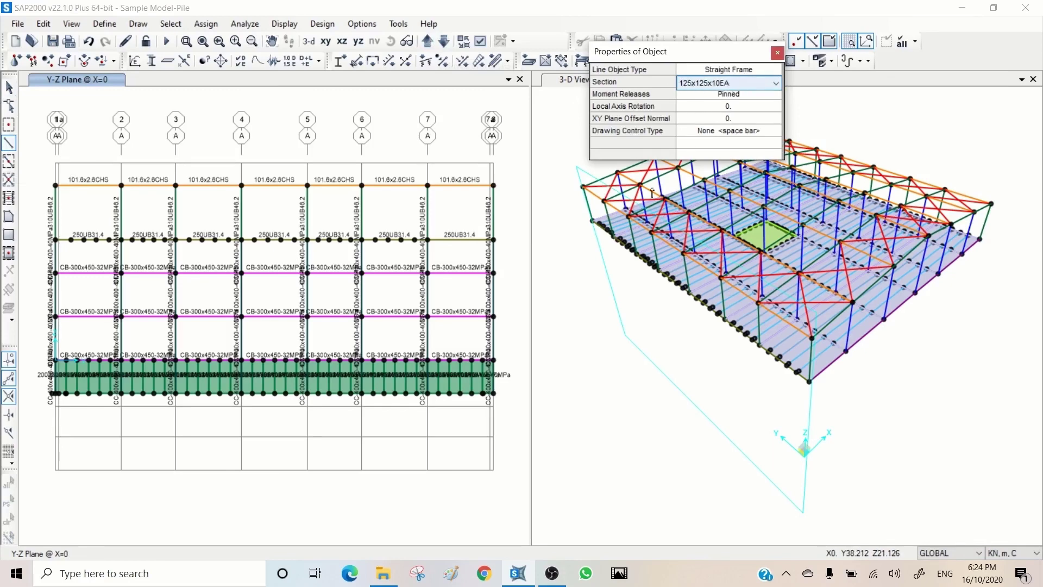
left_click(428, 239)
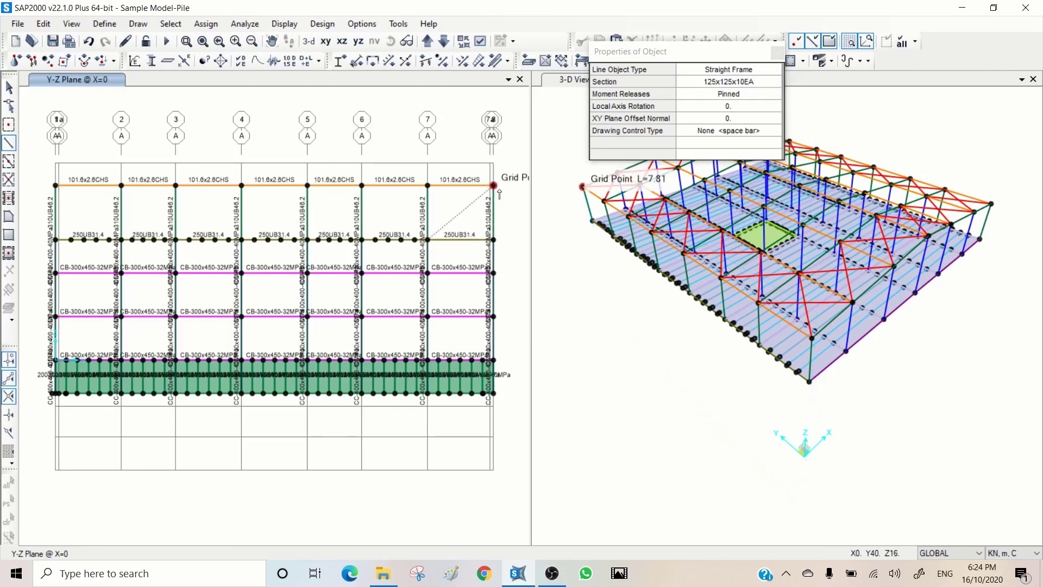
left_click(500, 192)
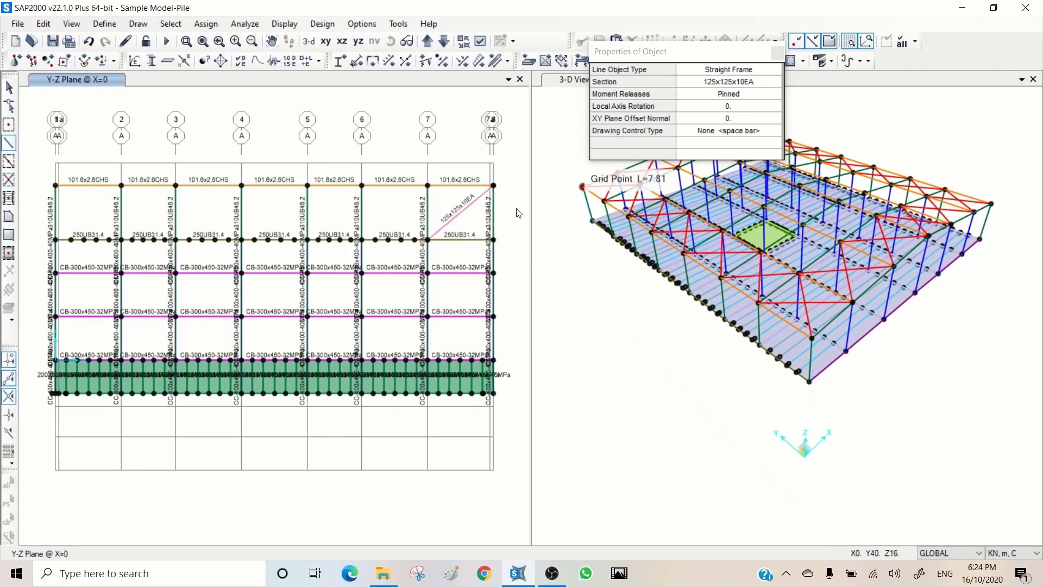
left_click(493, 241)
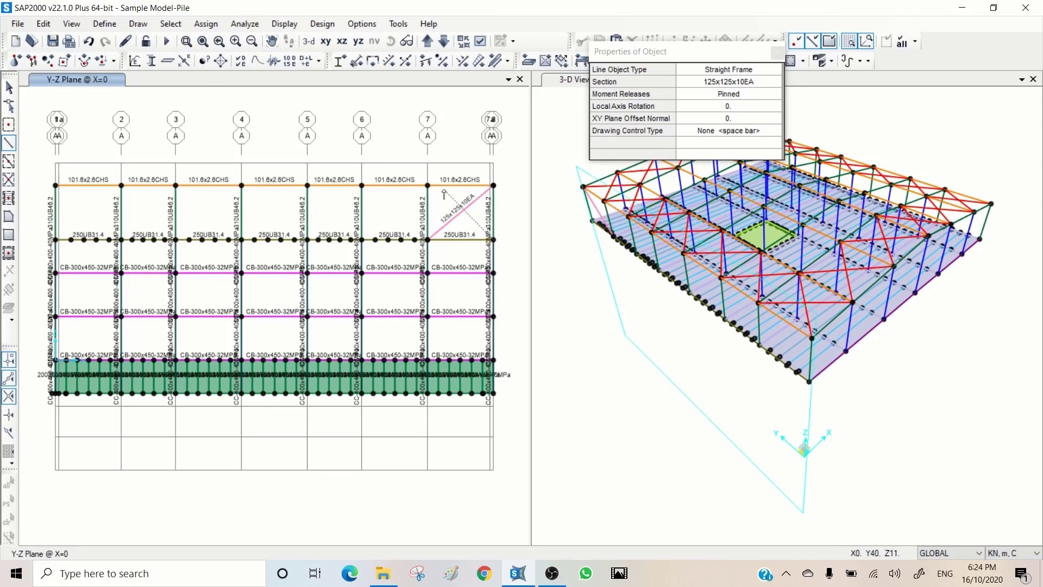
left_click(433, 192)
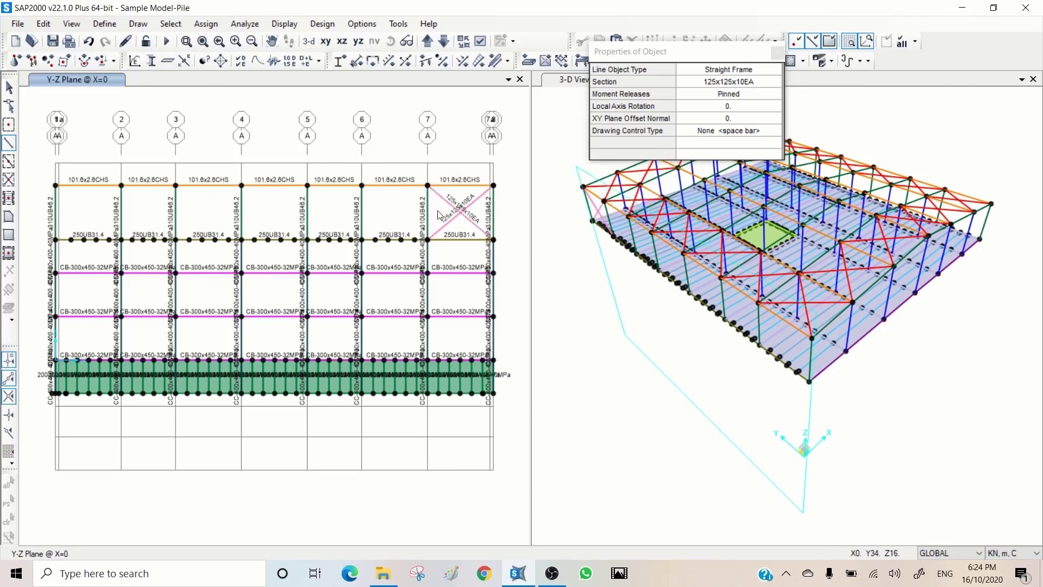
Draw matching pinned 125x125x10EA cross bracing at X=0 in the bay between Y=0 and Y=6, from Z=11 to Z=16
left_click(55, 240)
left_click(120, 185)
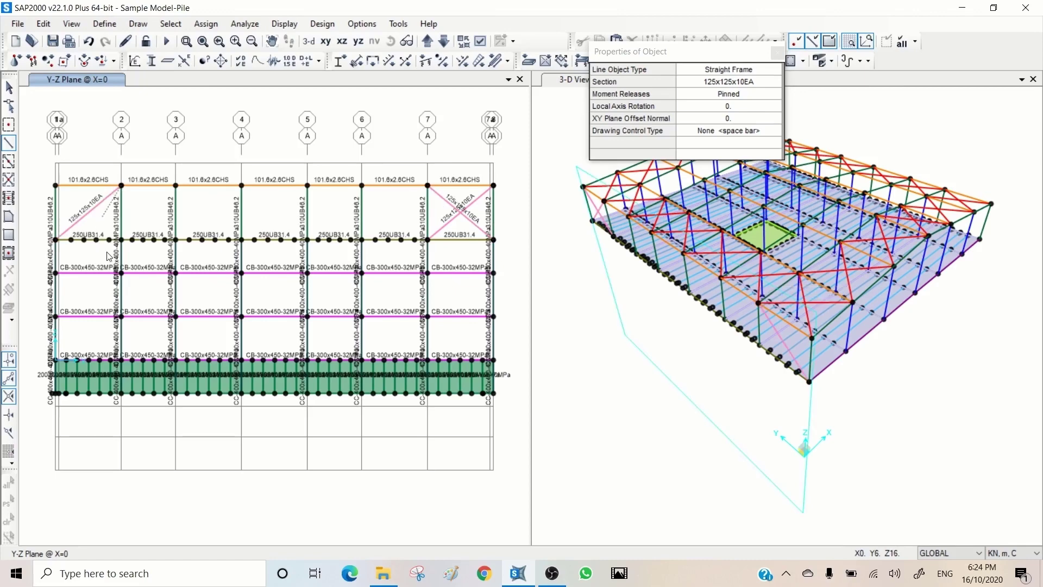
left_click(121, 240)
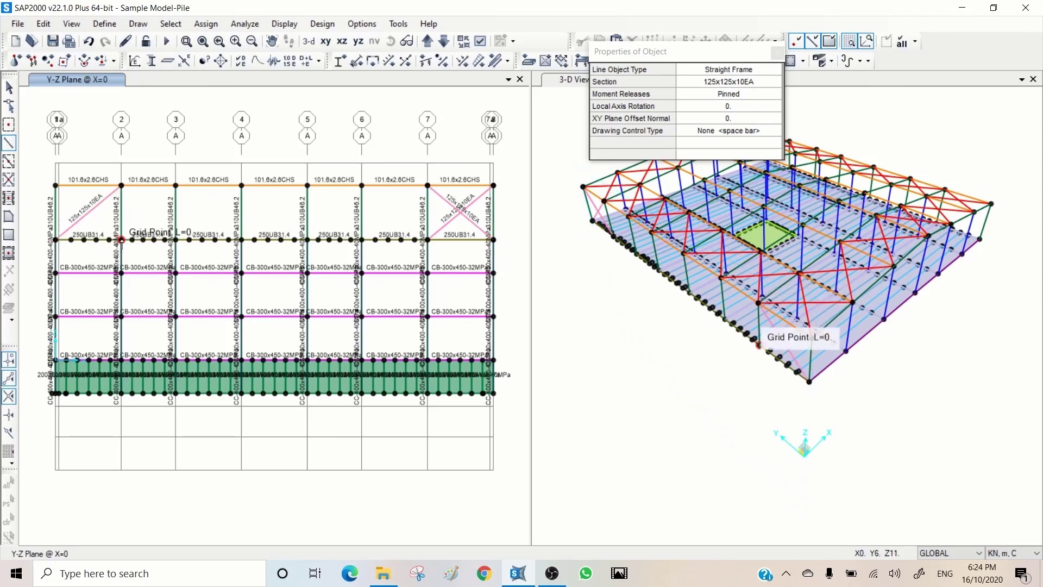
left_click(56, 186)
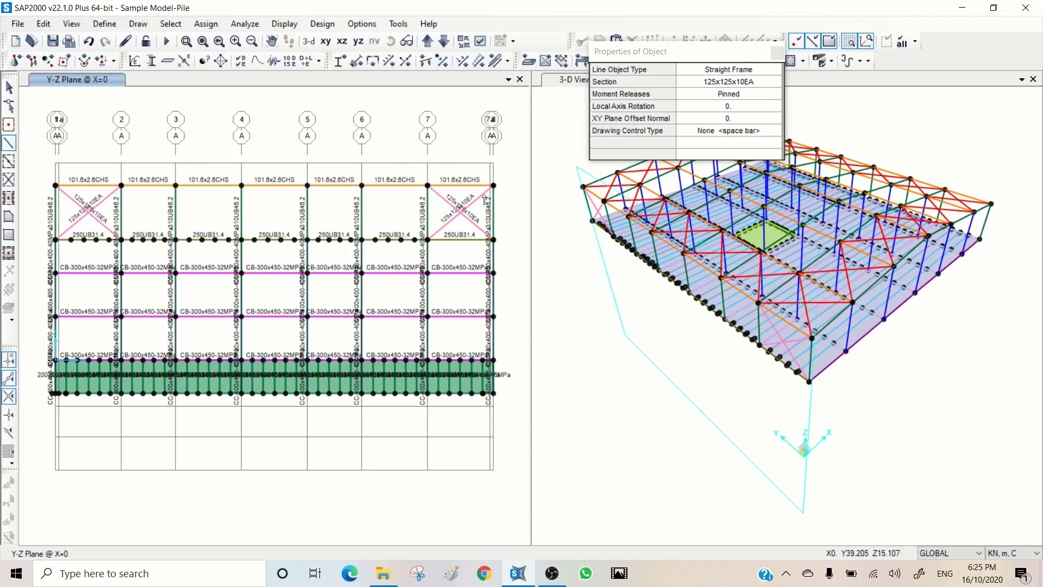
key("Escape")
Select the four wall braces at X=0 and replicate them once to the opposite side of the building with dx 33
left_click(457, 222)
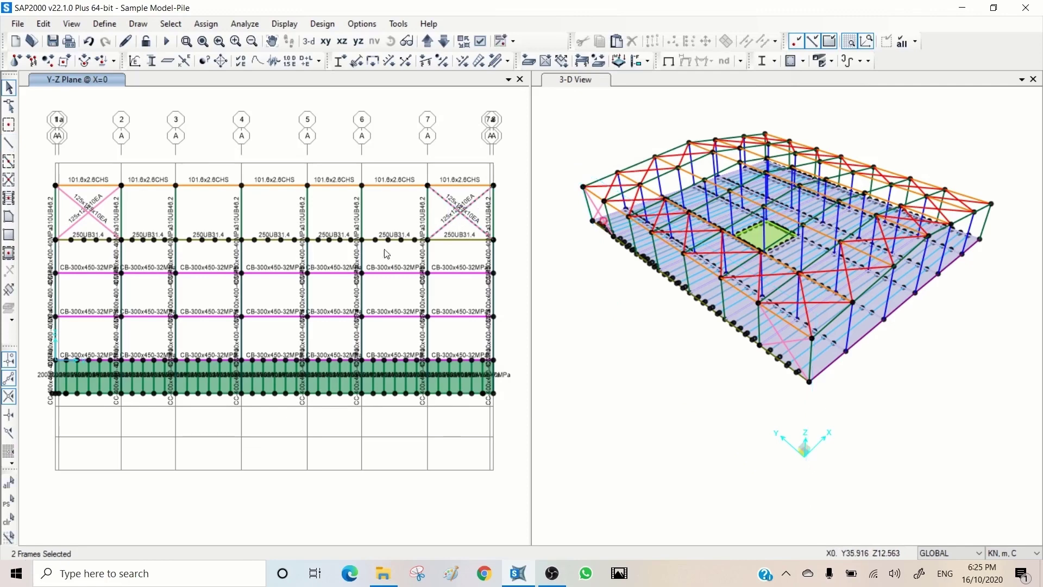
left_click(75, 221)
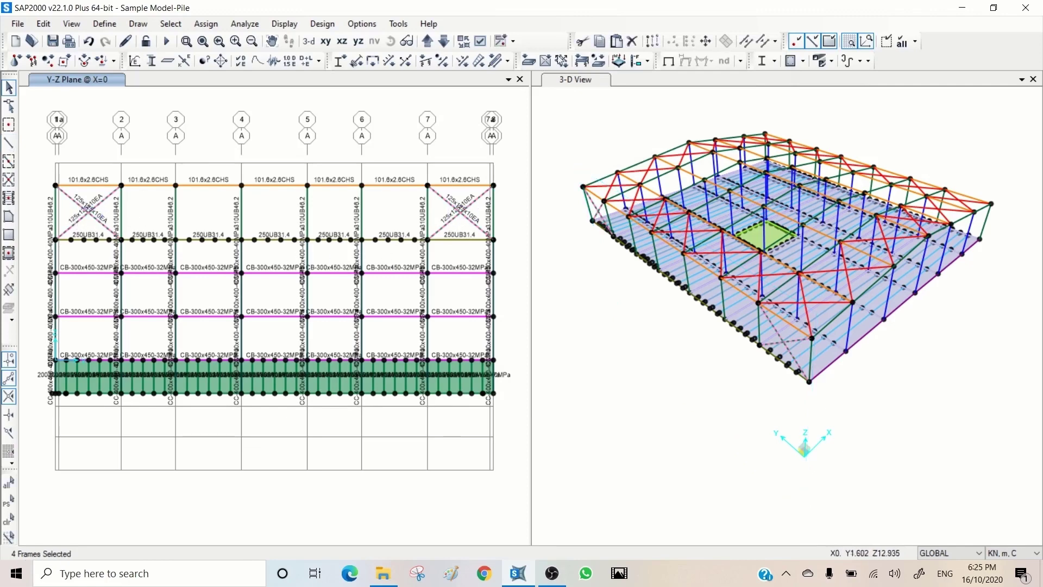
left_click(652, 41)
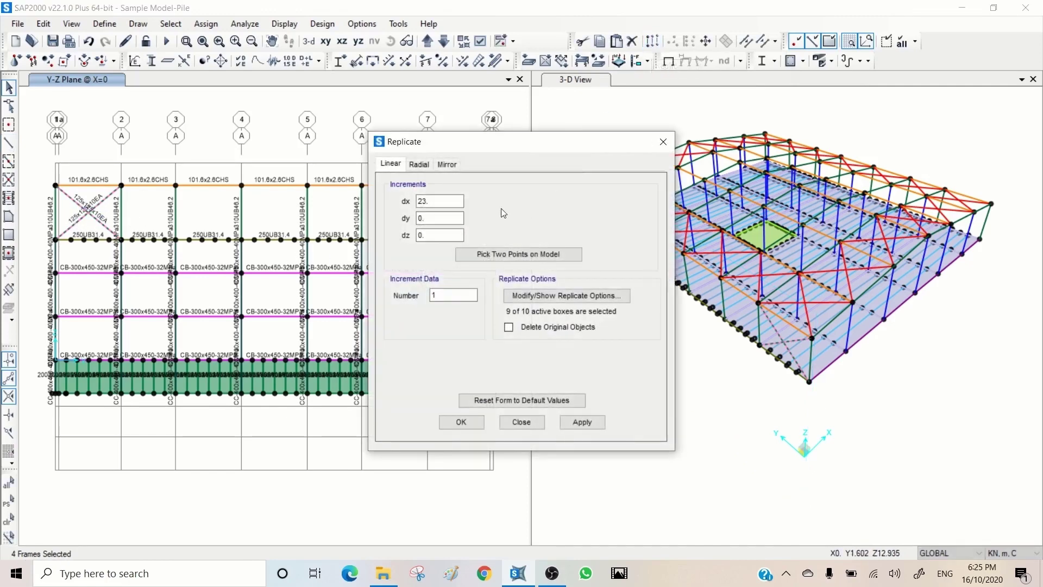
left_click_drag(528, 137, 301, 131)
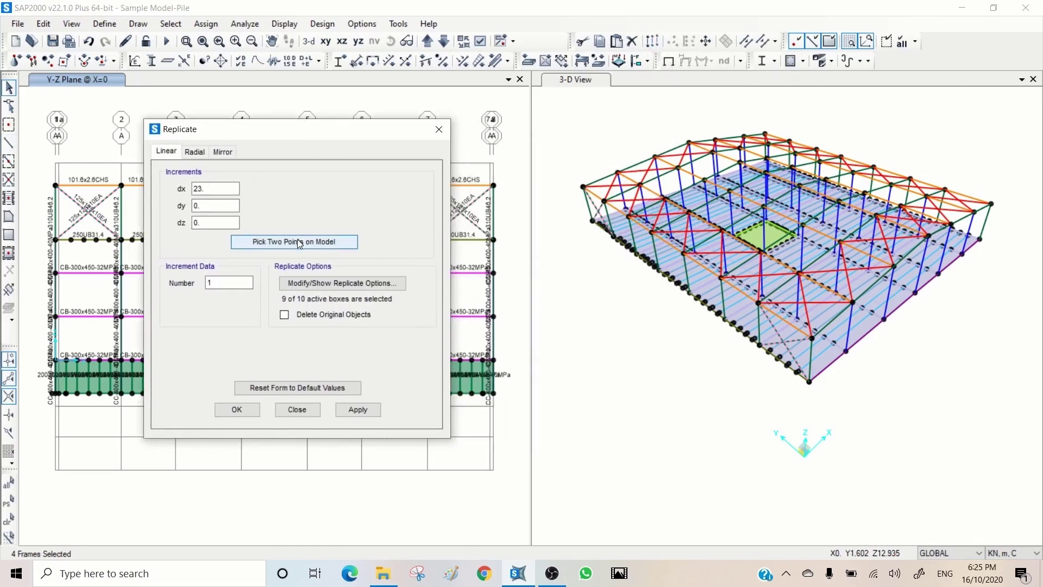
left_click(300, 242)
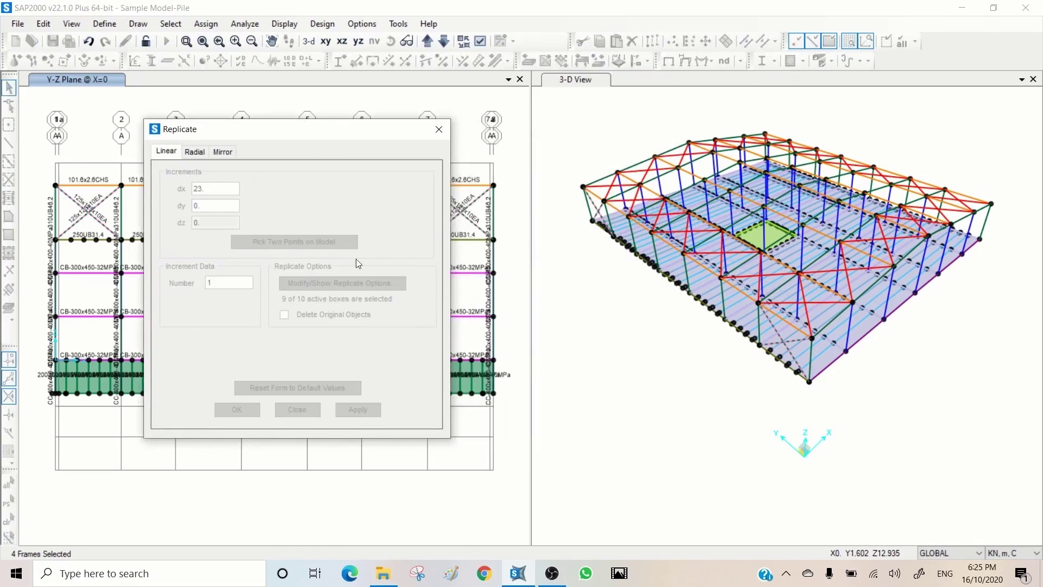
left_click(813, 343)
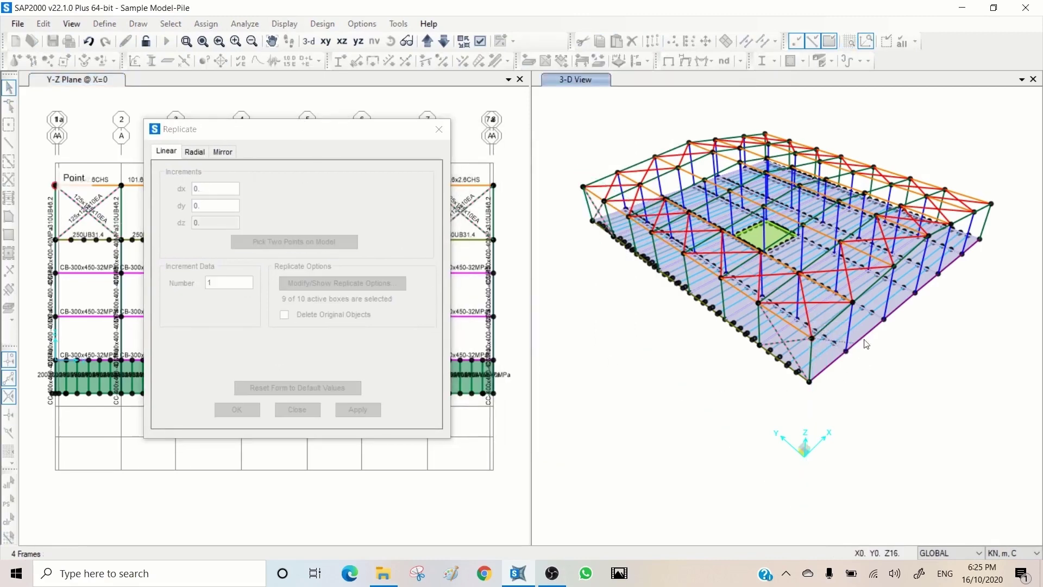
left_click(994, 208)
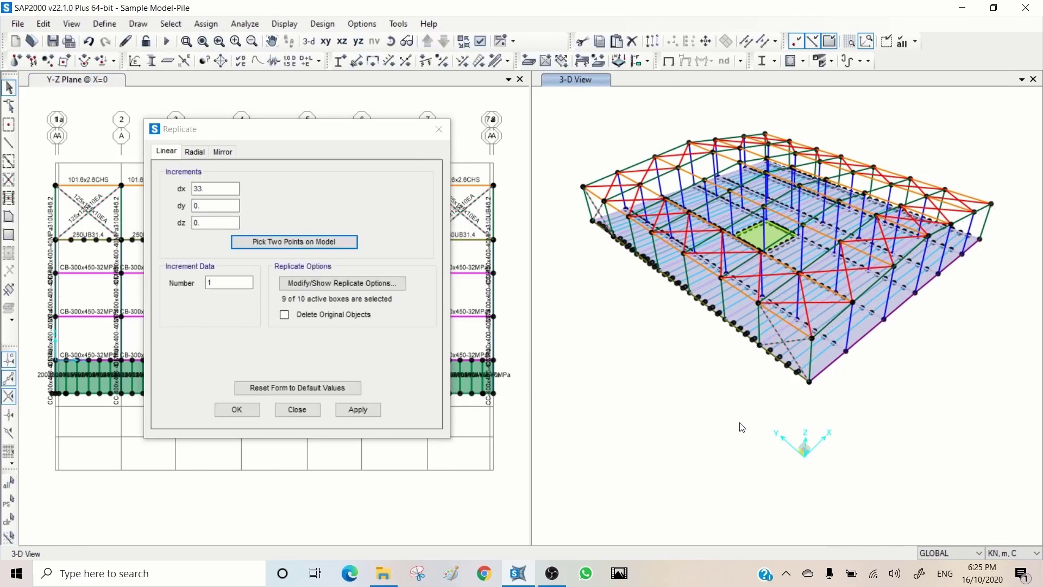
left_click(366, 412)
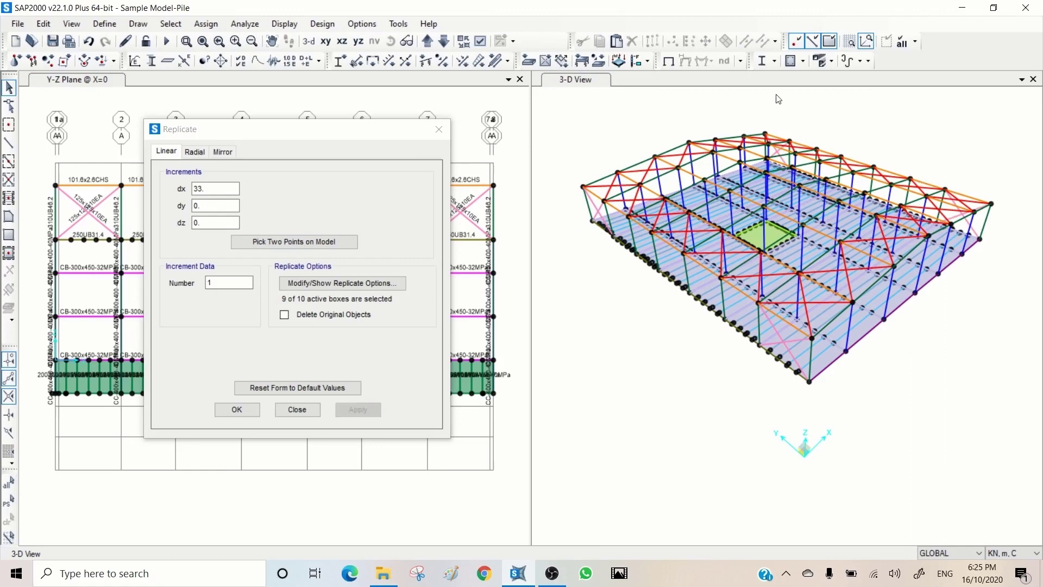
left_click(606, 232)
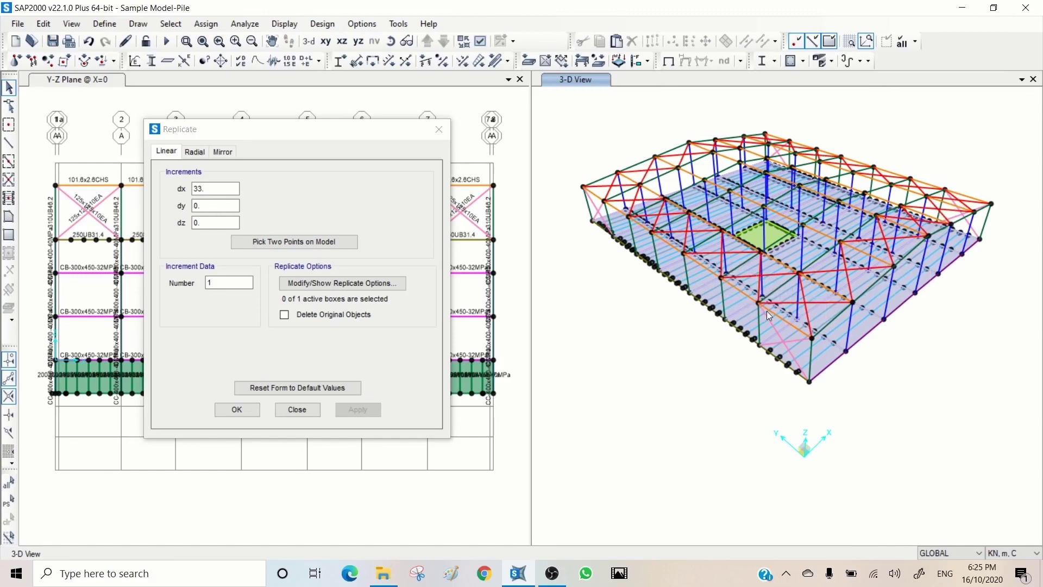
left_click(298, 410)
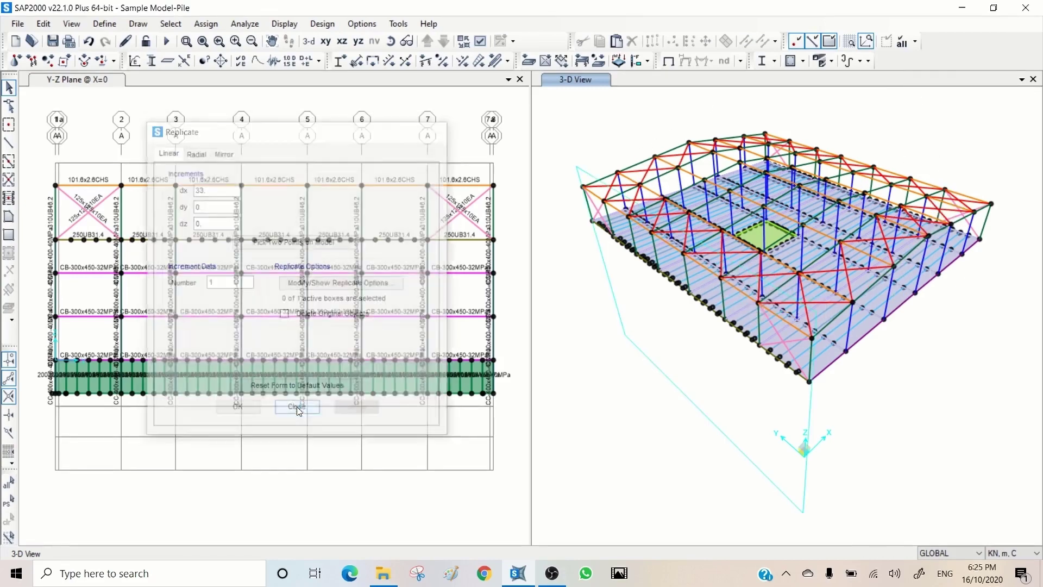